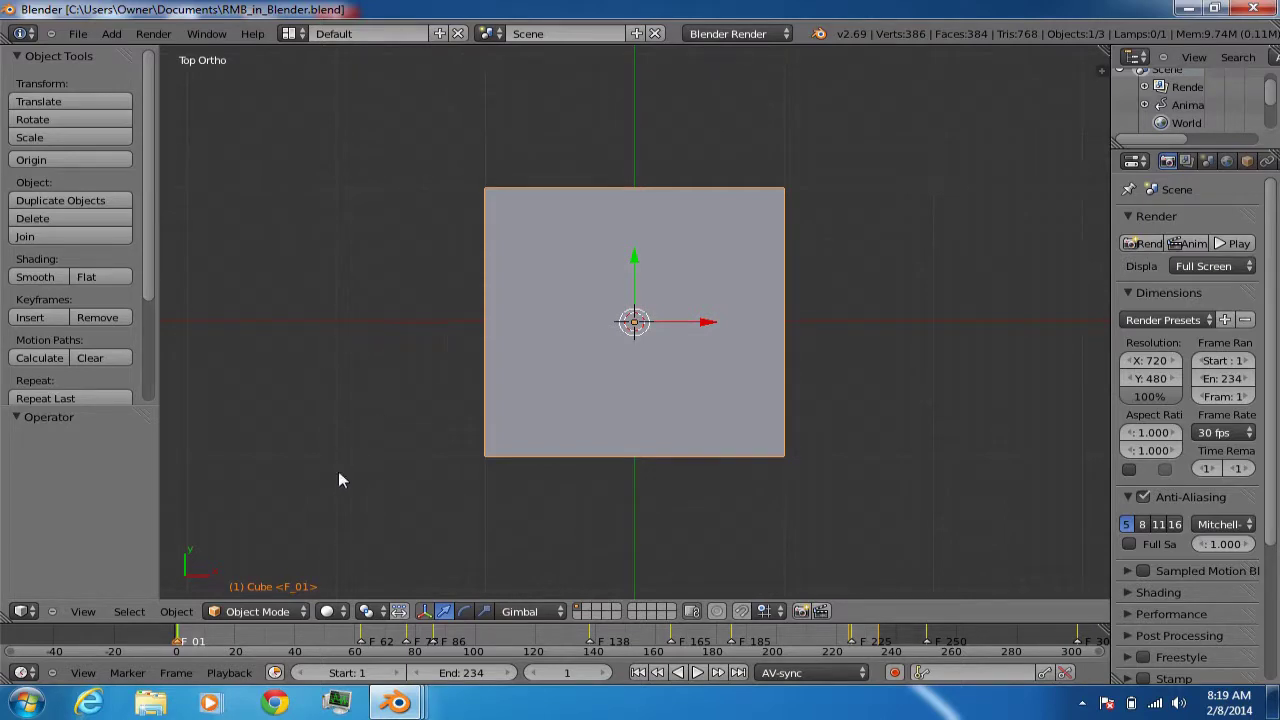
Put the plane into Edit Mode, select only its centre vertex and start moving it along X
click(295, 611)
click(267, 570)
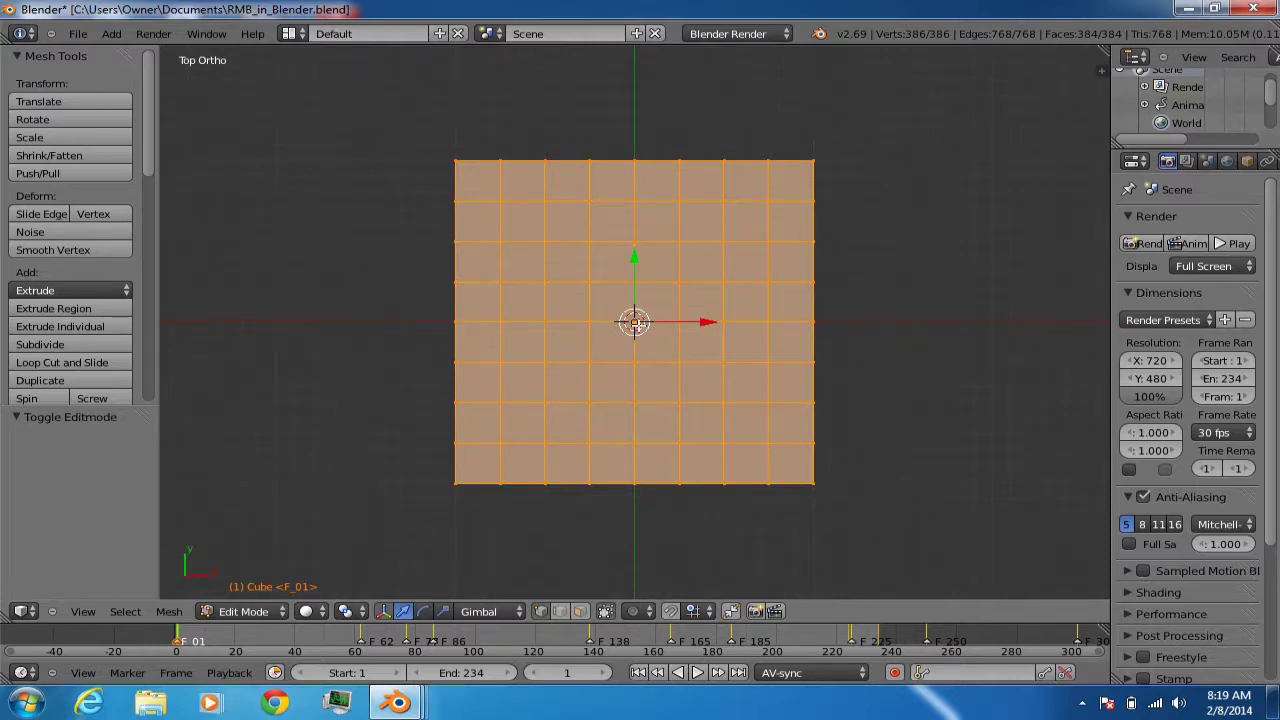
right_click(634, 321)
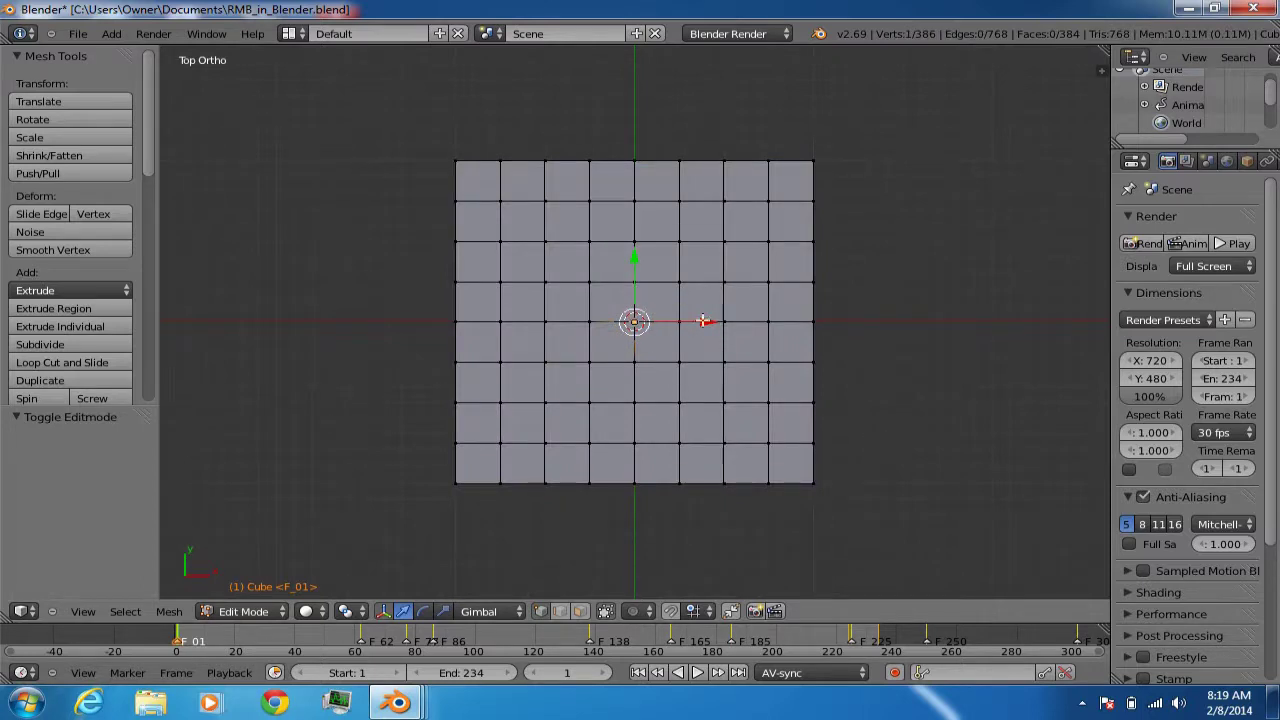
mouse_move(705, 322)
mouse_down()
mouse_move(609, 303)
mouse_move(751, 321)
mouse_move(695, 318)
mouse_up()
Move the centre vertex along Z, then select the vertex right of centre and slide it along X
key(g)
key(z)
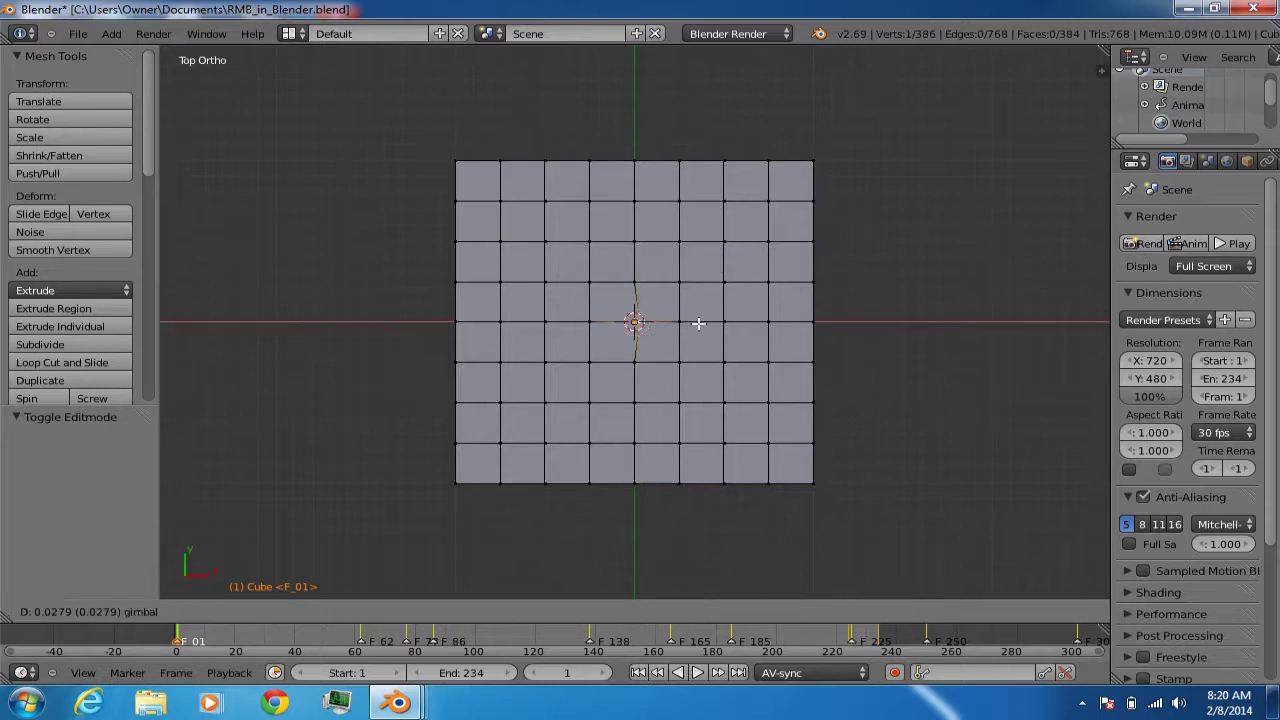
click(680, 322)
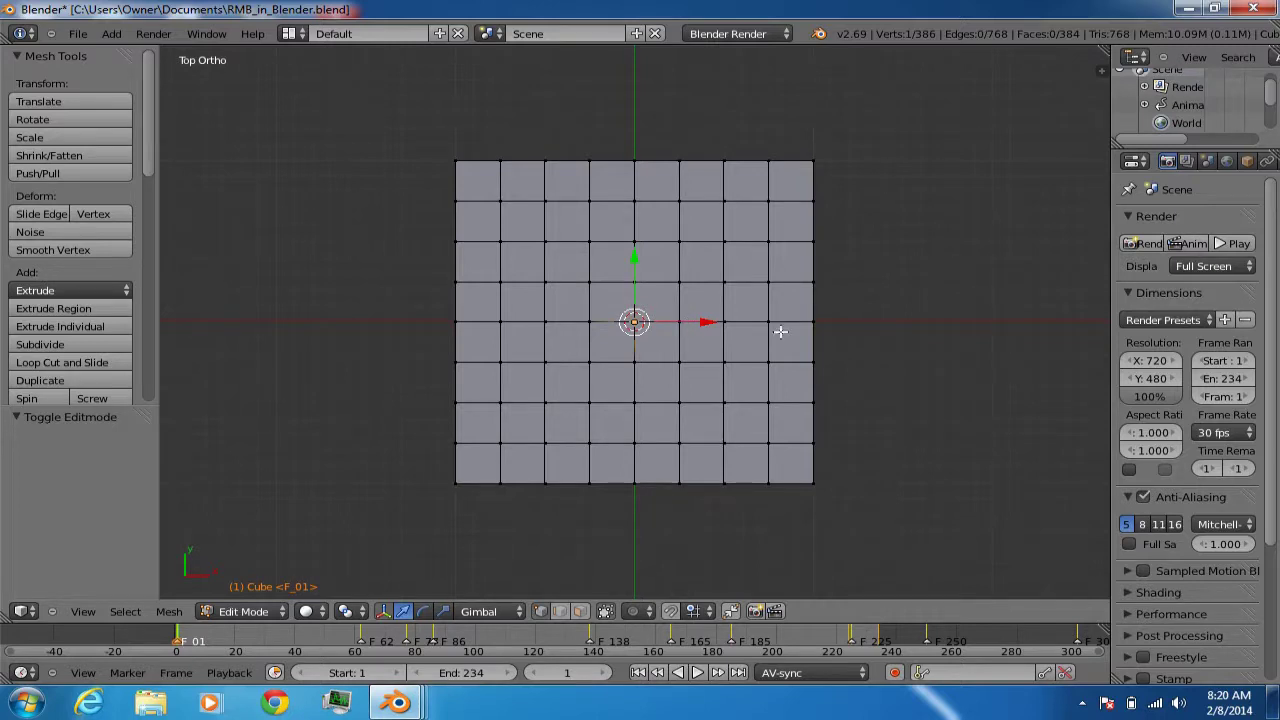
right_click(678, 321)
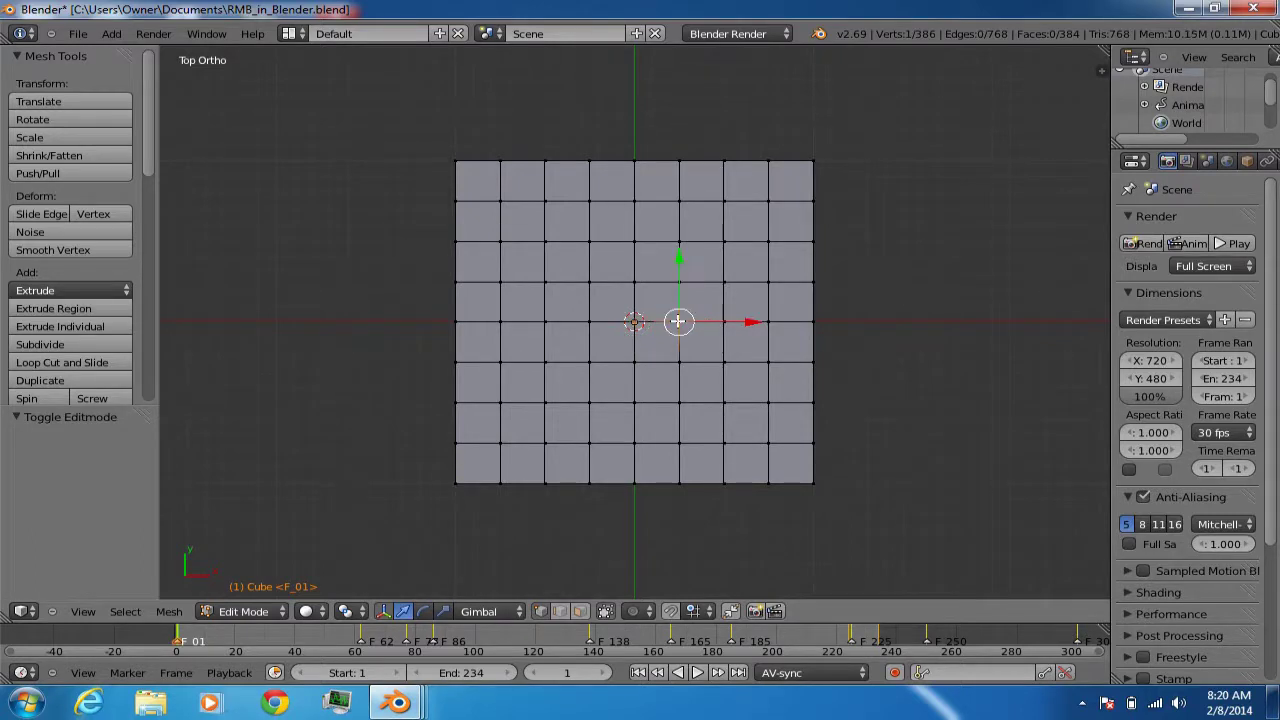
mouse_move(755, 325)
mouse_down()
mouse_move(765, 328)
mouse_move(669, 300)
mouse_move(680, 320)
mouse_move(749, 334)
mouse_up()
Reposition the 3D cursor around the plane, settling it just outside the plane's left edge
click(541, 120)
click(396, 156)
click(348, 246)
click(394, 337)
click(437, 200)
click(523, 146)
click(800, 221)
click(867, 259)
click(898, 355)
click(857, 466)
click(829, 383)
click(866, 333)
click(854, 252)
click(834, 306)
click(405, 342)
click(377, 379)
click(416, 452)
click(430, 350)
click(268, 612)
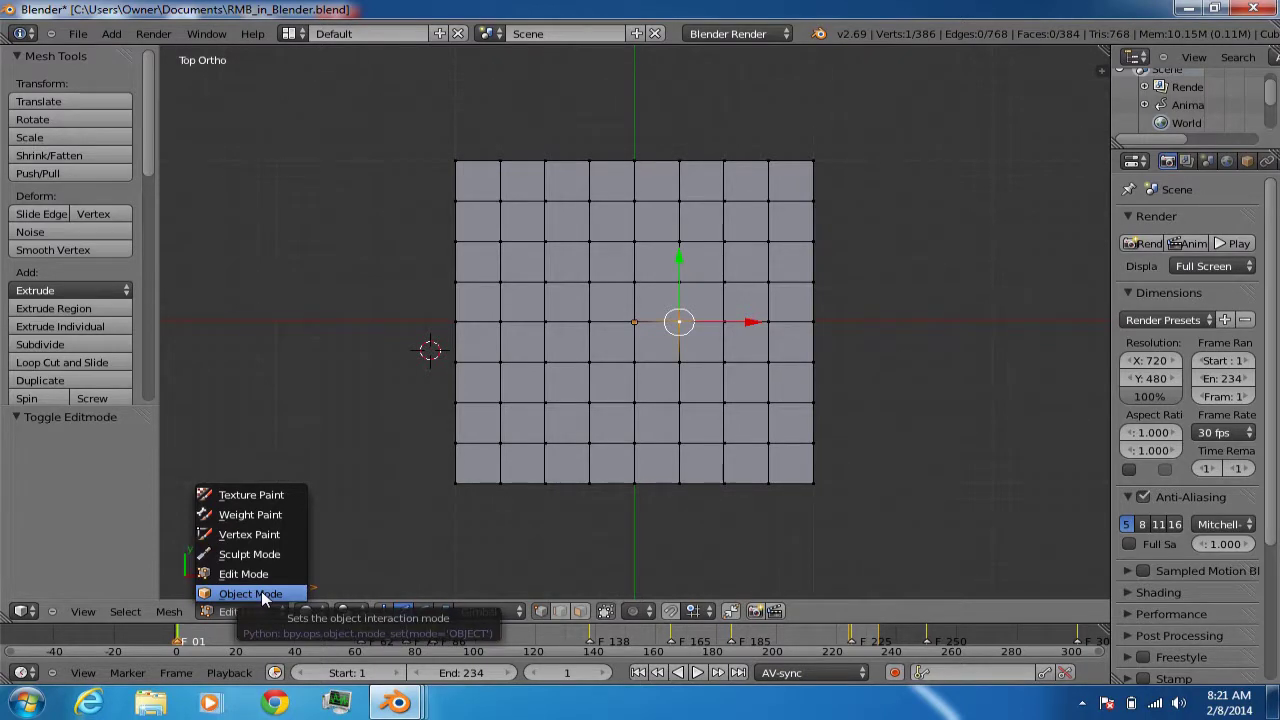
Switch the plane through Object Mode into Texture Paint and pick a saturated green brush colour
click(263, 594)
click(278, 611)
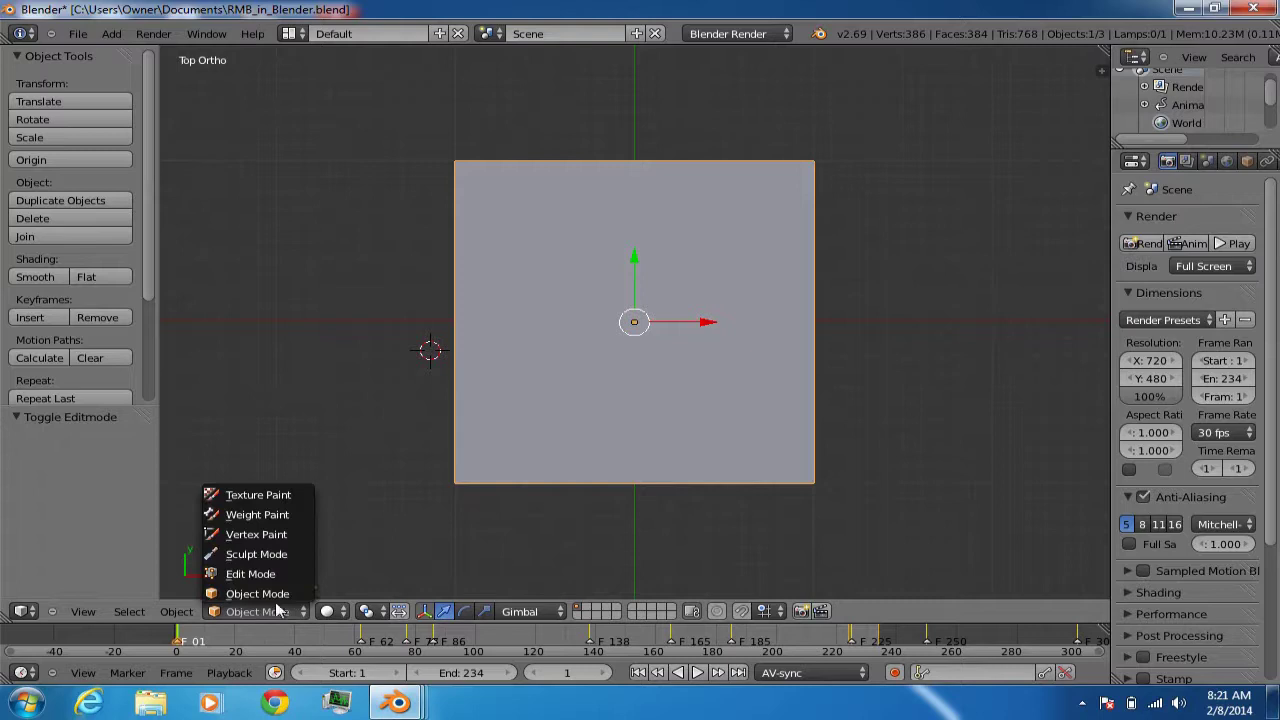
click(262, 495)
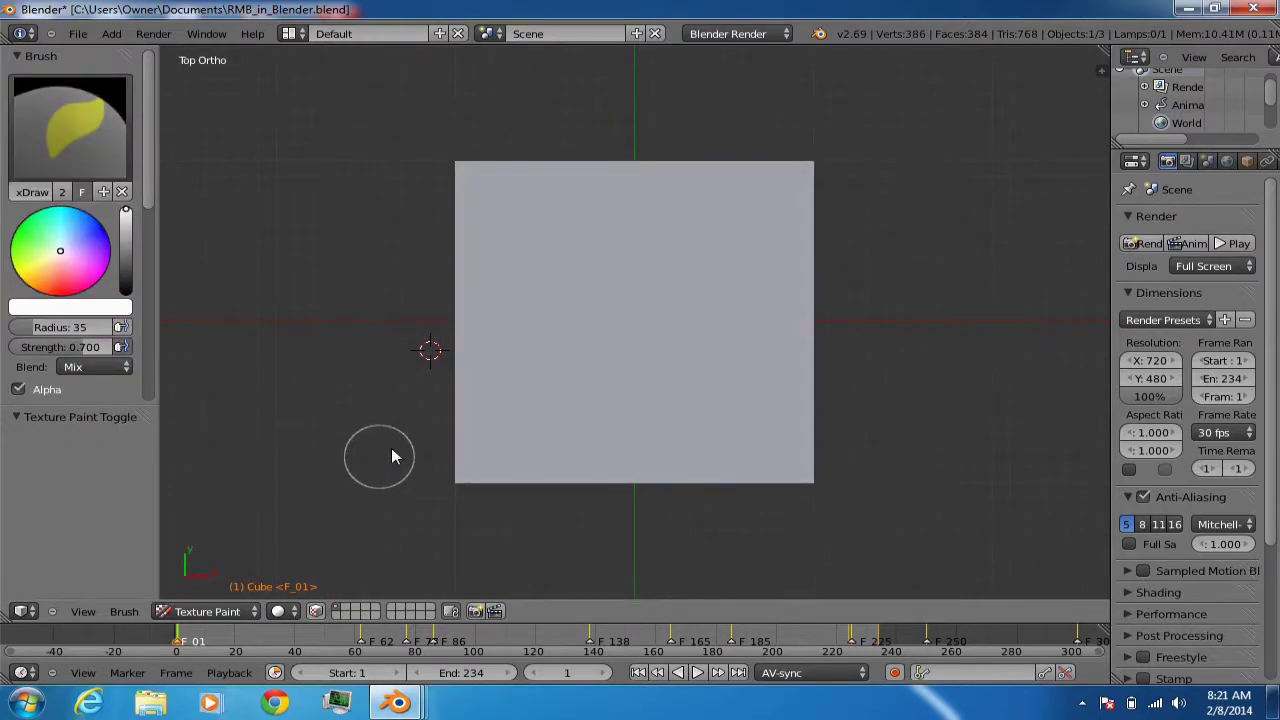
click(55, 242)
drag(55, 242, 22, 222)
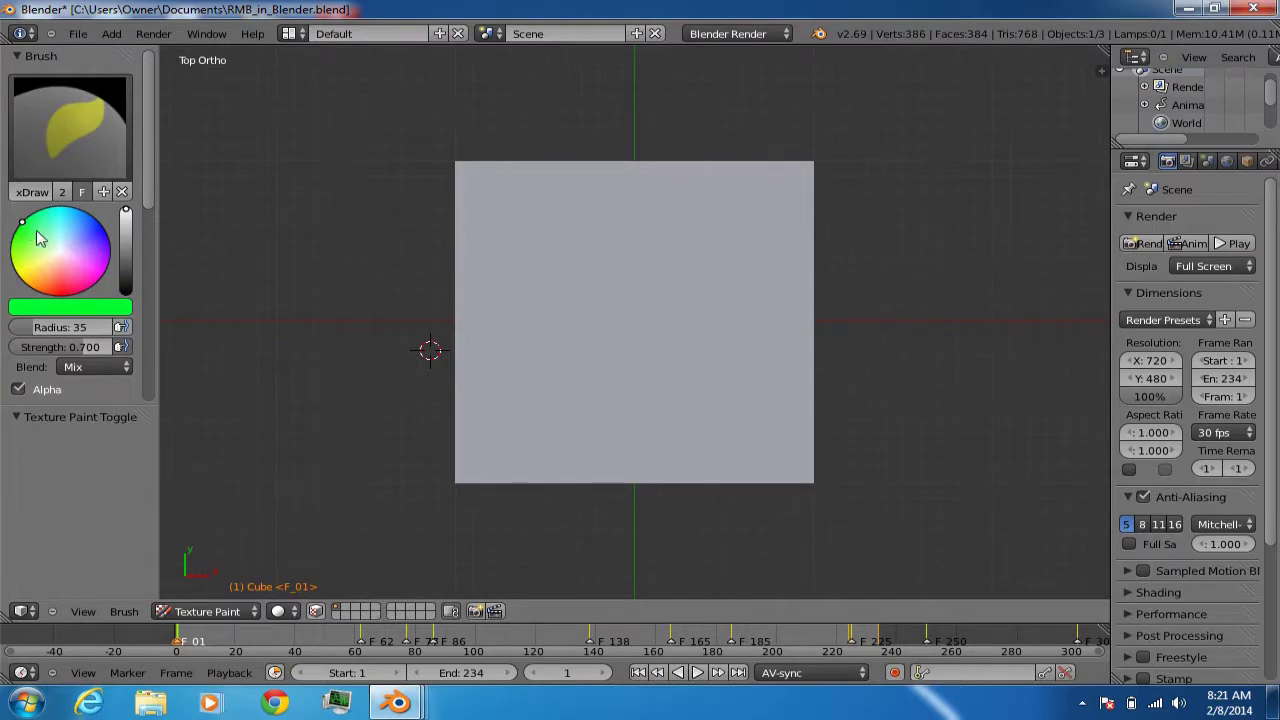
Set the brush to radius 200, strength 1.000, bright green and Lighten blending
click(55, 327)
text(89)
key(Return)
drag(89, 350, 99, 348)
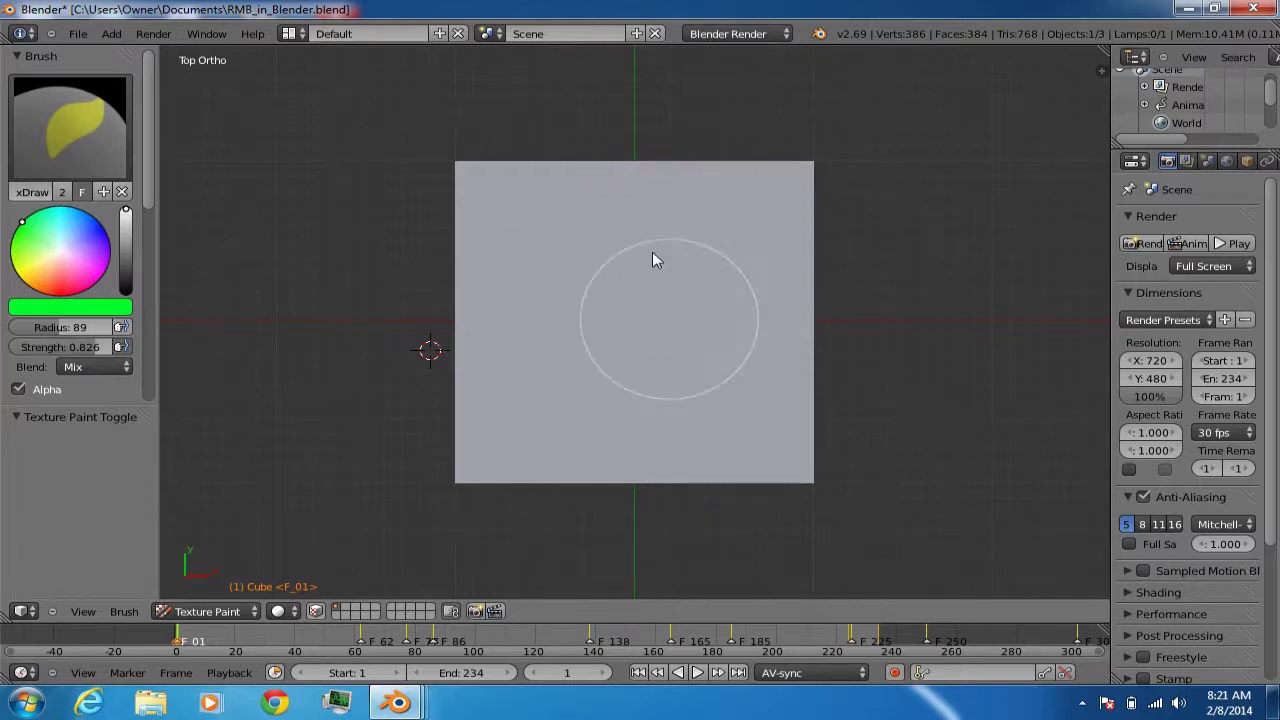
click(60, 327)
text(200)
key(Return)
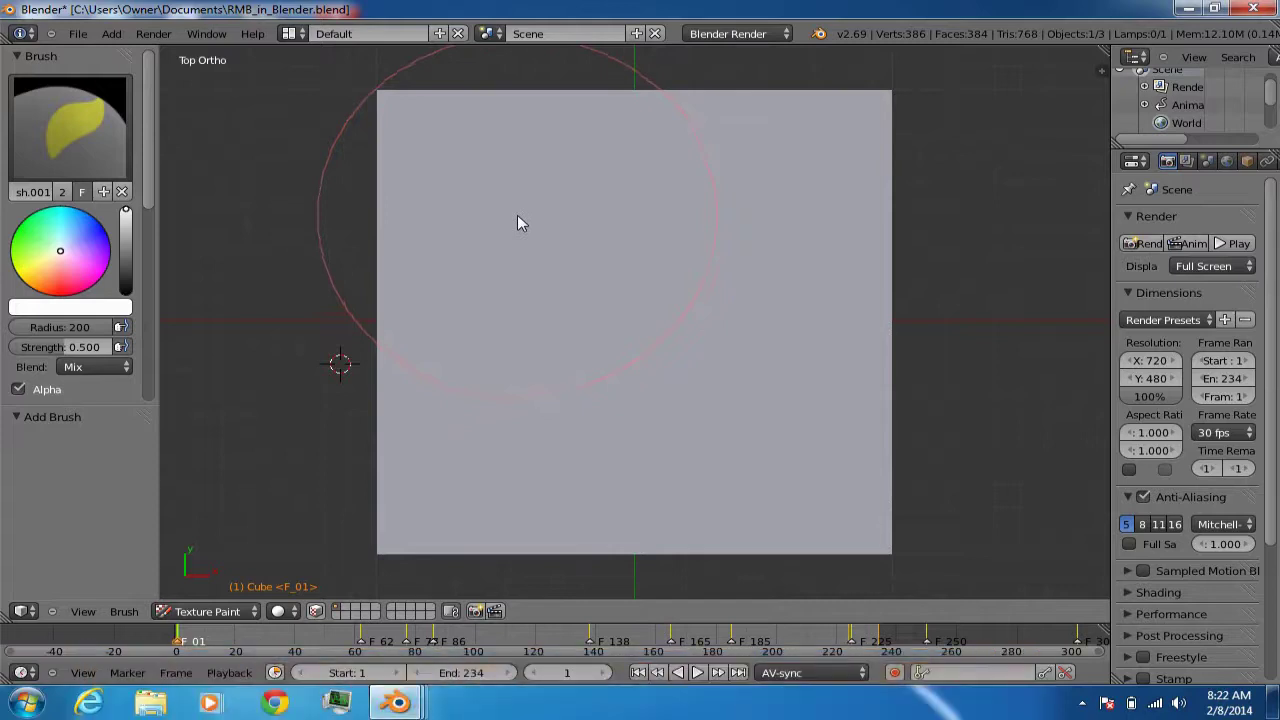
drag(66, 256, 18, 222)
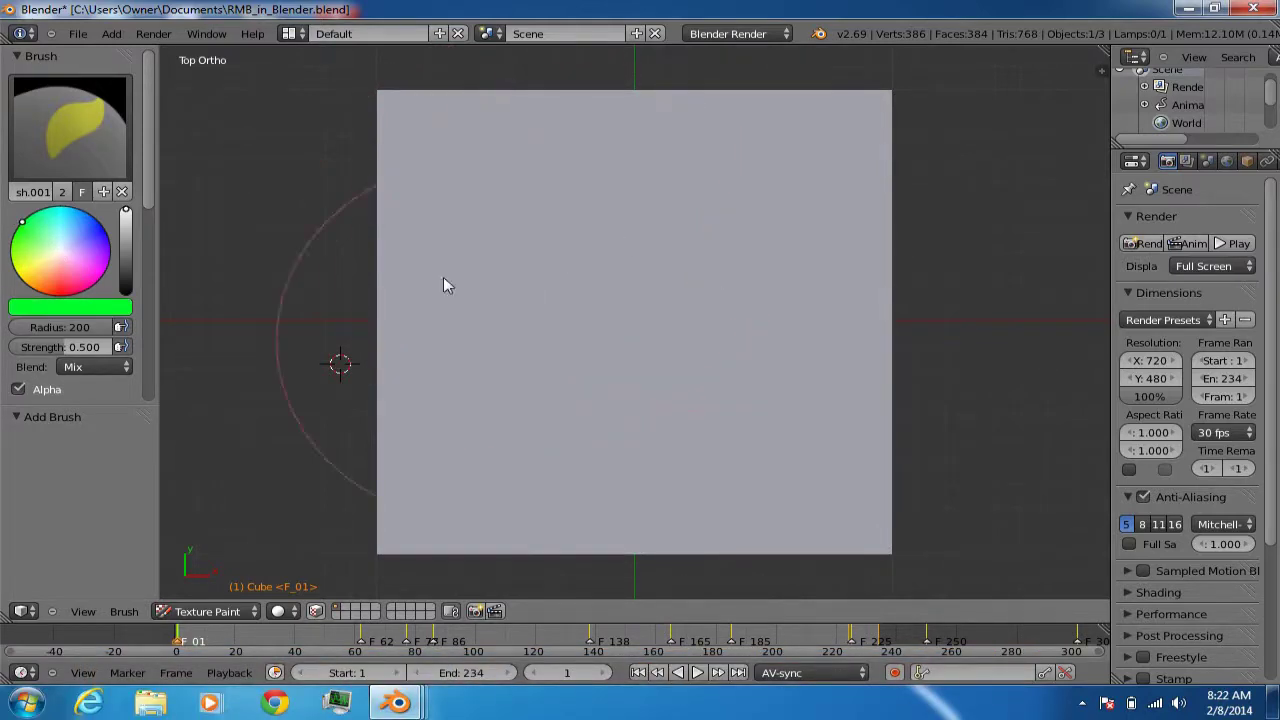
drag(88, 347, 174, 347)
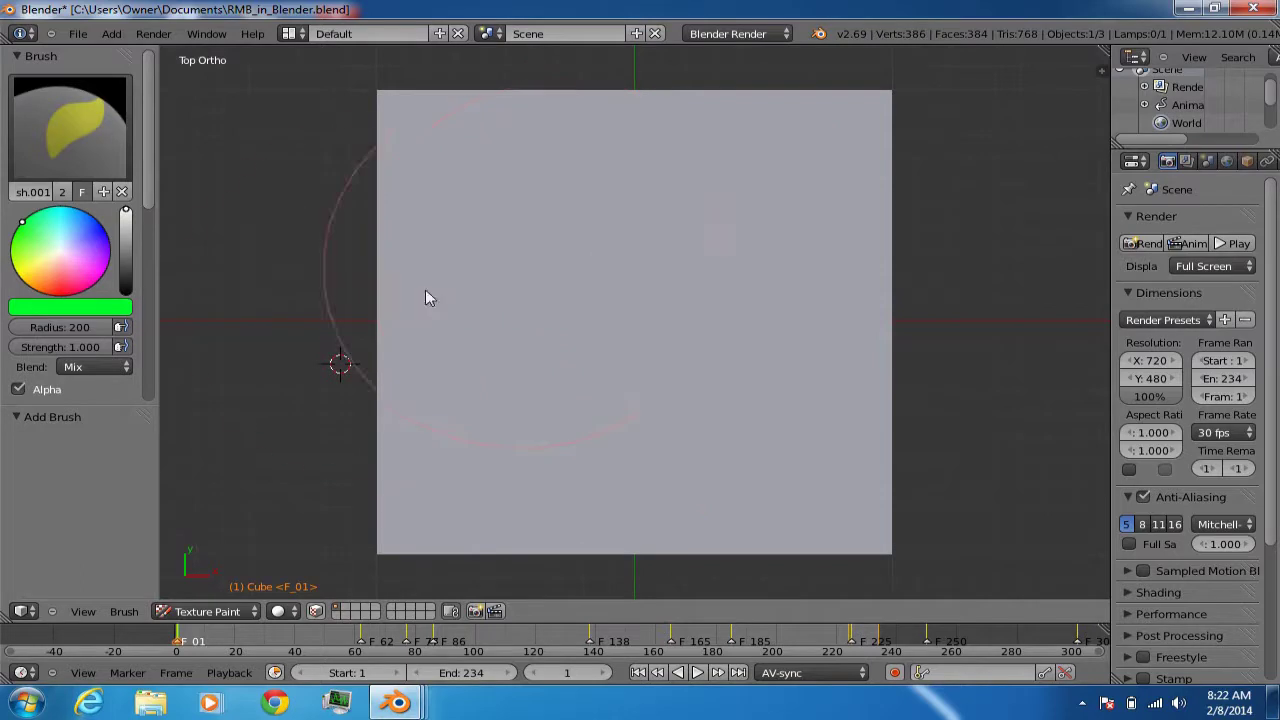
click(112, 367)
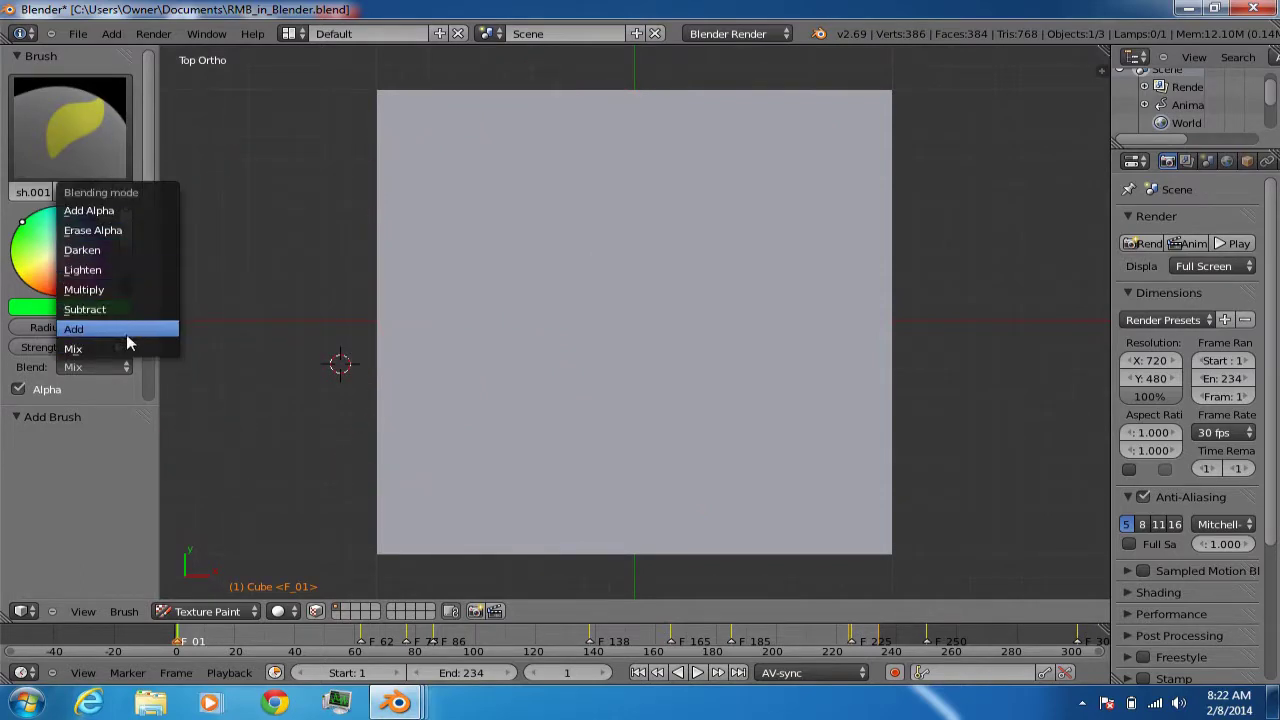
click(100, 270)
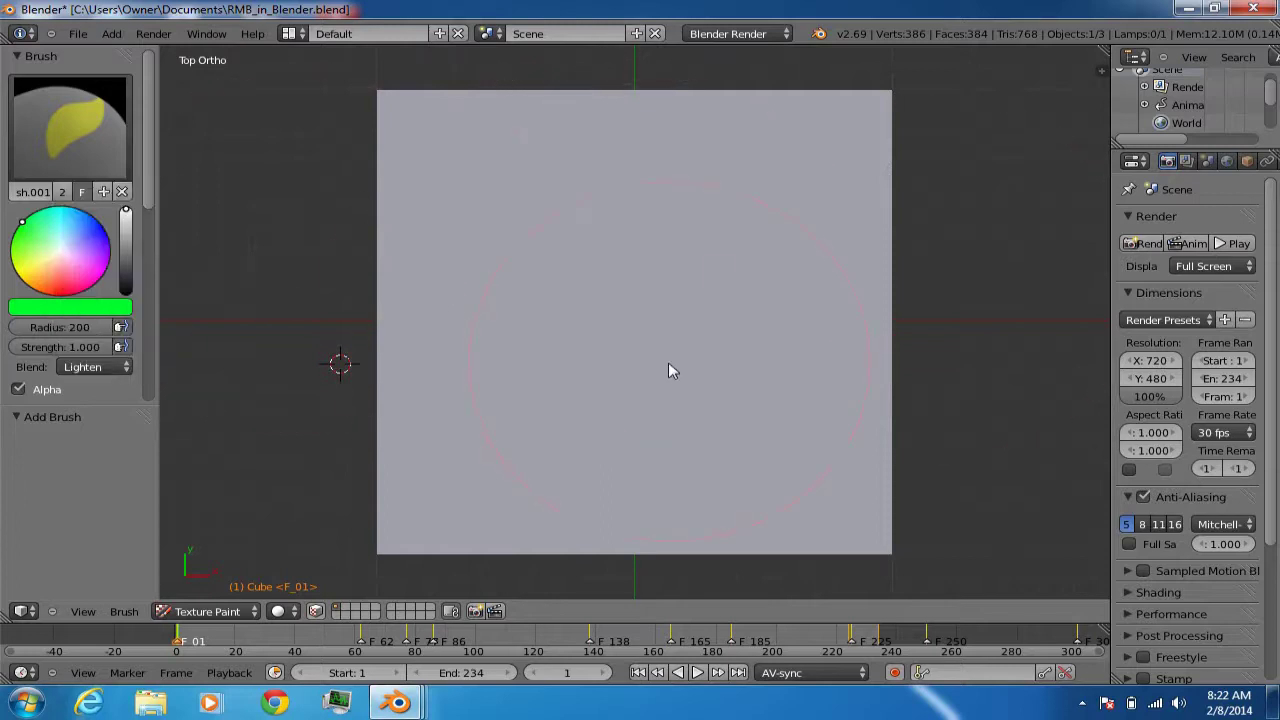
Enable face selection masking and select the sixteen faces of the plane's central 4×4 block
click(317, 612)
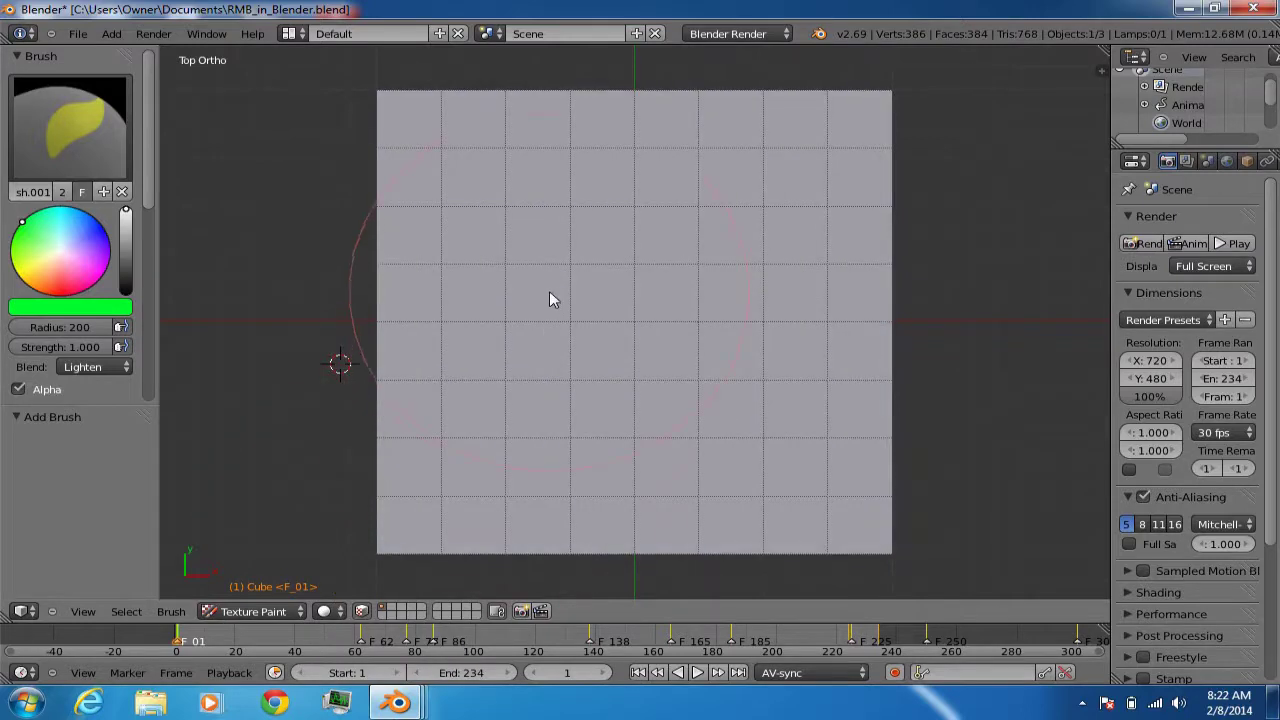
right_click(535, 240)
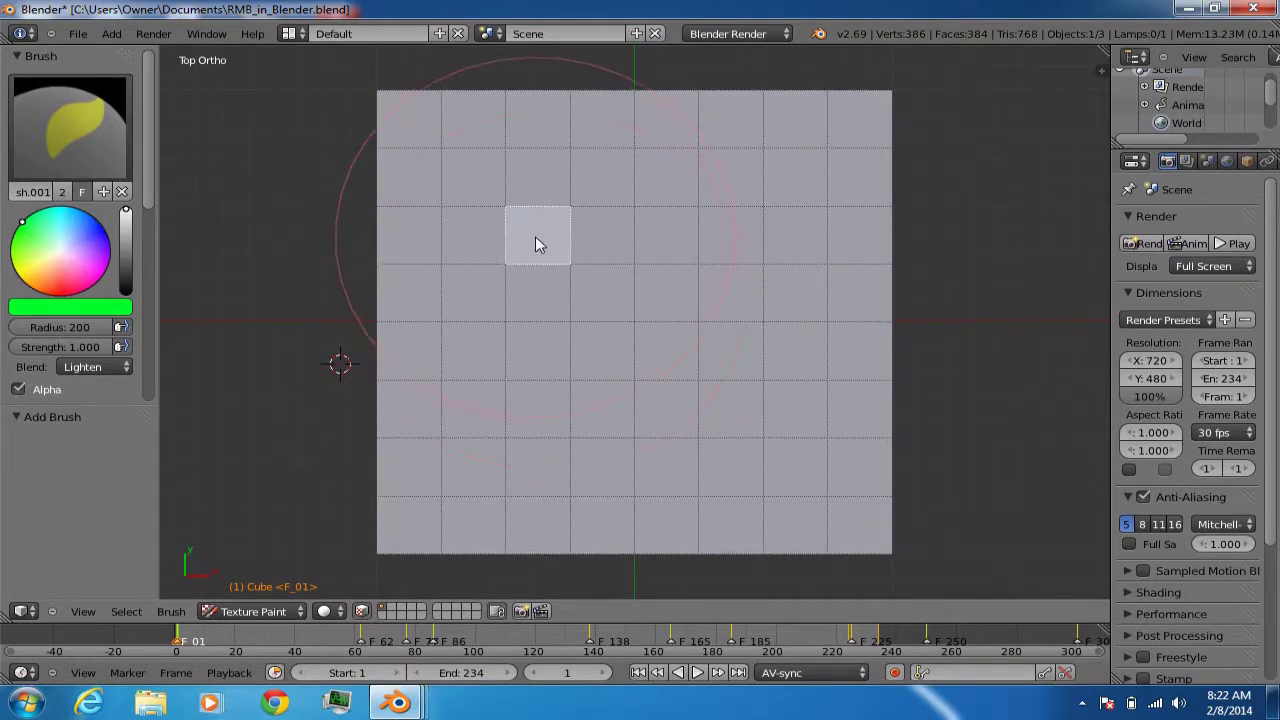
shift+right_click(612, 240)
shift+right_click(662, 237)
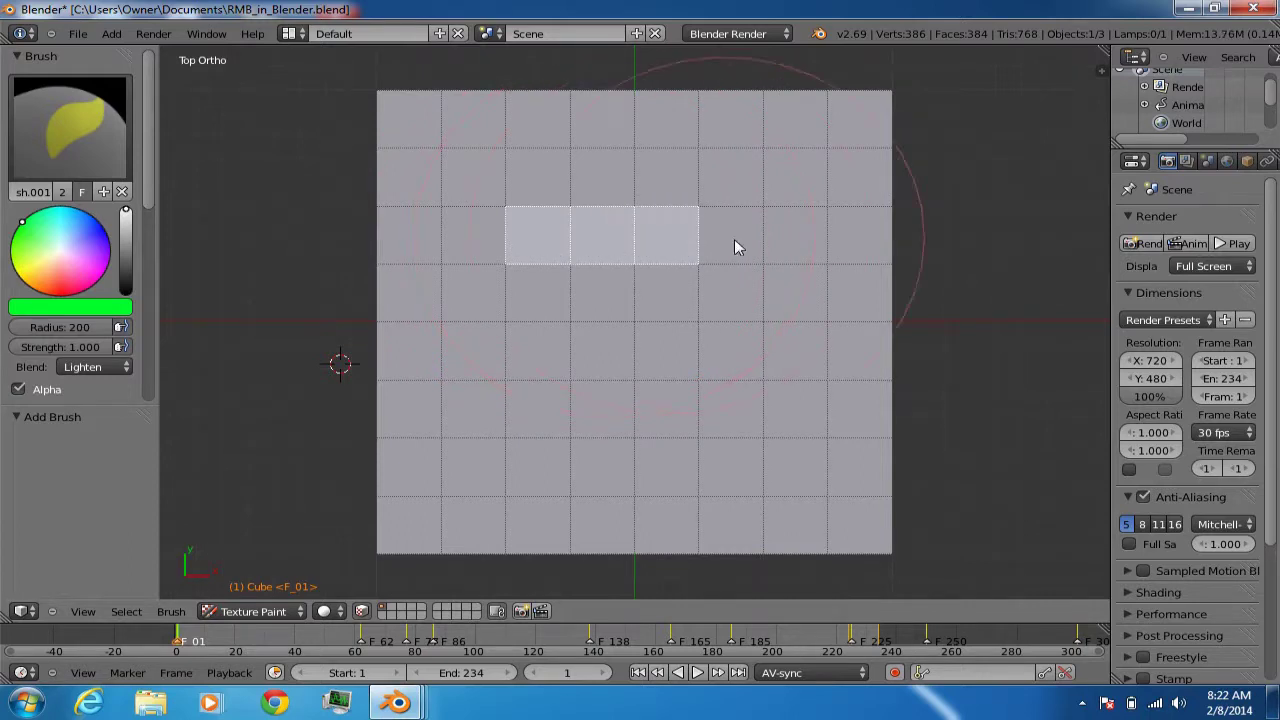
shift+right_click(738, 240)
shift+right_click(743, 313)
shift+right_click(745, 370)
shift+right_click(720, 420)
shift+right_click(650, 424)
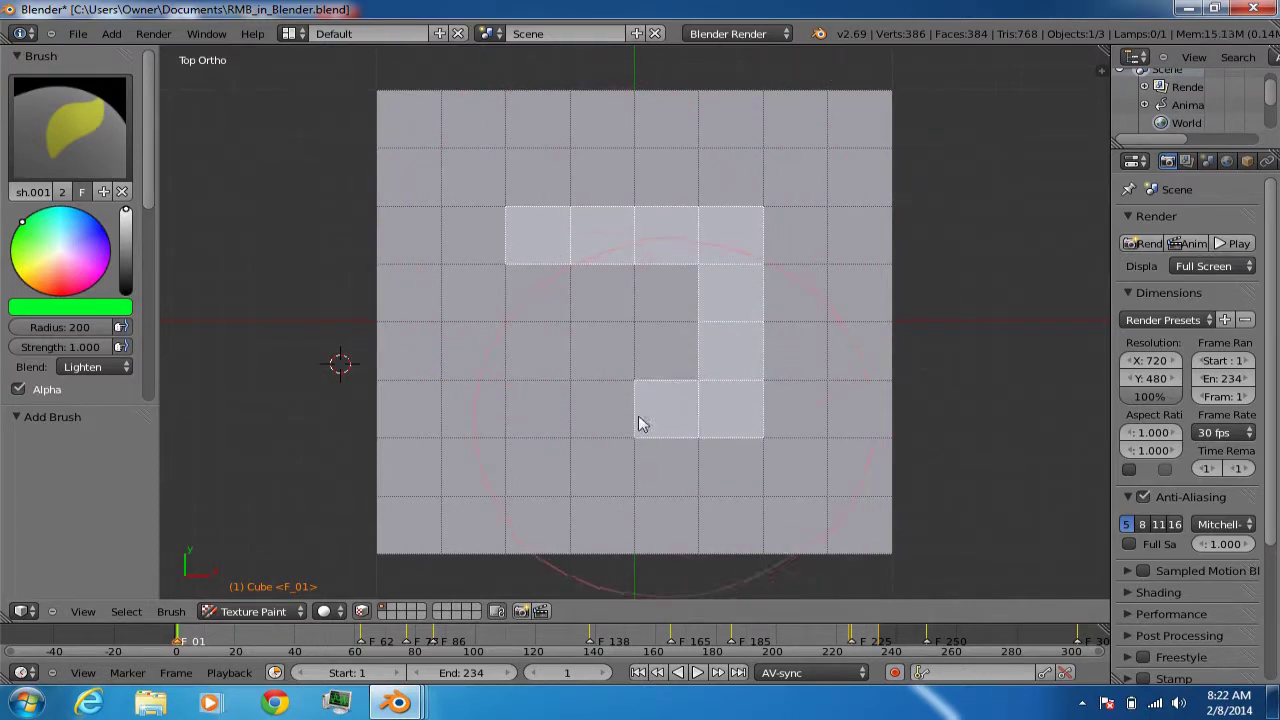
shift+right_click(600, 418)
shift+right_click(536, 415)
shift+right_click(536, 350)
shift+right_click(541, 297)
shift+right_click(600, 297)
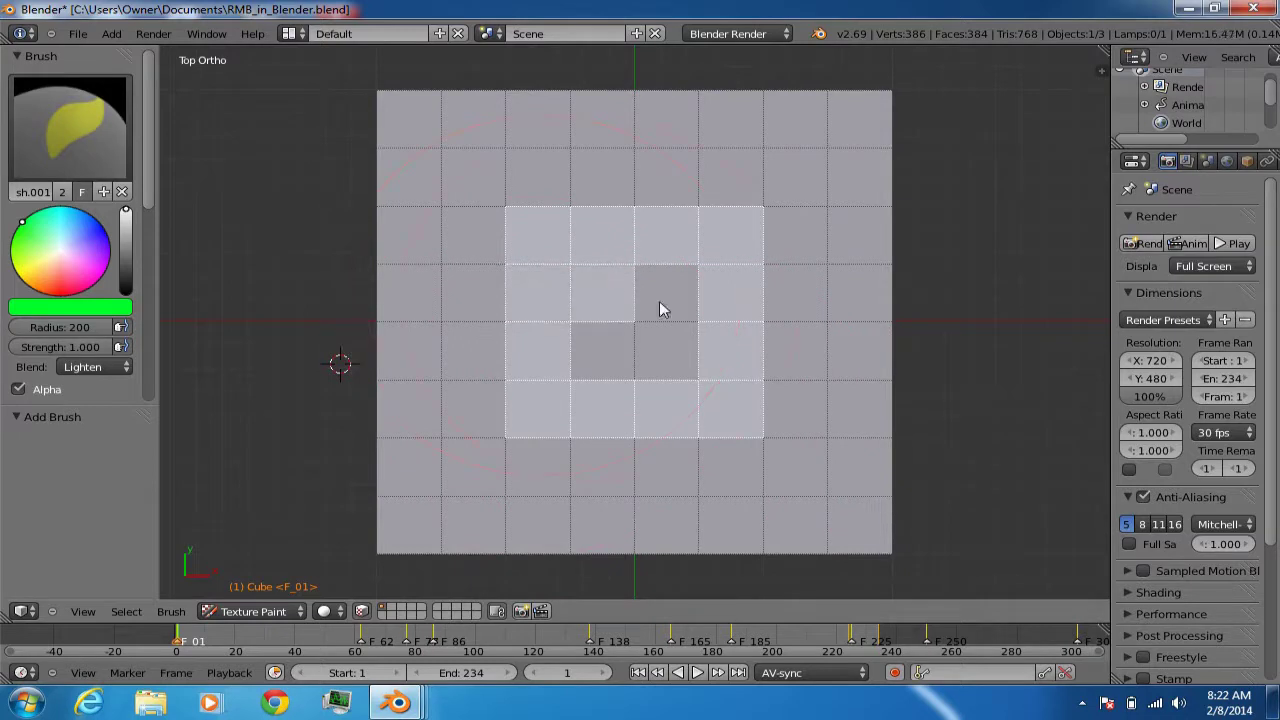
shift+right_click(693, 371)
shift+right_click(612, 348)
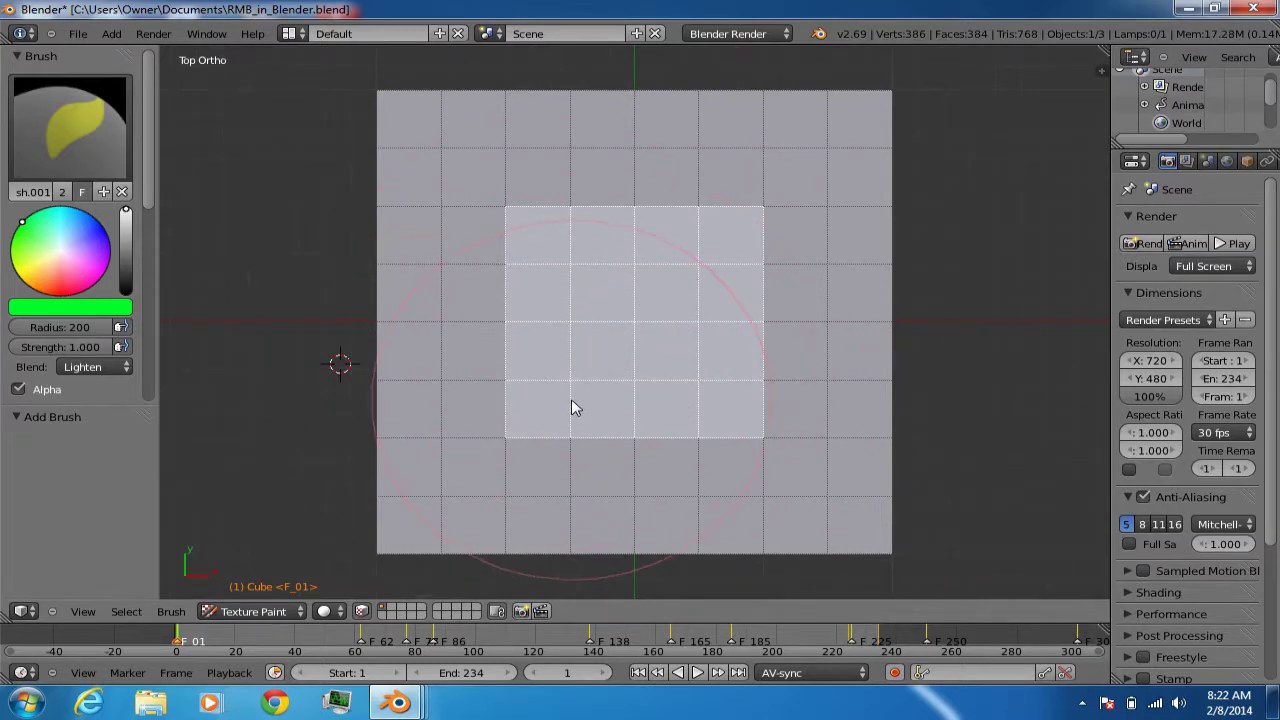
click(280, 611)
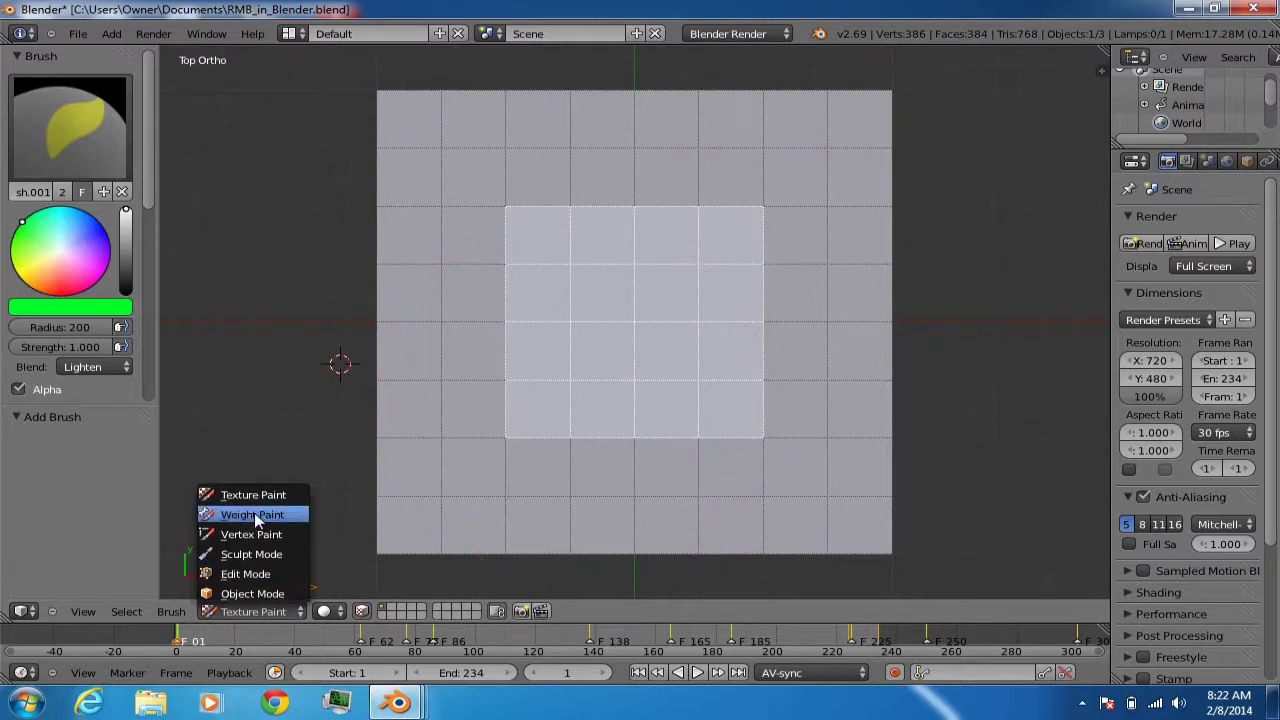
Switch the plane to Weight Paint and add a new brush
click(260, 519)
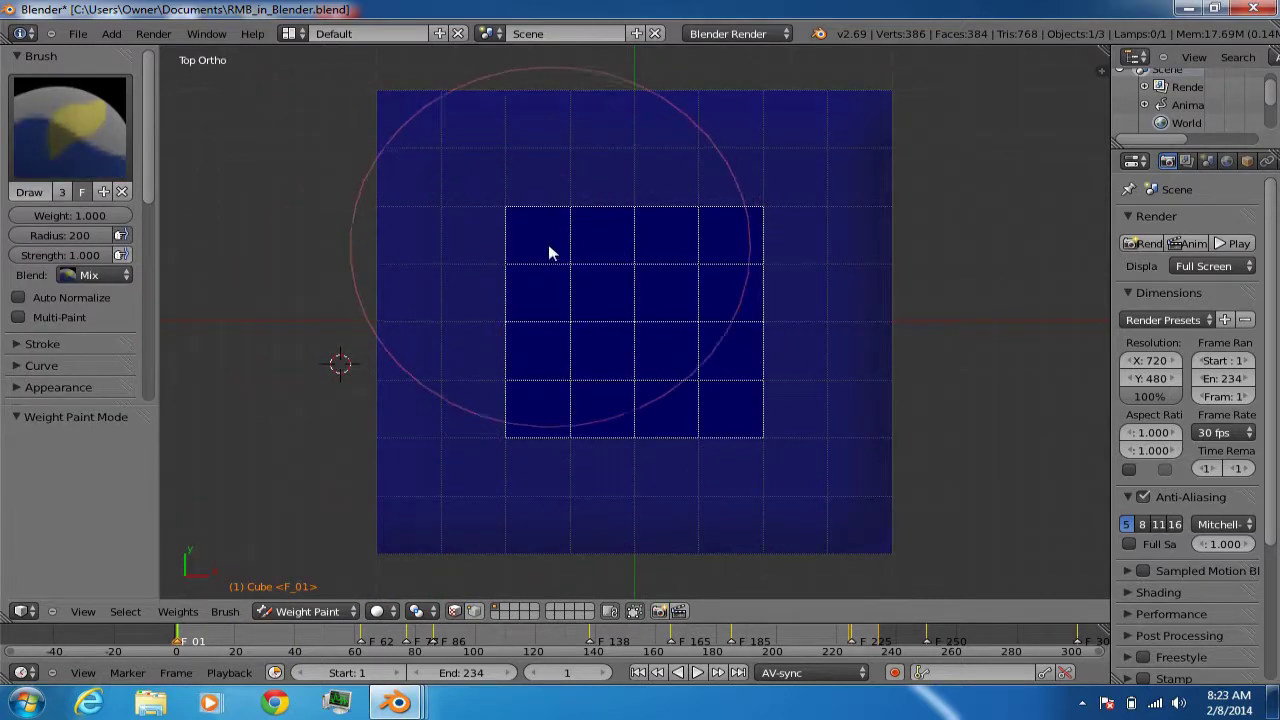
mouse_move(549, 246)
mouse_down()
mouse_move(734, 260)
mouse_move(740, 289)
mouse_move(534, 288)
mouse_move(606, 363)
mouse_move(728, 381)
mouse_move(530, 410)
mouse_up()
click(103, 191)
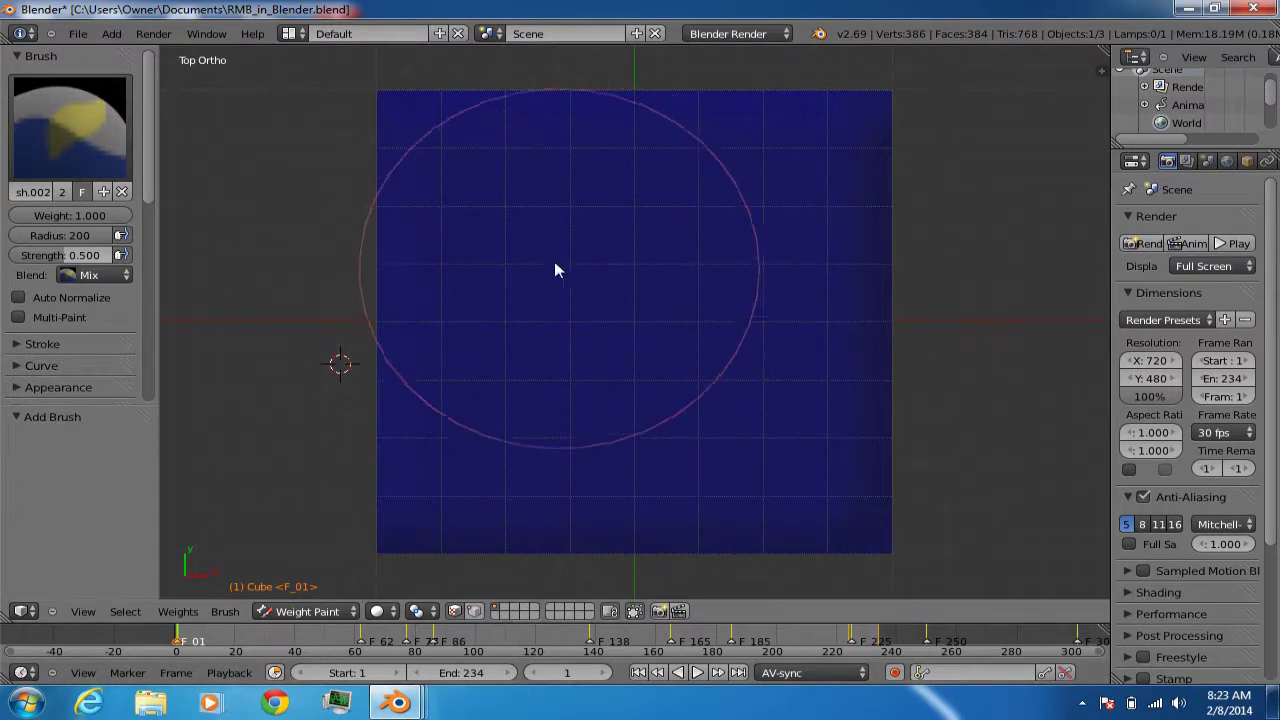
Select the central 4×4 block of faces and paint full weight over it
right_click(538, 234)
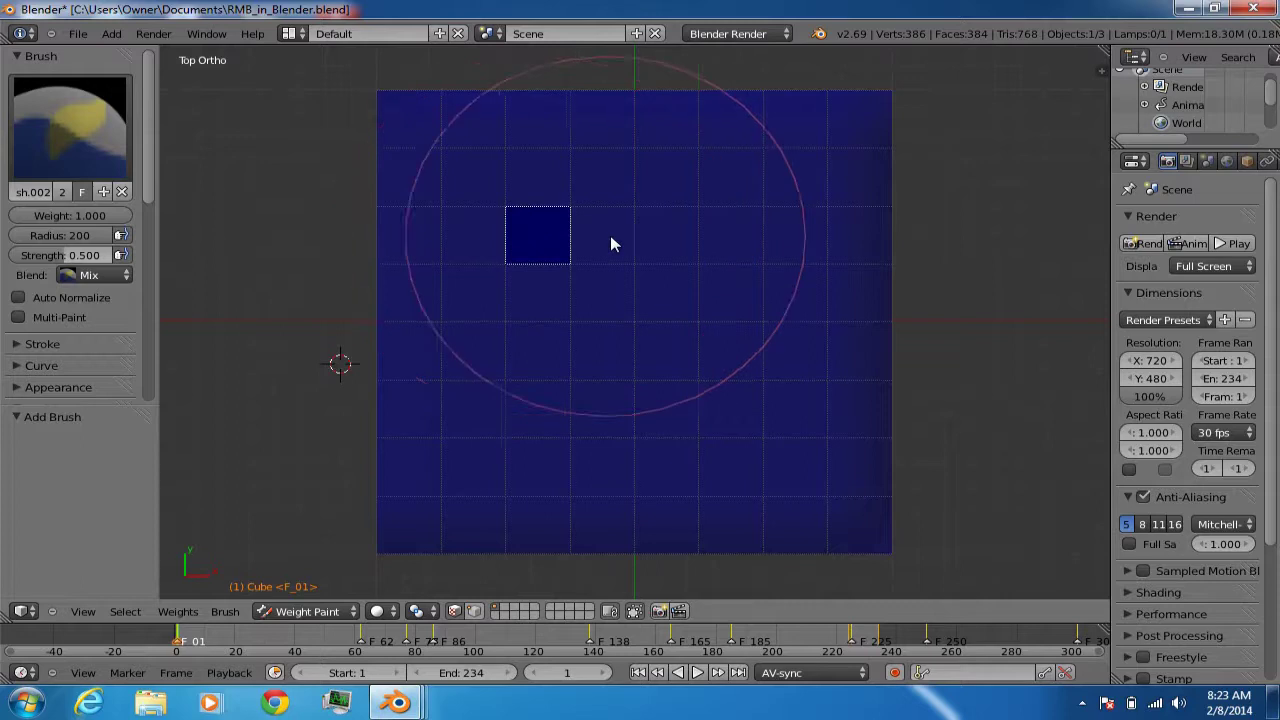
shift+right_click(608, 235)
shift+right_click(668, 238)
shift+right_click(735, 255)
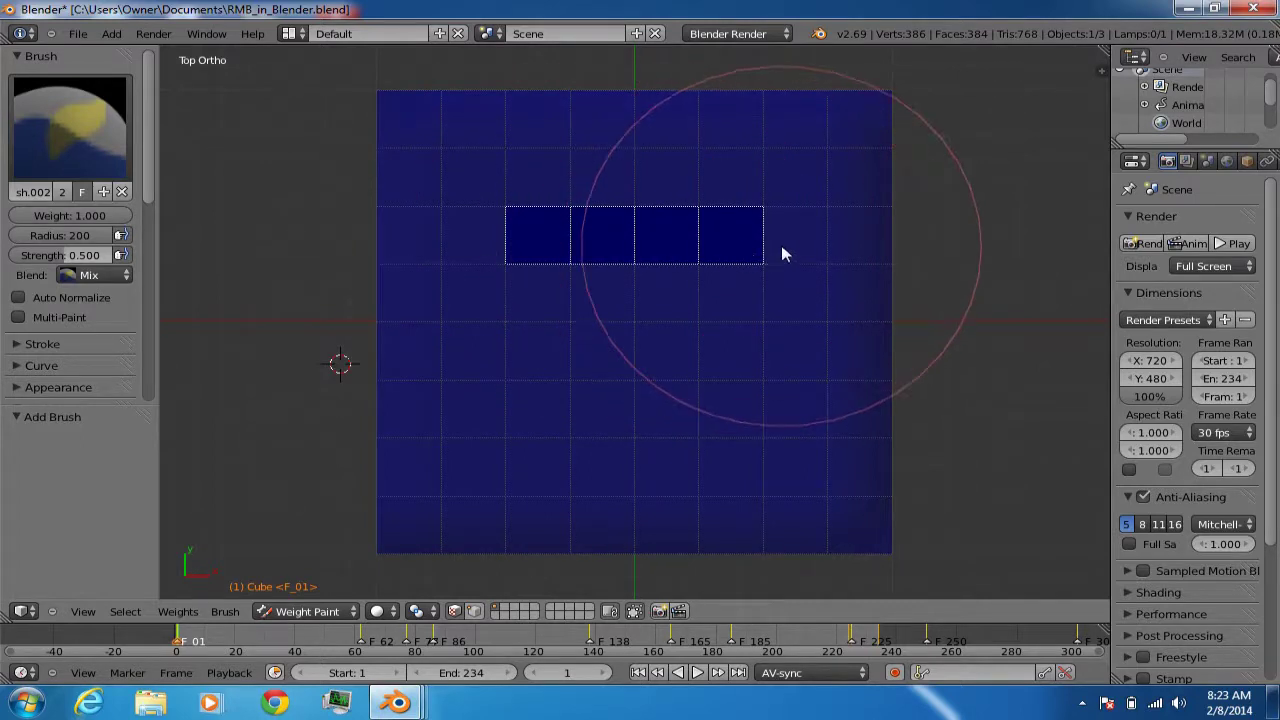
shift+right_click(740, 300)
shift+right_click(745, 392)
shift+right_click(741, 359)
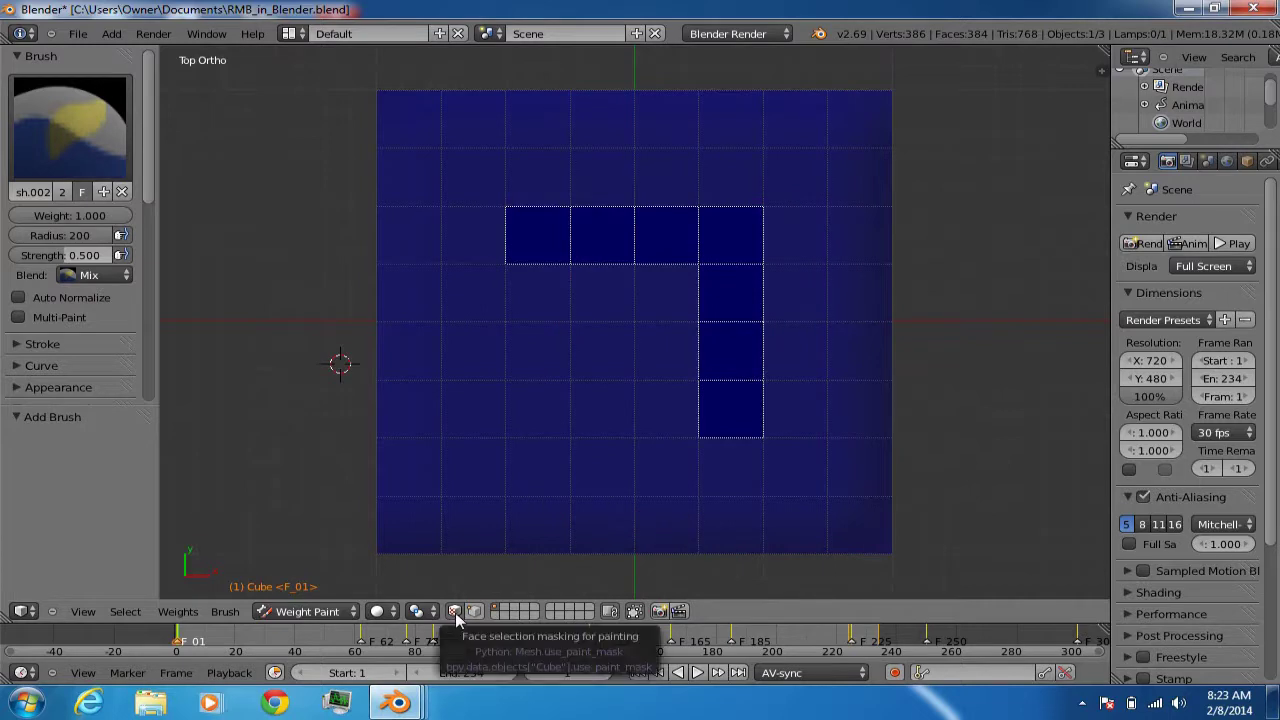
shift+right_click(652, 426)
shift+right_click(602, 410)
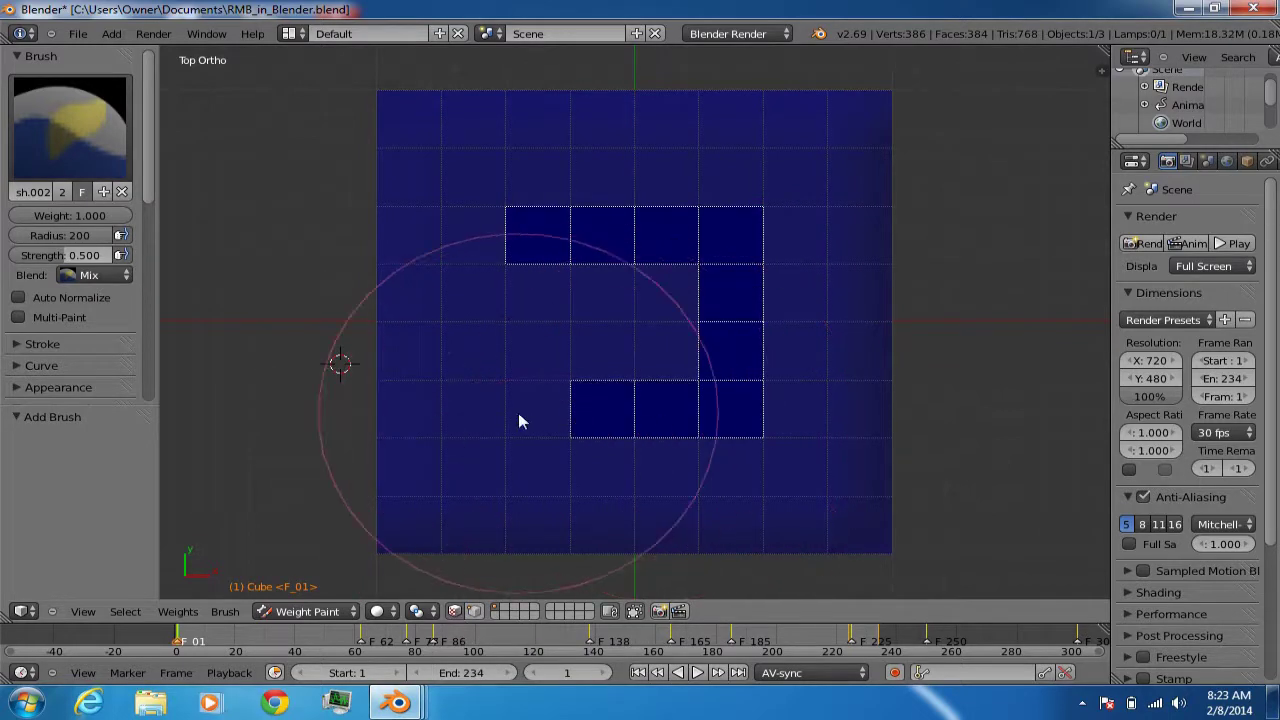
shift+right_click(520, 410)
shift+right_click(528, 336)
shift+right_click(548, 300)
shift+right_click(617, 300)
shift+right_click(665, 300)
shift+right_click(666, 356)
shift+right_click(624, 354)
mouse_move(624, 354)
mouse_down()
mouse_move(519, 336)
mouse_move(530, 374)
mouse_move(651, 313)
mouse_move(643, 241)
mouse_move(707, 220)
mouse_move(726, 140)
mouse_move(698, 415)
mouse_move(663, 374)
mouse_move(638, 218)
mouse_move(543, 236)
mouse_move(558, 216)
mouse_move(533, 266)
mouse_move(754, 305)
mouse_move(617, 361)
mouse_move(730, 426)
mouse_move(587, 434)
mouse_move(526, 245)
mouse_up()
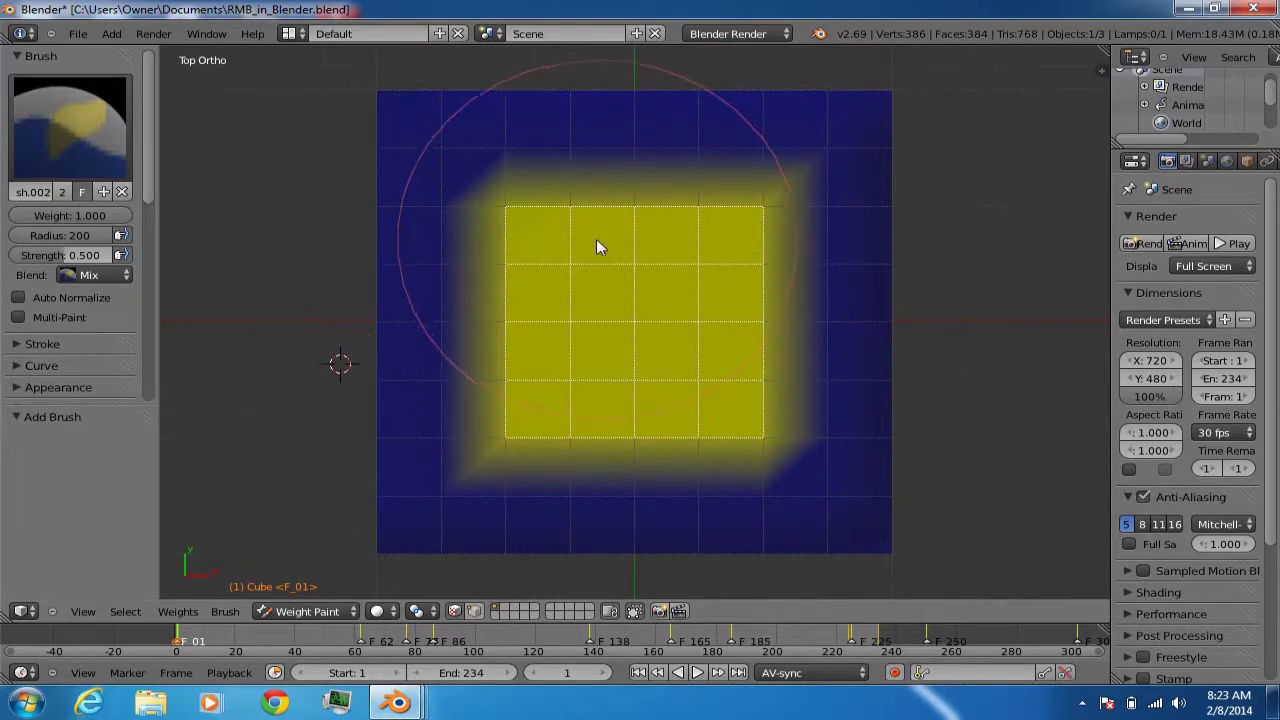
Paint weight onto a right-side face, then the top-left and top-middle face pairs until yellow
right_click(850, 340)
mouse_move(843, 334)
mouse_down()
mouse_move(780, 343)
mouse_move(842, 357)
mouse_up()
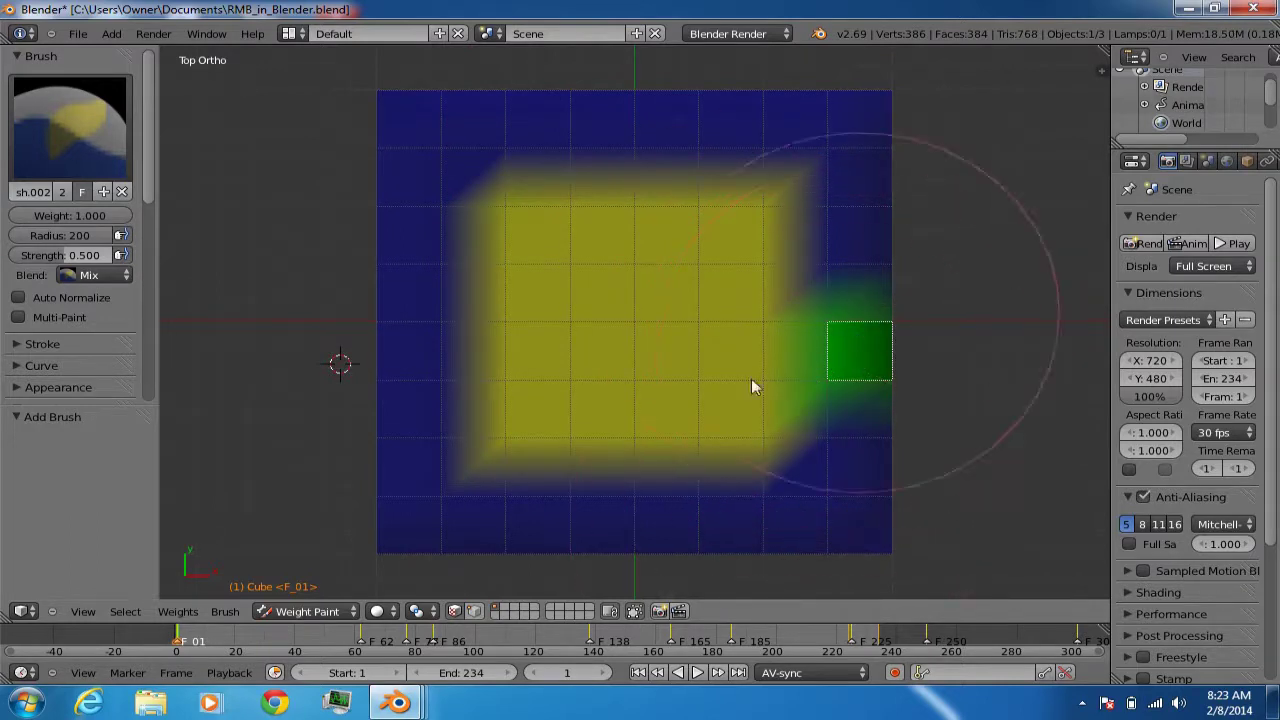
right_click(404, 99)
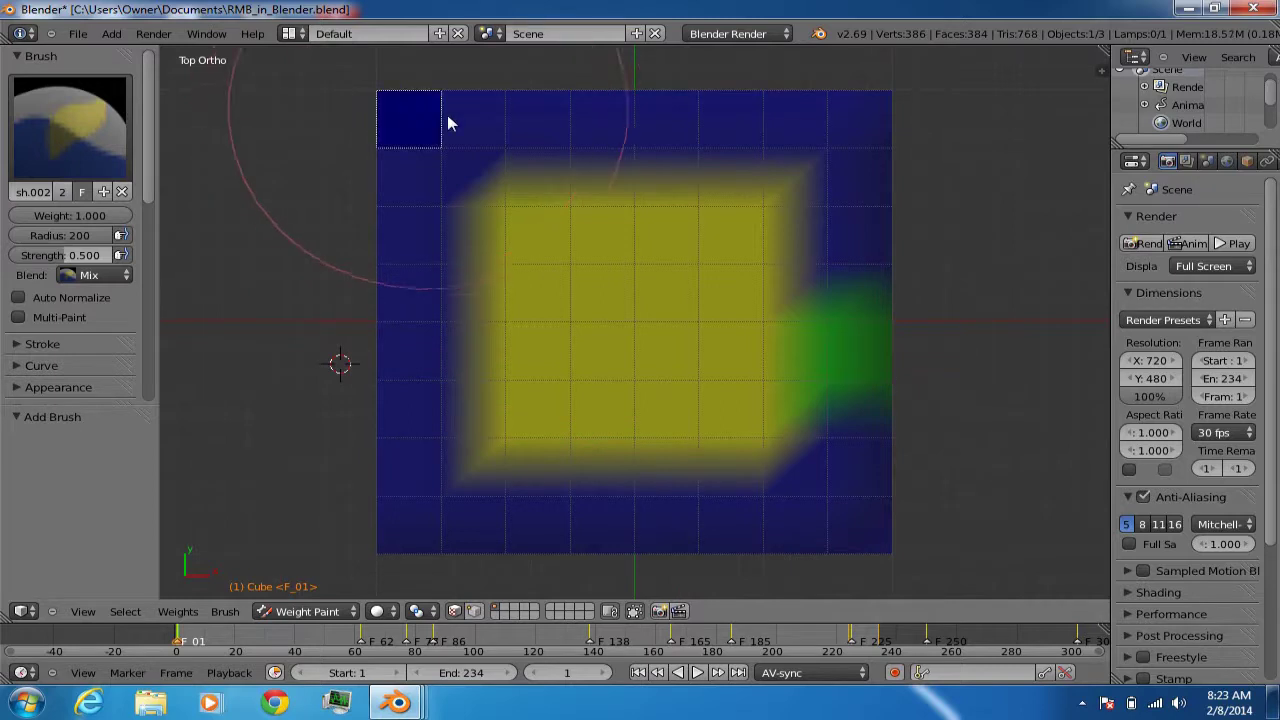
shift+right_click(461, 113)
mouse_move(461, 113)
mouse_down()
mouse_move(412, 117)
mouse_move(451, 122)
mouse_up()
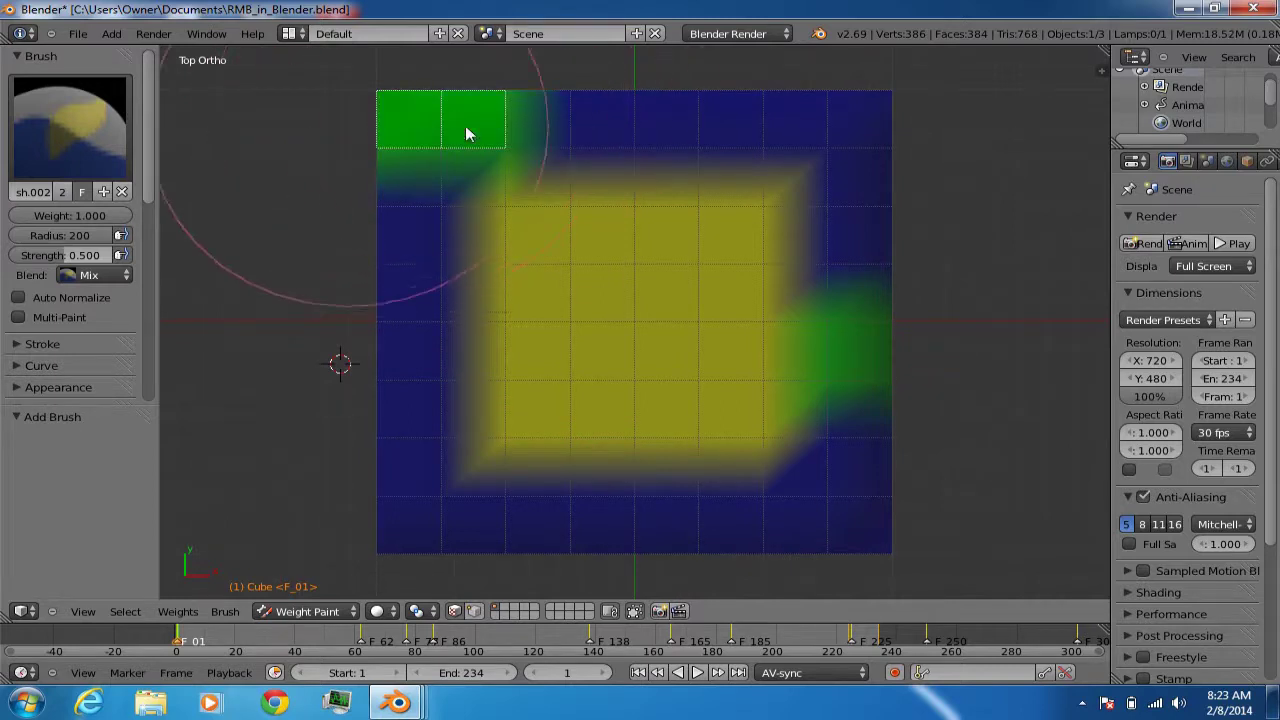
click(423, 134)
right_click(606, 128)
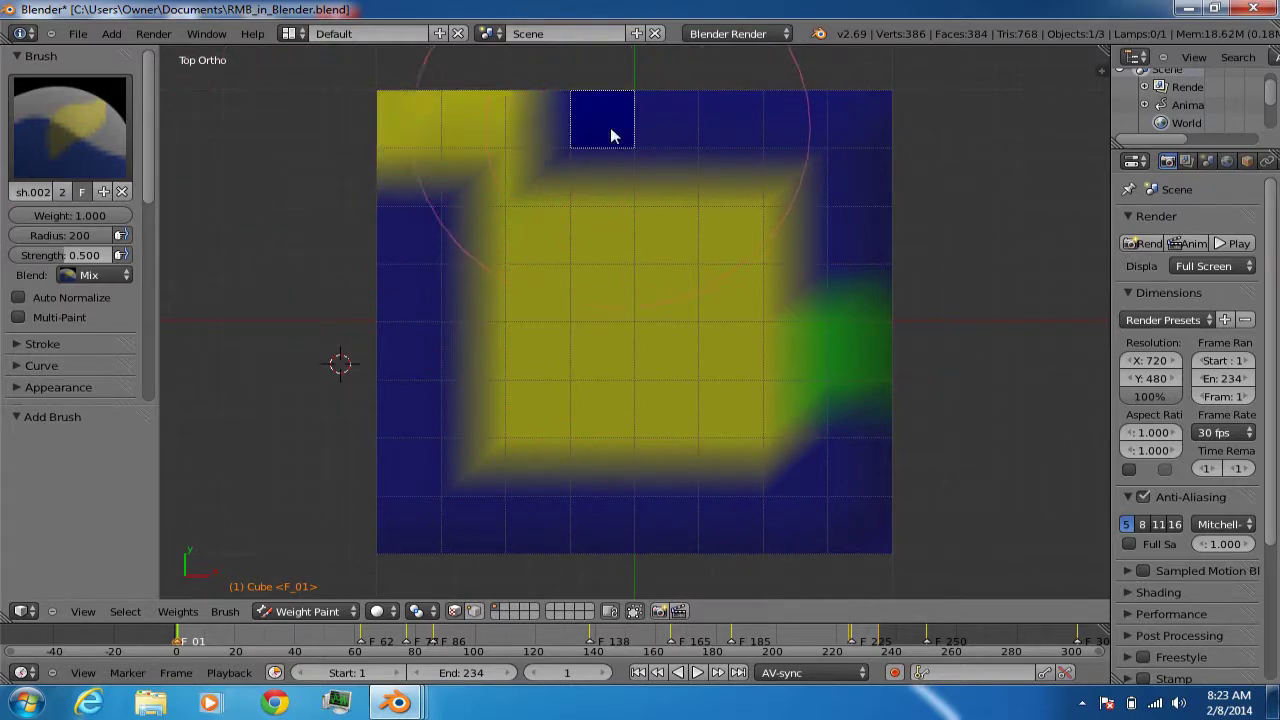
shift+right_click(676, 126)
drag(563, 116, 672, 135)
drag(531, 116, 694, 131)
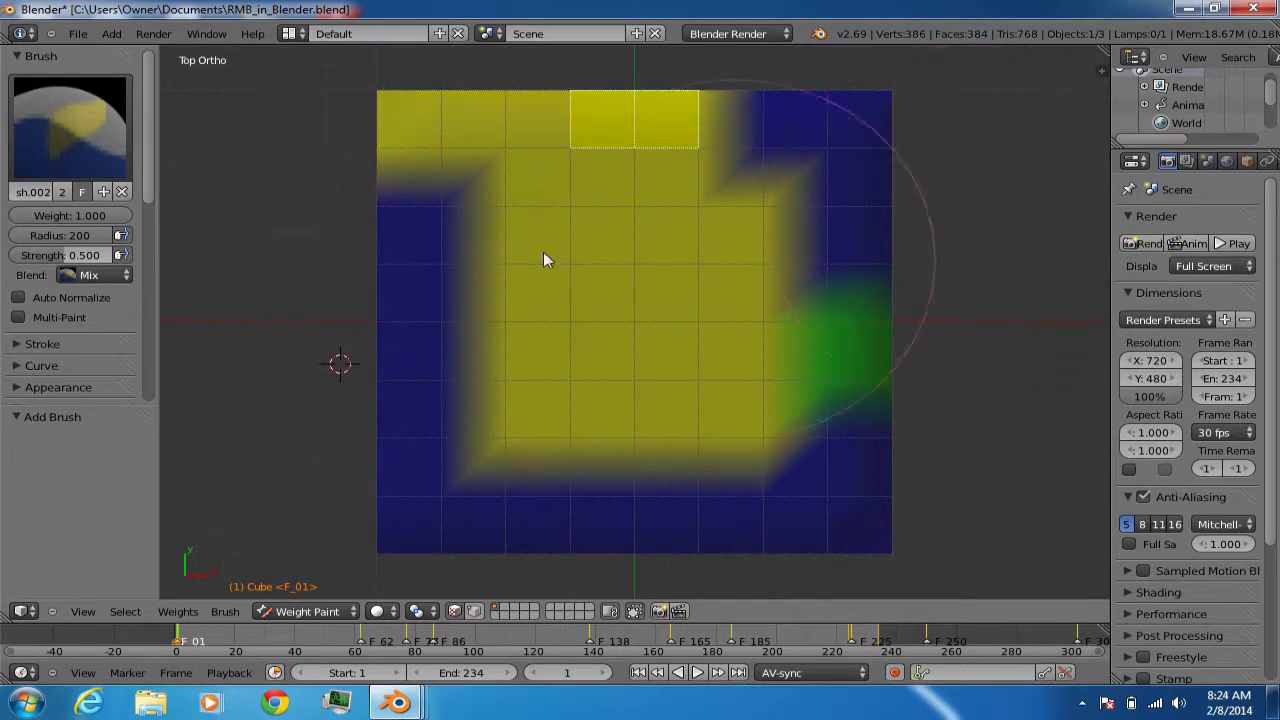
click(322, 612)
Return the plane to Object Mode and bring up the stick figure file's window
click(307, 594)
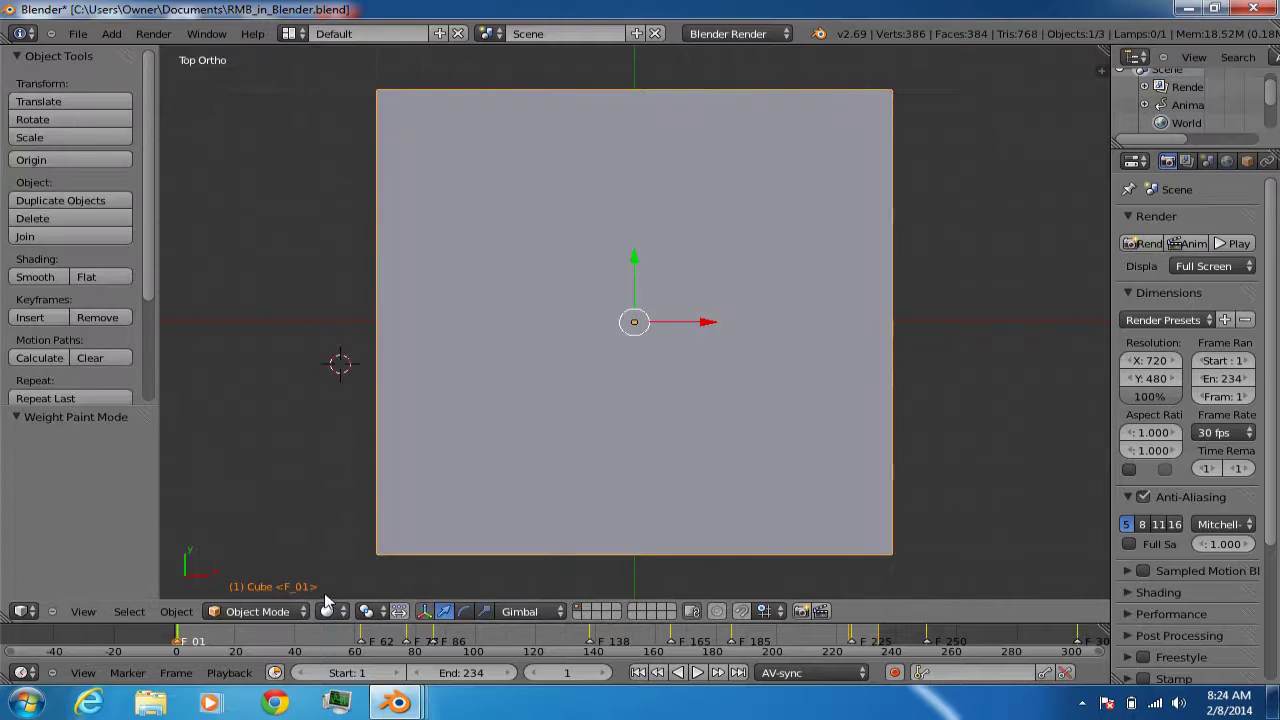
scroll(484, 354, down, 2)
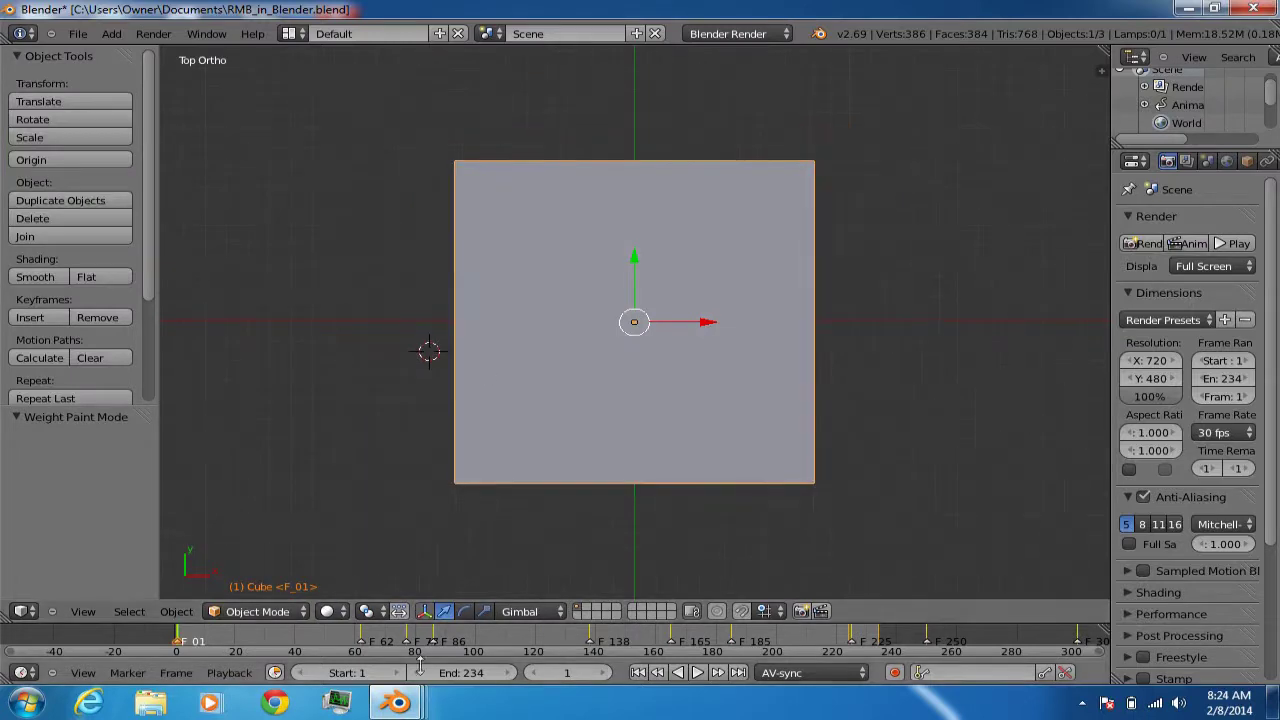
mouse_move(397, 703)
click(431, 608)
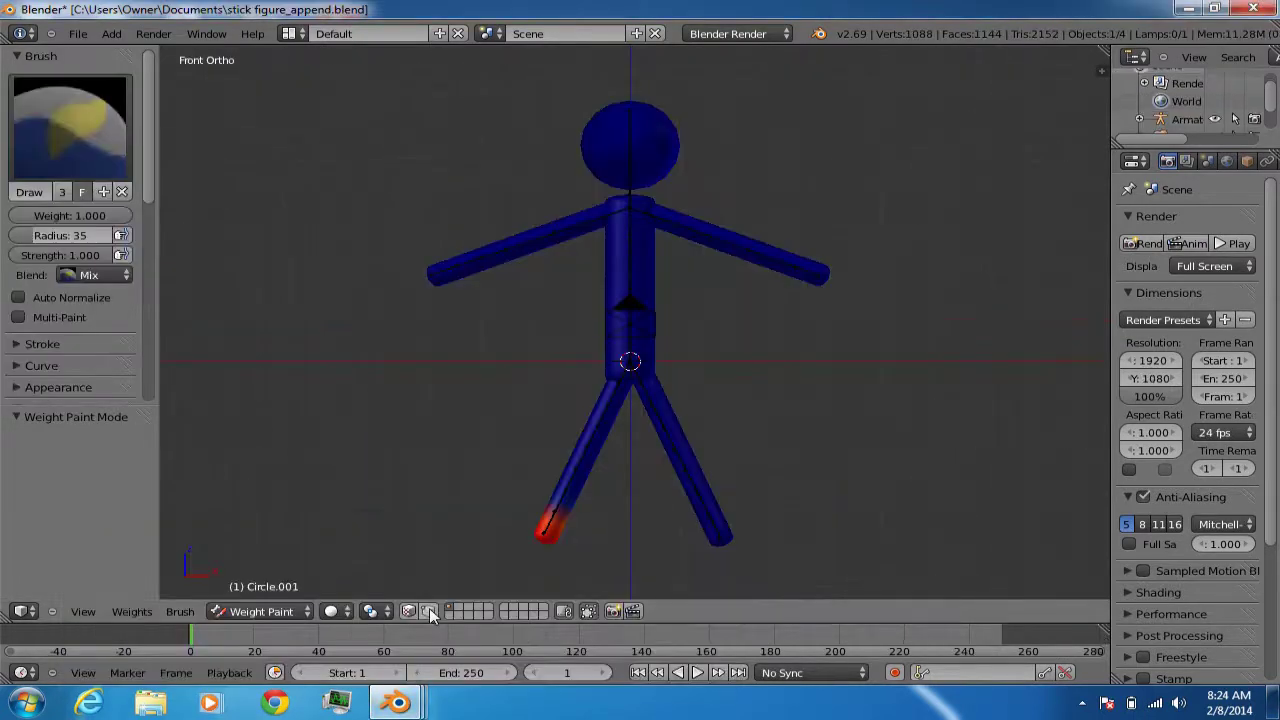
scroll(561, 349, up, 5)
scroll(565, 350, down, 2)
scroll(564, 347, up, 1)
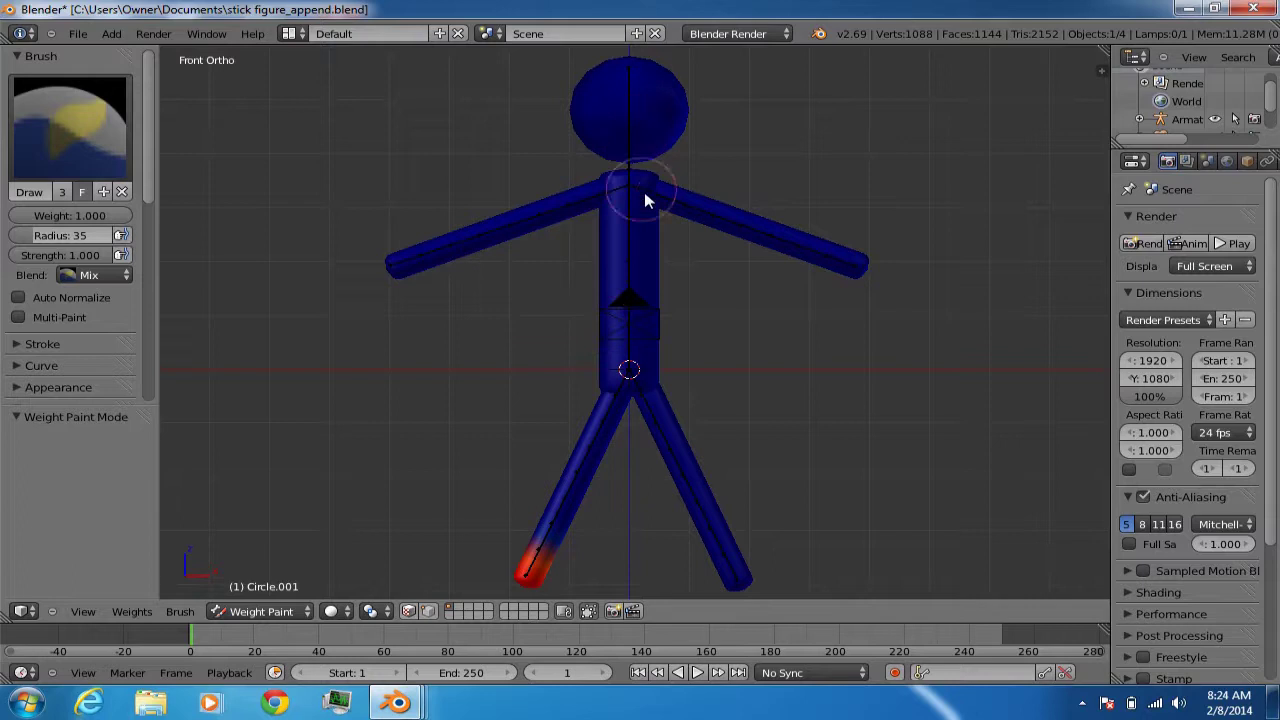
Enter Pose Mode, rotate shoulder bone Bone.009 with the rotation manipulator, then select Bone.008
key(ctrl+z)
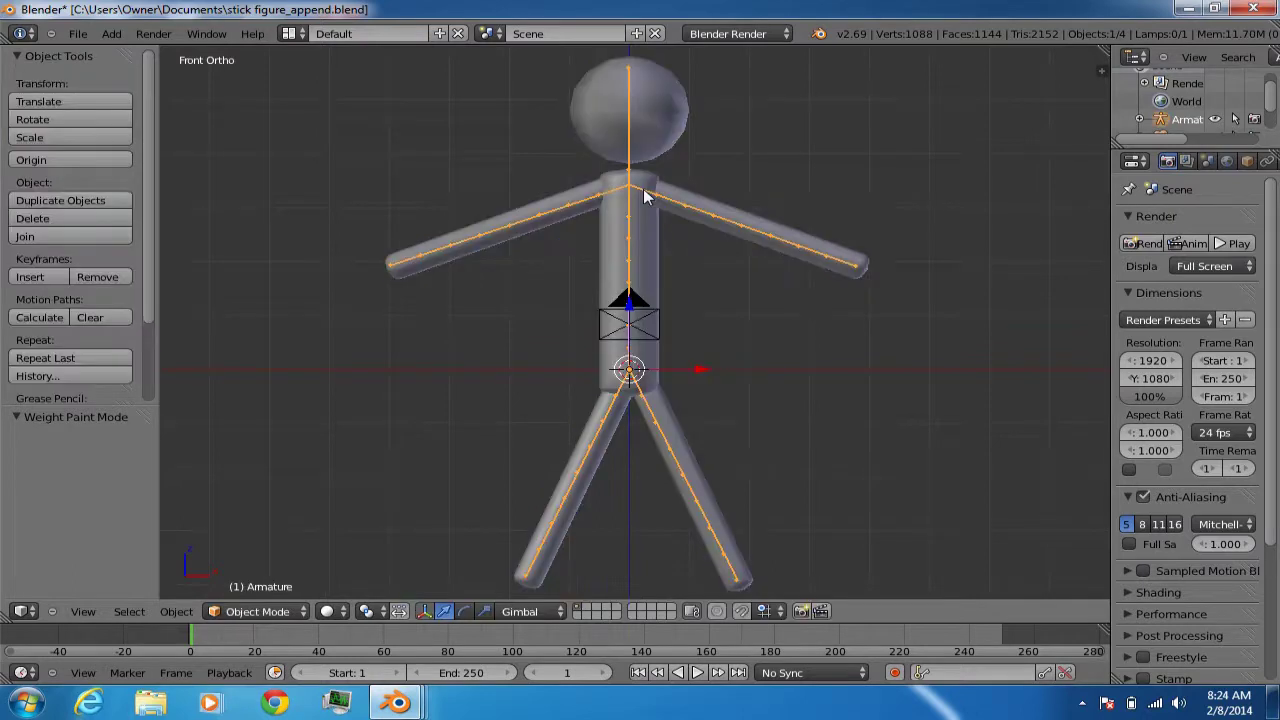
click(256, 611)
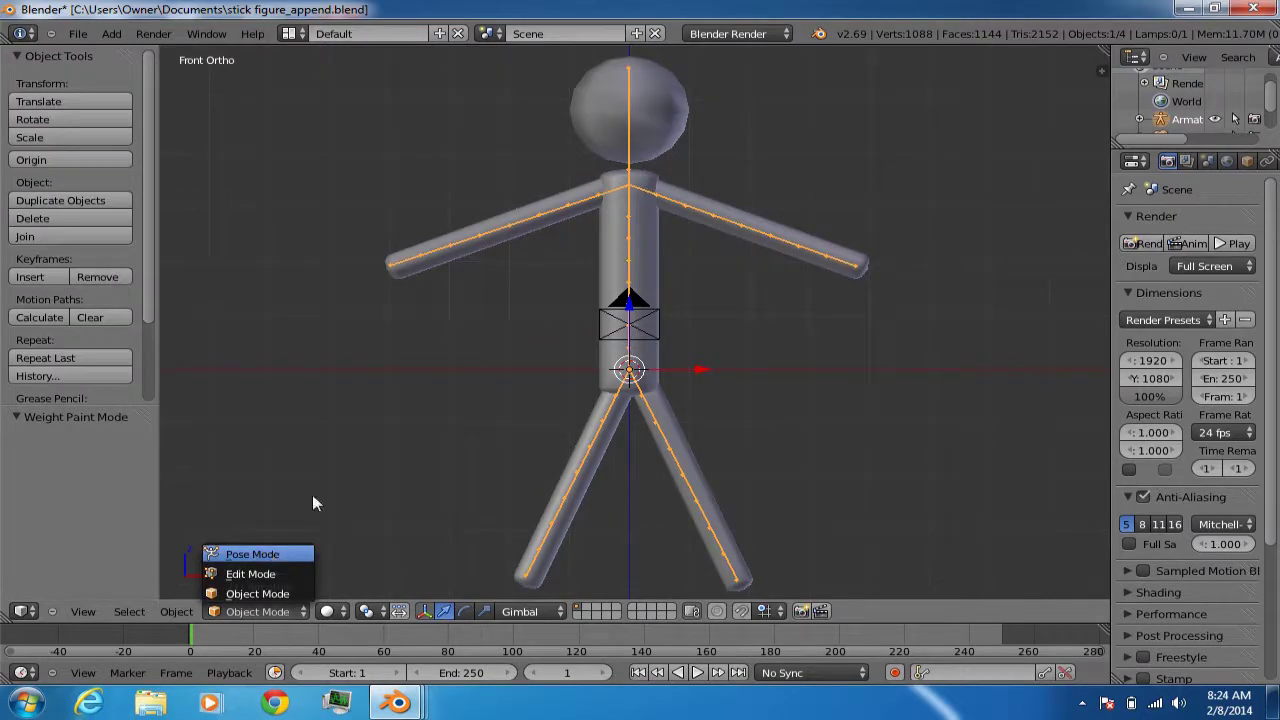
key(Return)
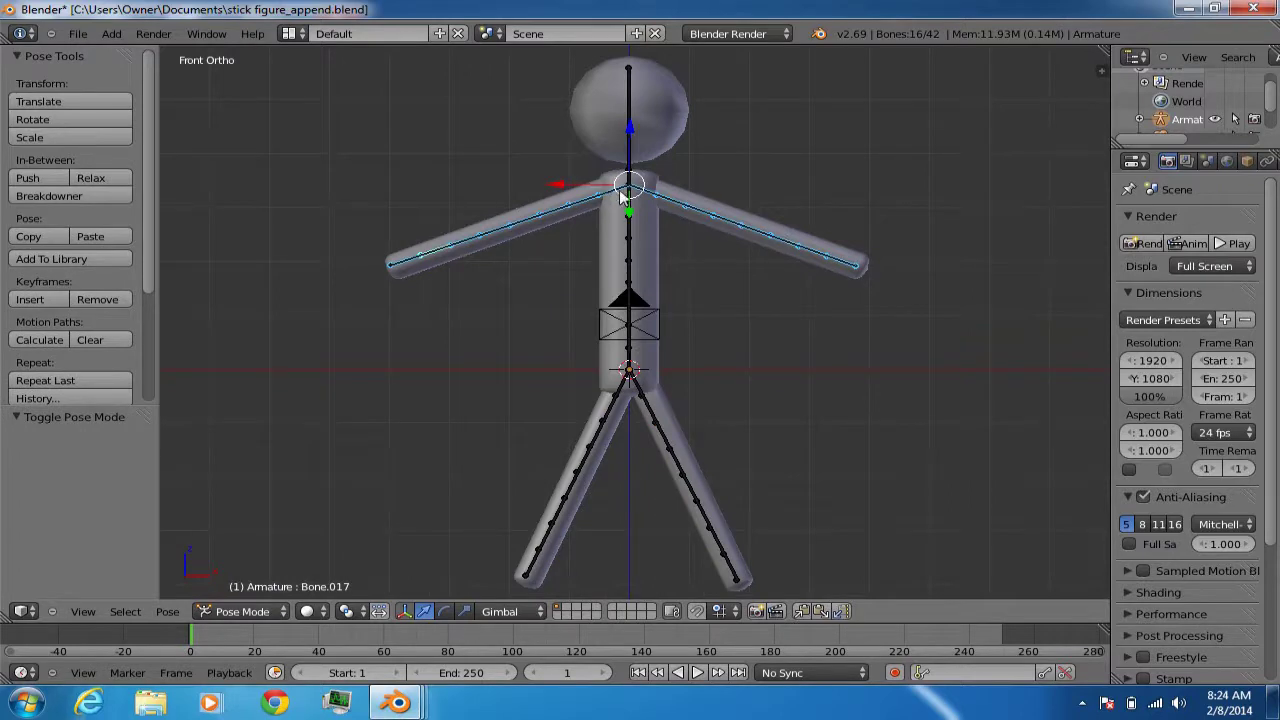
right_click(621, 195)
click(444, 611)
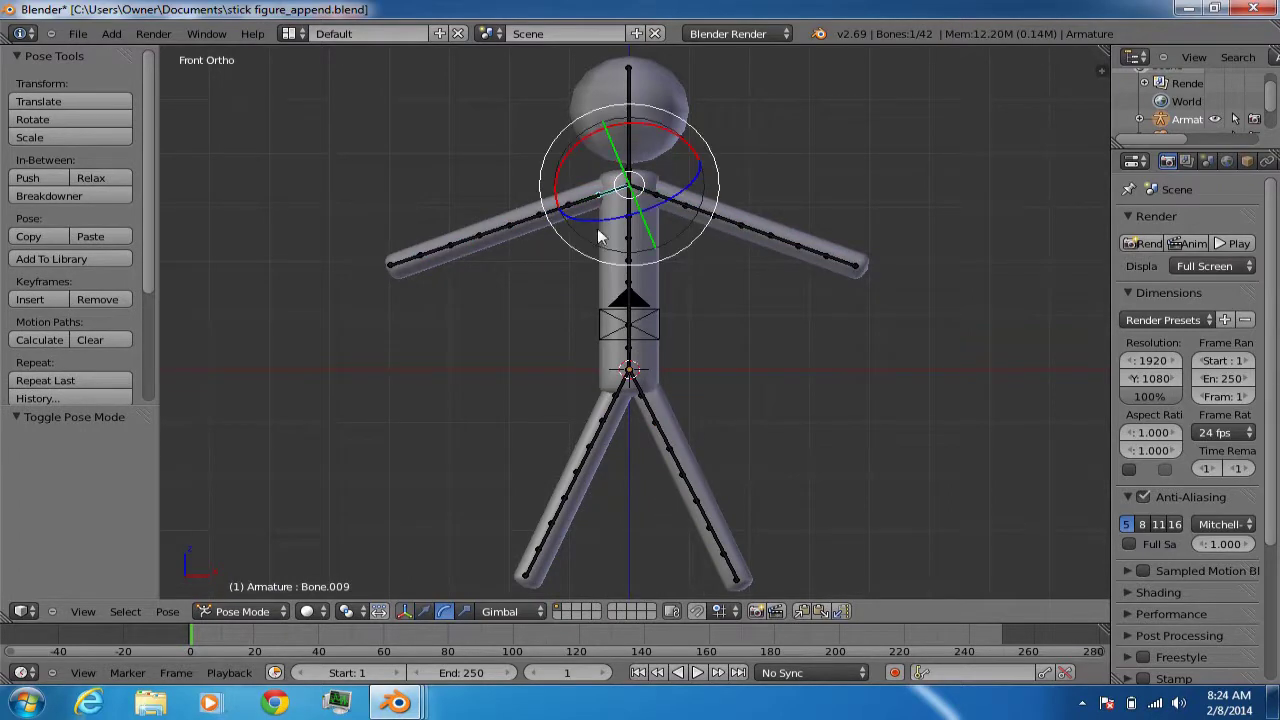
mouse_move(684, 145)
mouse_down()
mouse_move(694, 151)
mouse_move(670, 150)
mouse_move(680, 143)
mouse_move(686, 163)
mouse_up()
right_click(652, 196)
right_click(605, 197)
right_click(656, 192)
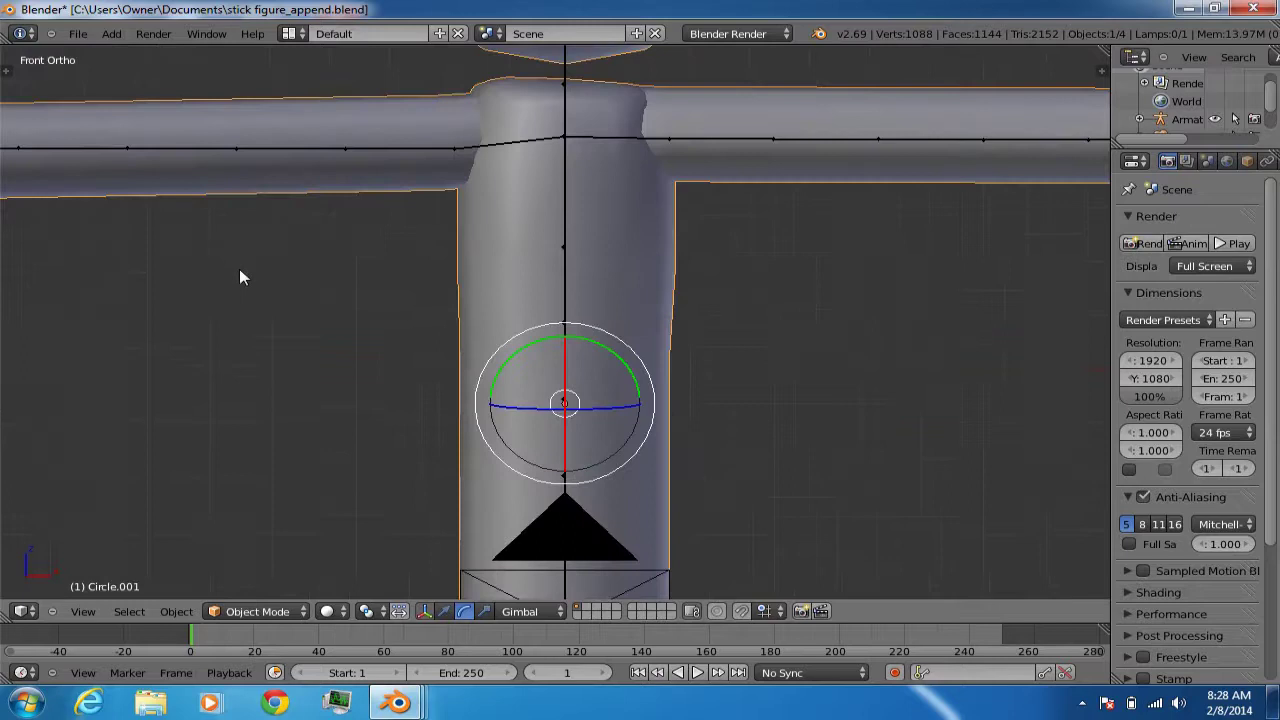
Switch the stick figure mesh from Object Mode into Weight Paint mode
scroll(547, 258, up, 4)
scroll(547, 262, down, 4)
scroll(566, 225, up, 4)
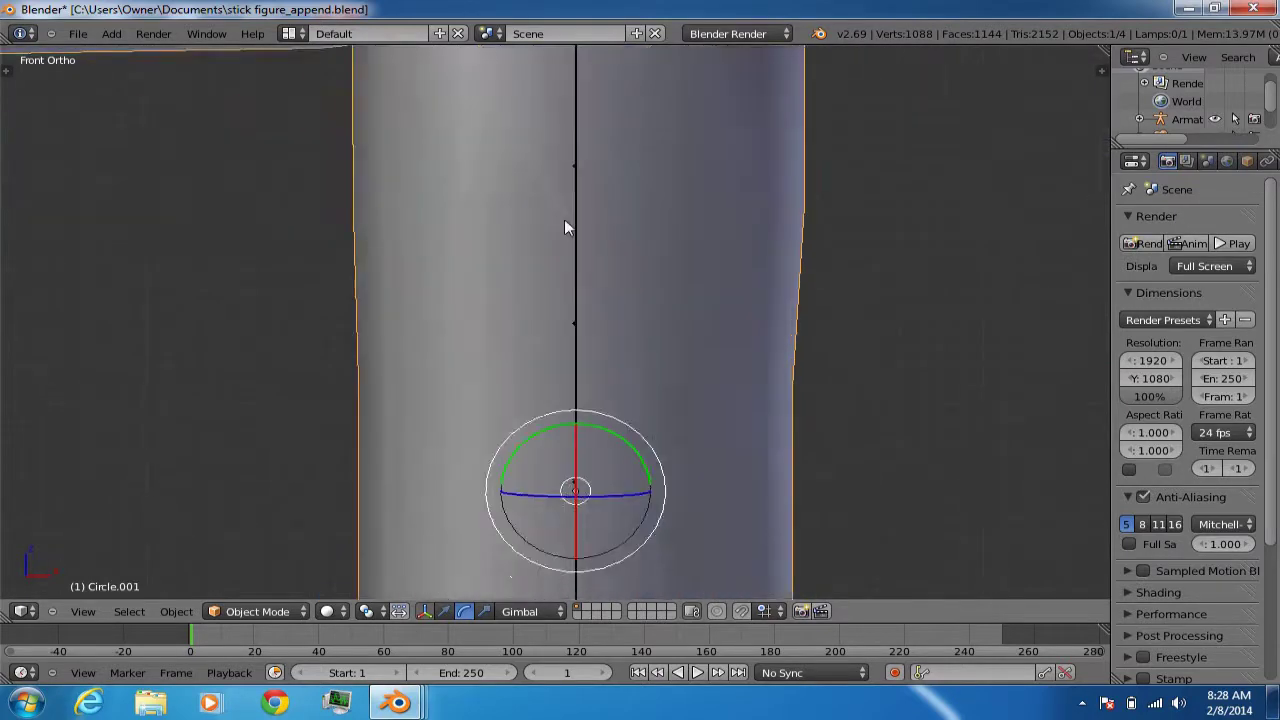
scroll(598, 285, down, 4)
scroll(579, 287, up, 3)
scroll(579, 287, down, 3)
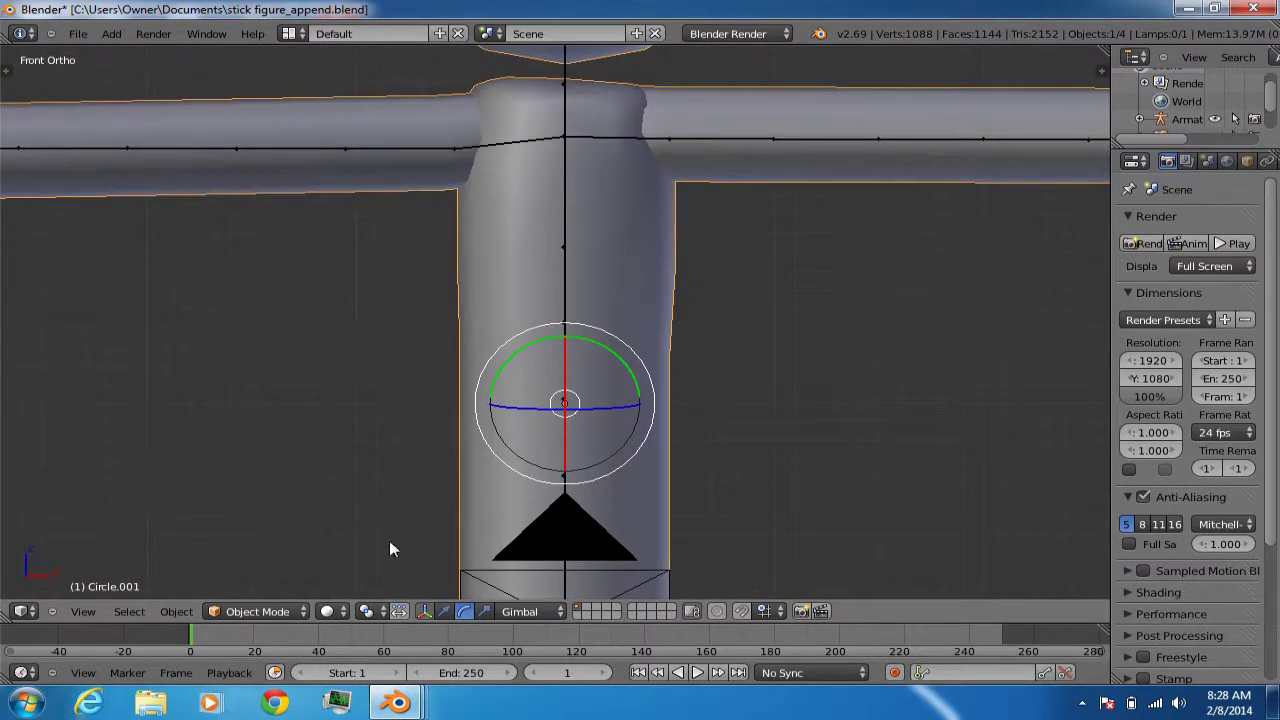
click(257, 611)
click(245, 515)
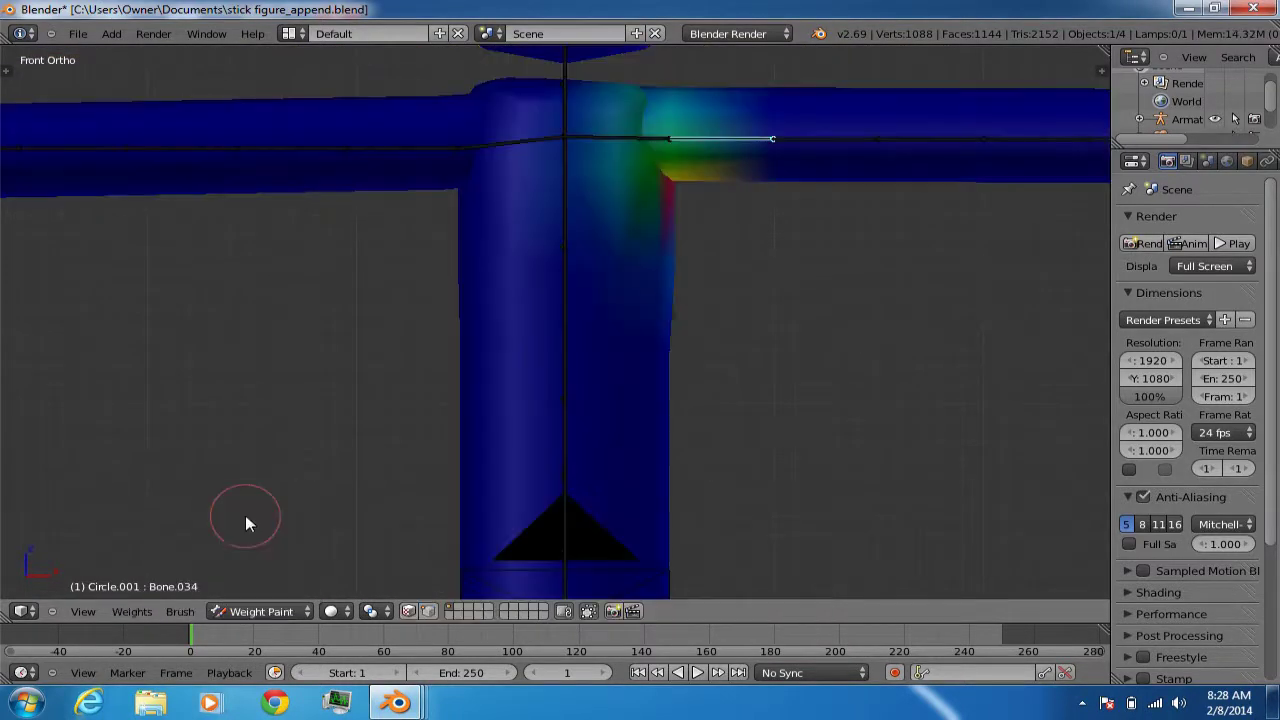
Pan to the shoulder and arm, making Bone.014, Bone.034 and the next arm bone active in turn
scroll(560, 335, up, 2)
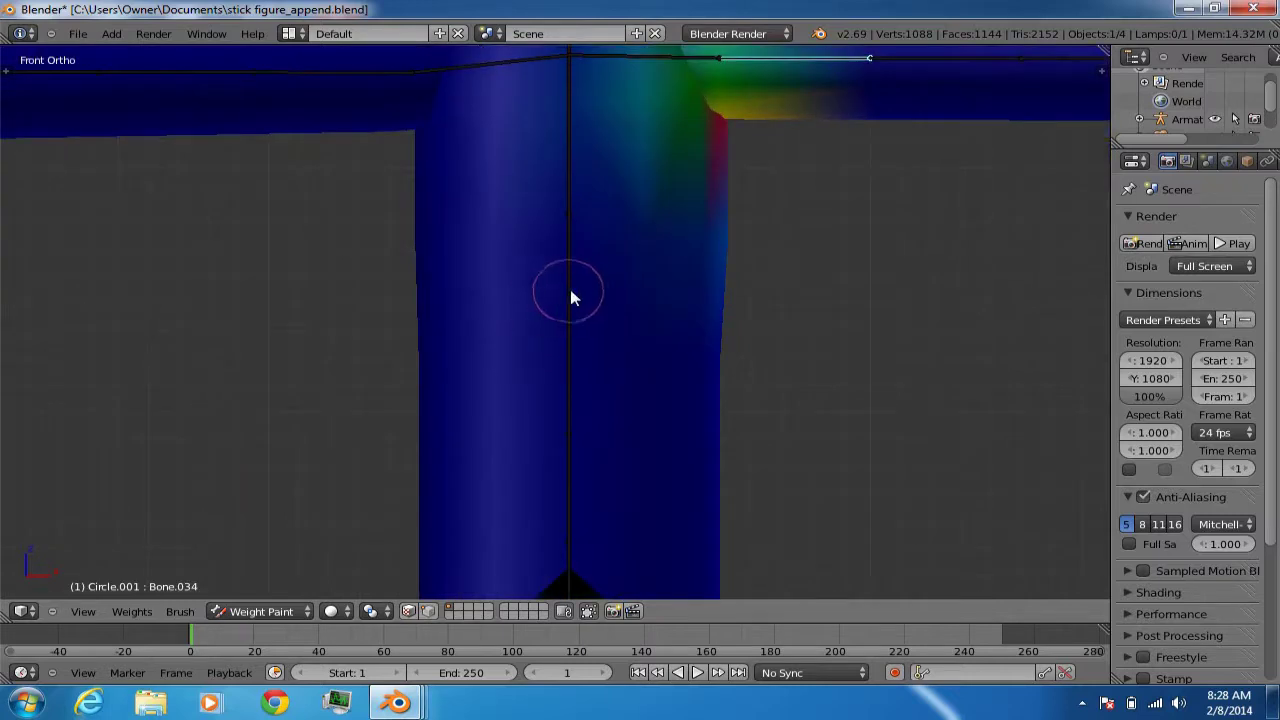
scroll(576, 297, down, 2)
scroll(576, 297, up, 2)
shift+middle_drag(850, 226, 589, 443)
scroll(660, 380, up, 2)
scroll(734, 316, down, 1)
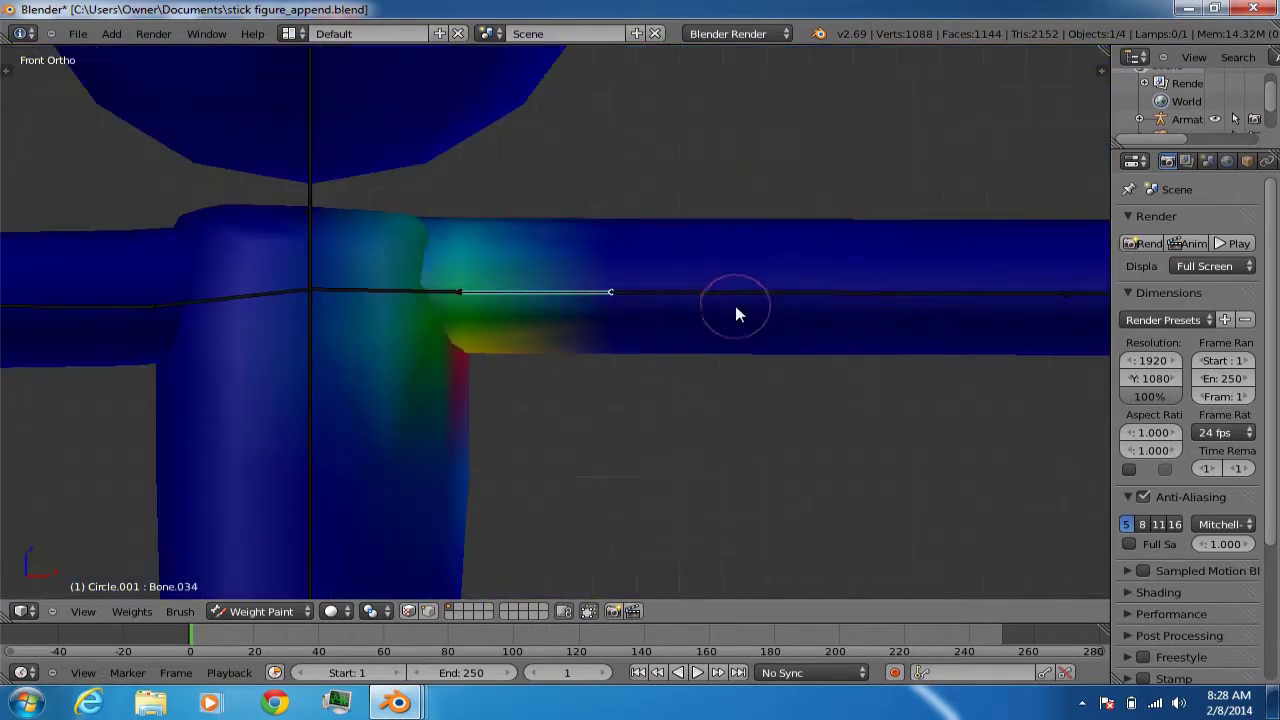
right_click(718, 292)
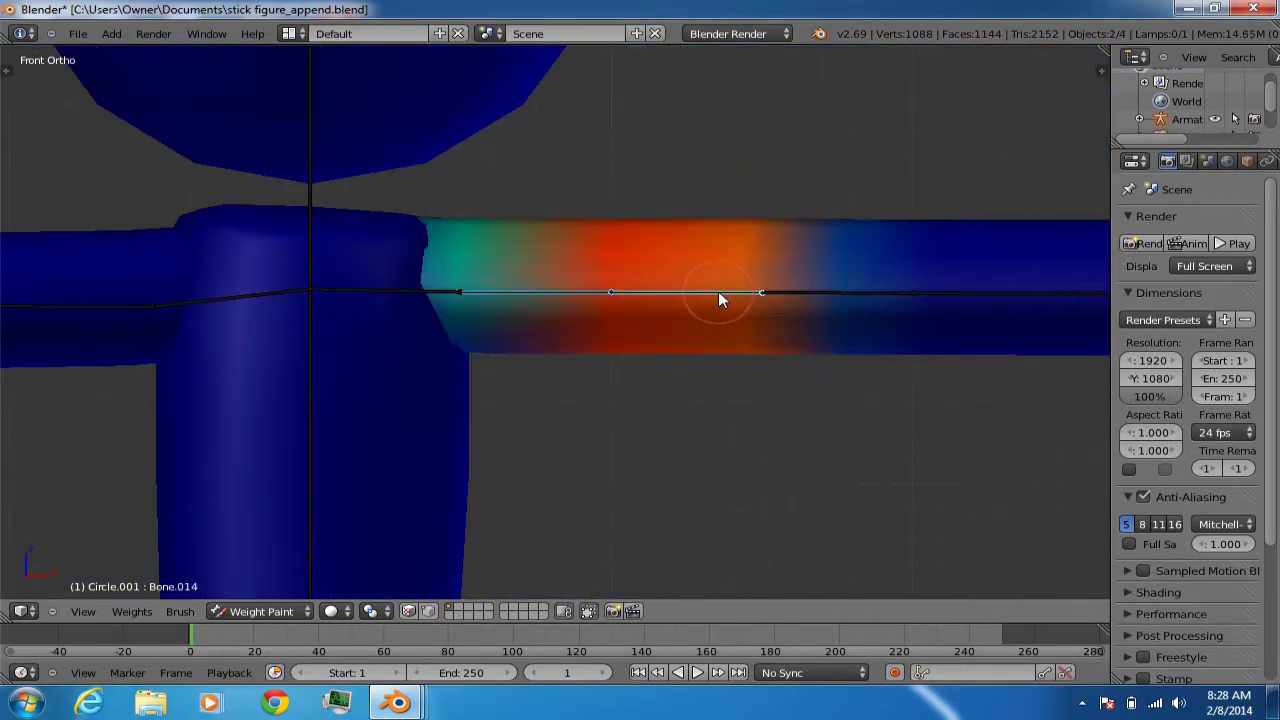
right_click(556, 294)
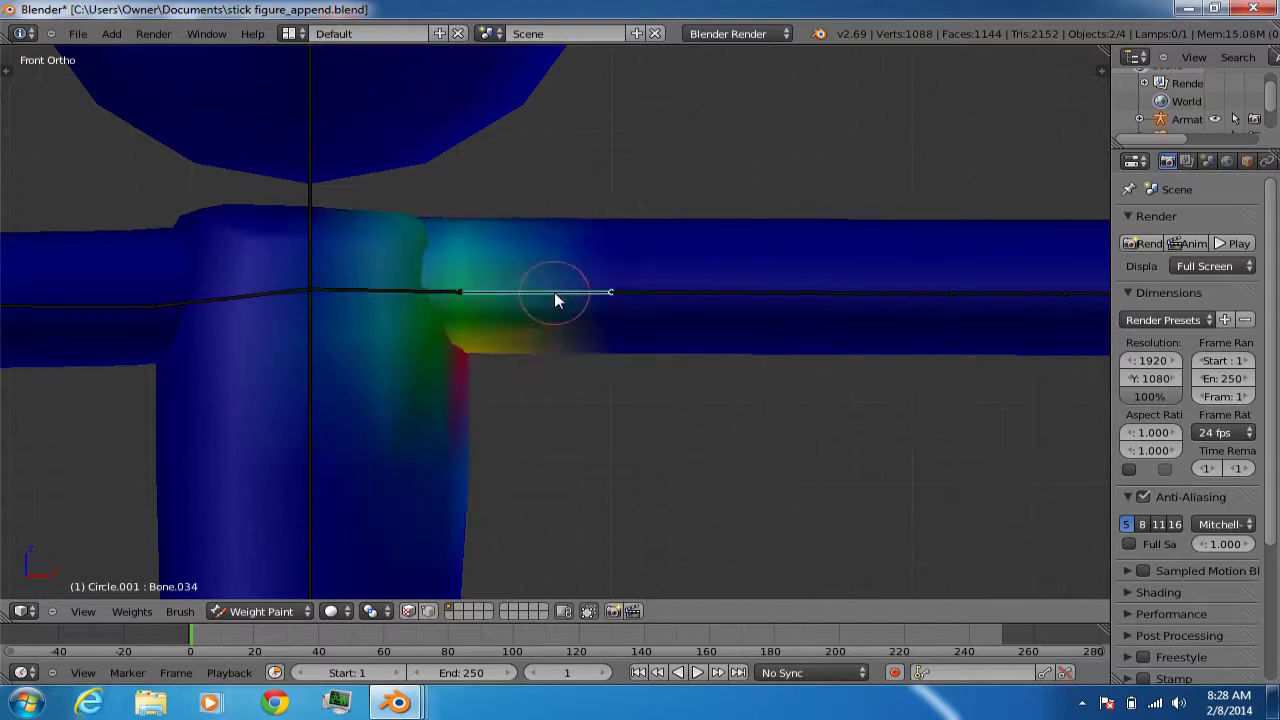
right_click(812, 293)
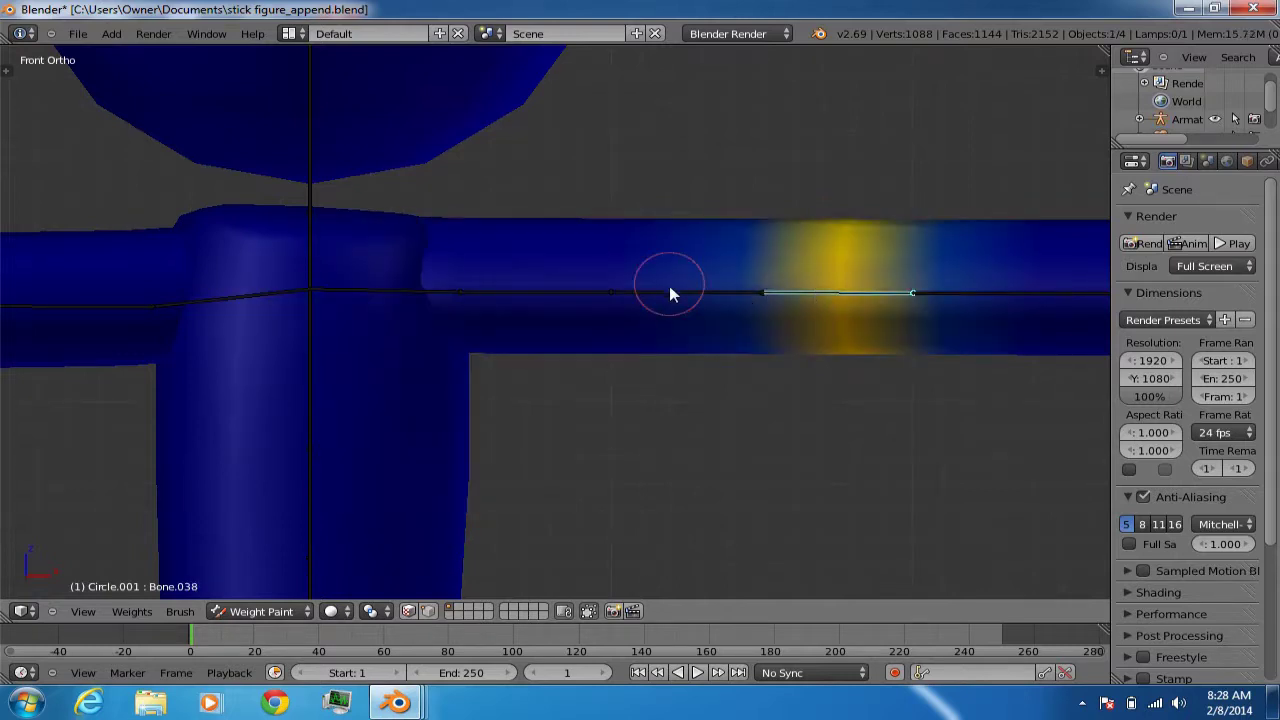
right_click(672, 289)
Make Bone.009 and then Bone.013 active, painting their weights onto the shoulder and forearm
right_click(230, 299)
mouse_move(230, 299)
mouse_down()
mouse_move(259, 262)
mouse_move(276, 315)
mouse_move(322, 234)
mouse_move(258, 252)
mouse_move(222, 292)
mouse_move(290, 183)
mouse_up()
scroll(297, 180, down, 6)
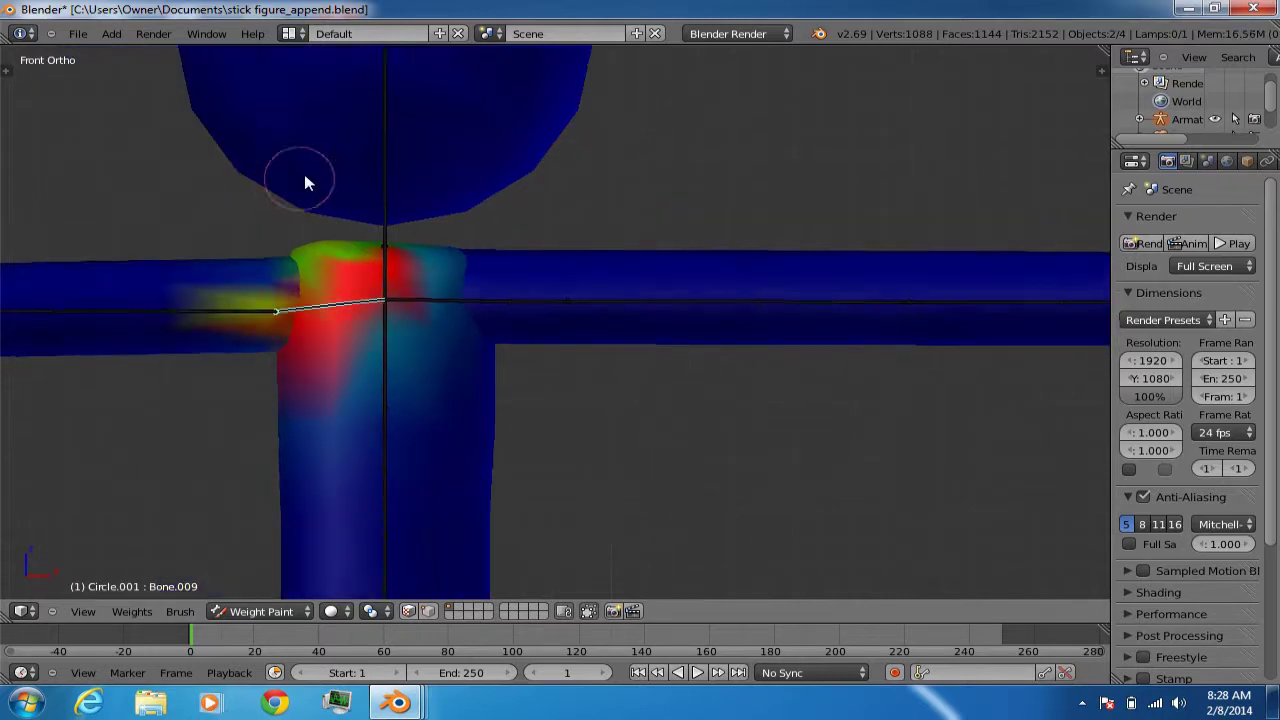
right_click(168, 315)
scroll(168, 315, up, 4)
scroll(91, 320, down, 3)
mouse_move(126, 329)
mouse_down()
mouse_move(178, 309)
mouse_move(118, 312)
mouse_move(197, 335)
mouse_up()
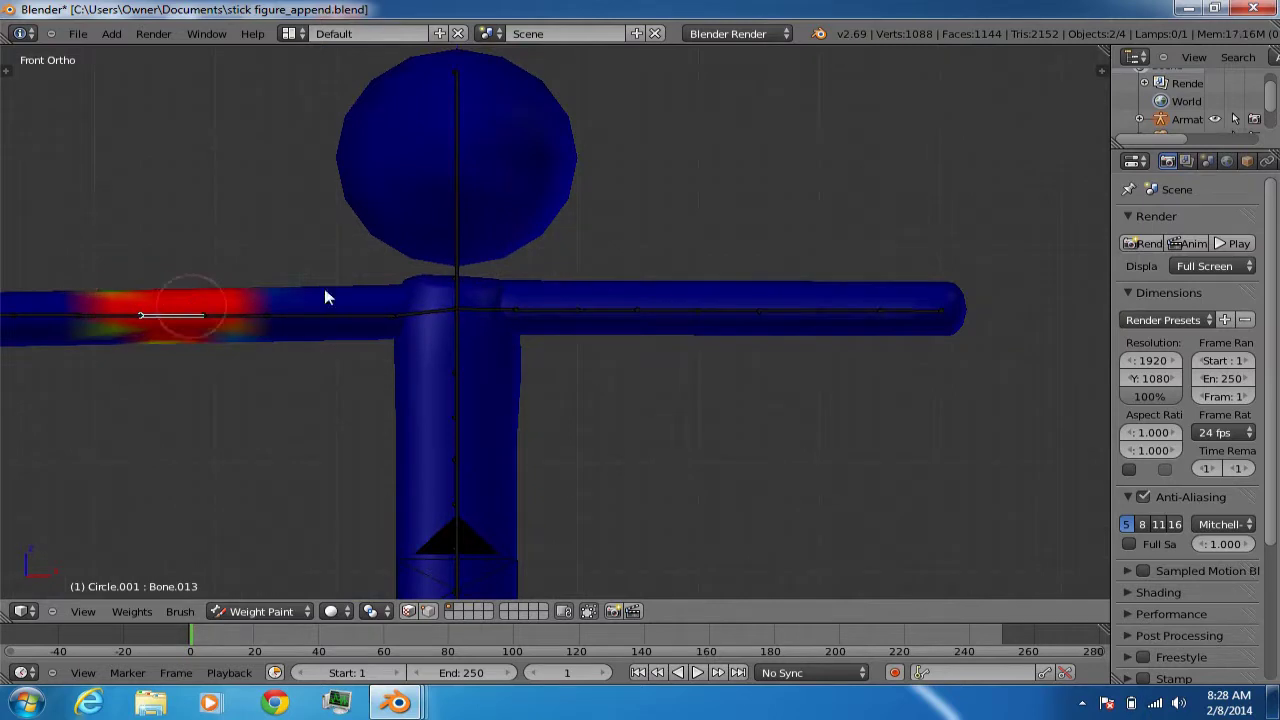
Activate Bone.014, then paint weight for Bone.012, Bone.016 and right-shoulder Bone.008
scroll(740, 308, up, 5)
right_click(754, 295)
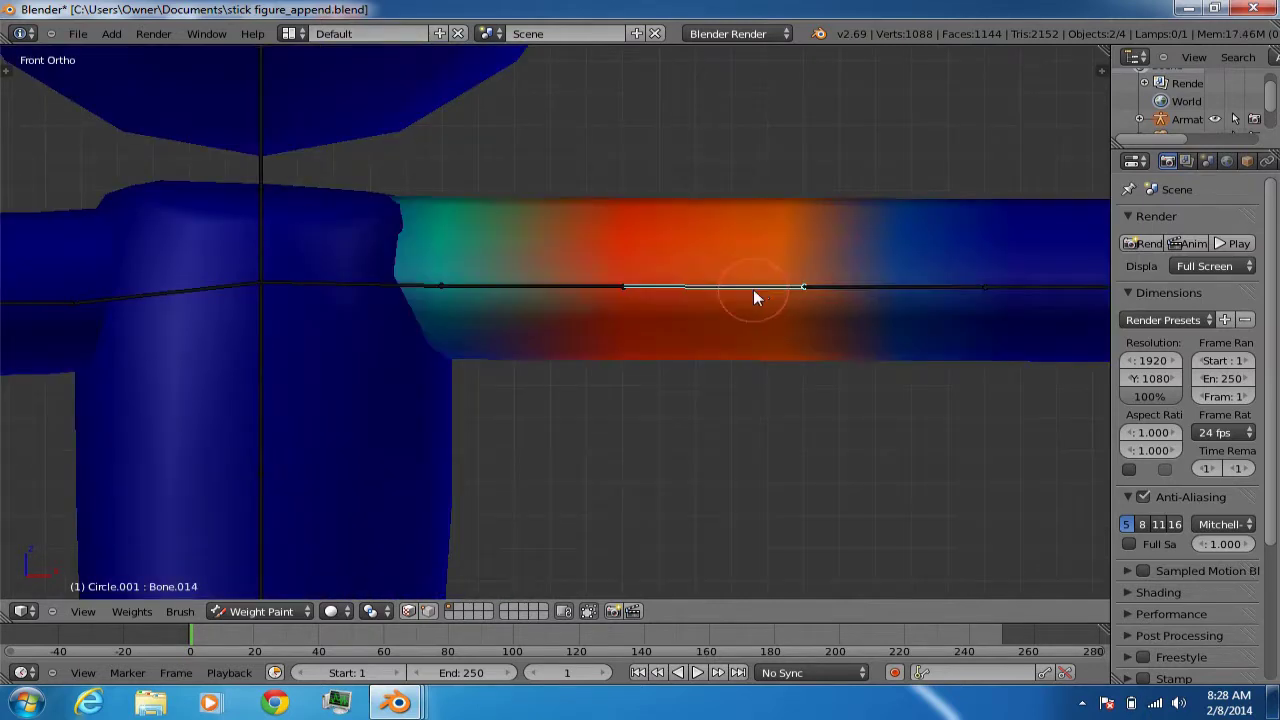
scroll(826, 286, down, 3)
right_click(880, 300)
mouse_move(903, 289)
mouse_down()
mouse_move(866, 298)
mouse_move(884, 315)
mouse_move(865, 319)
mouse_up()
scroll(477, 217, down, 3)
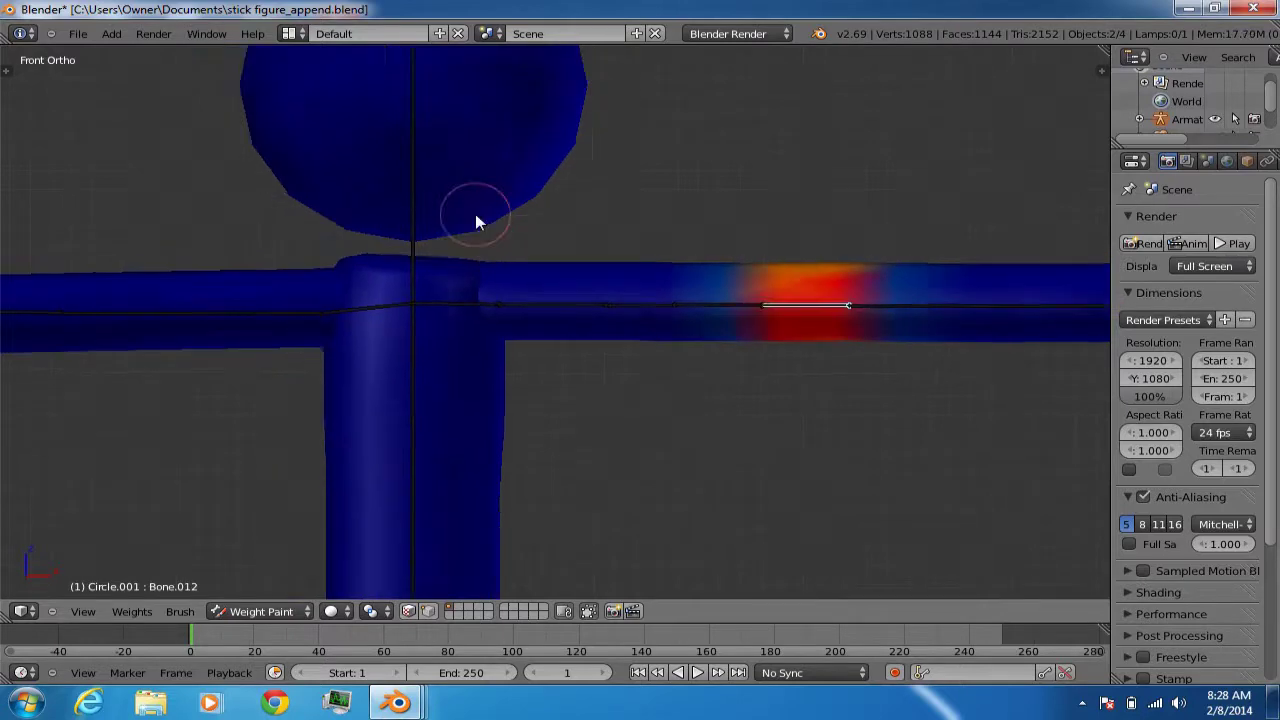
right_click(866, 308)
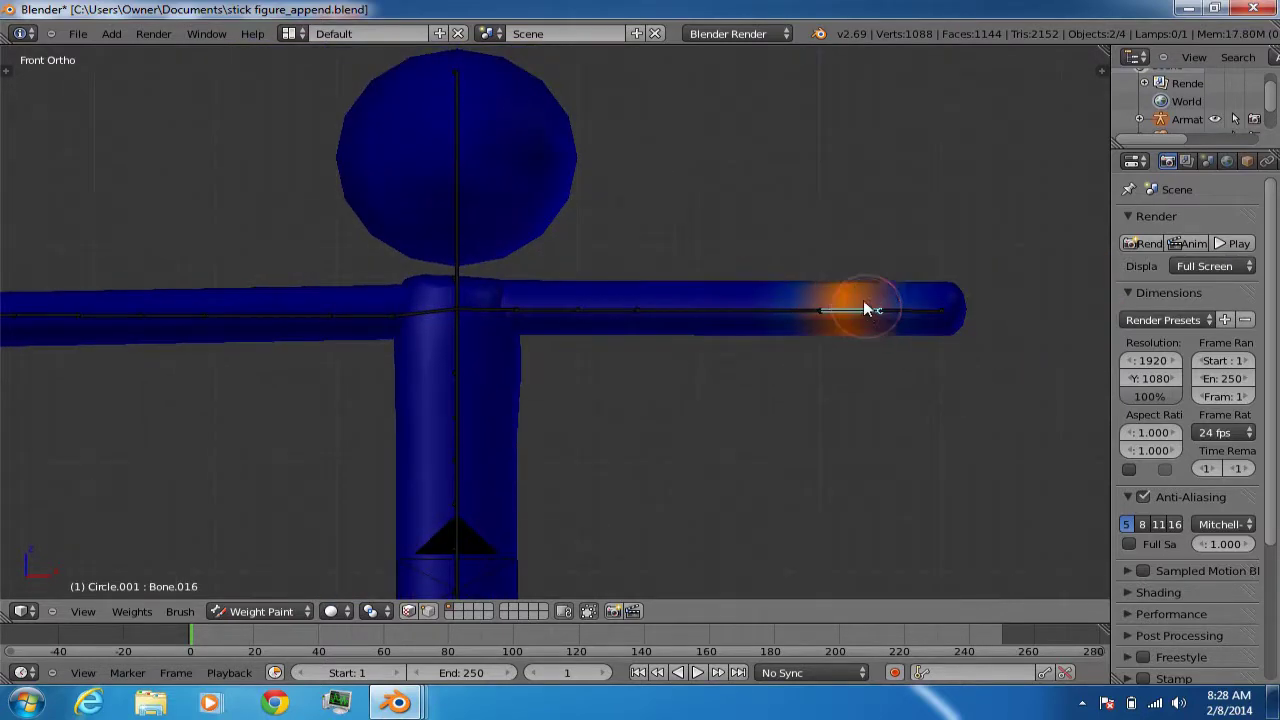
mouse_move(838, 300)
mouse_down()
mouse_move(862, 305)
mouse_move(855, 314)
mouse_up()
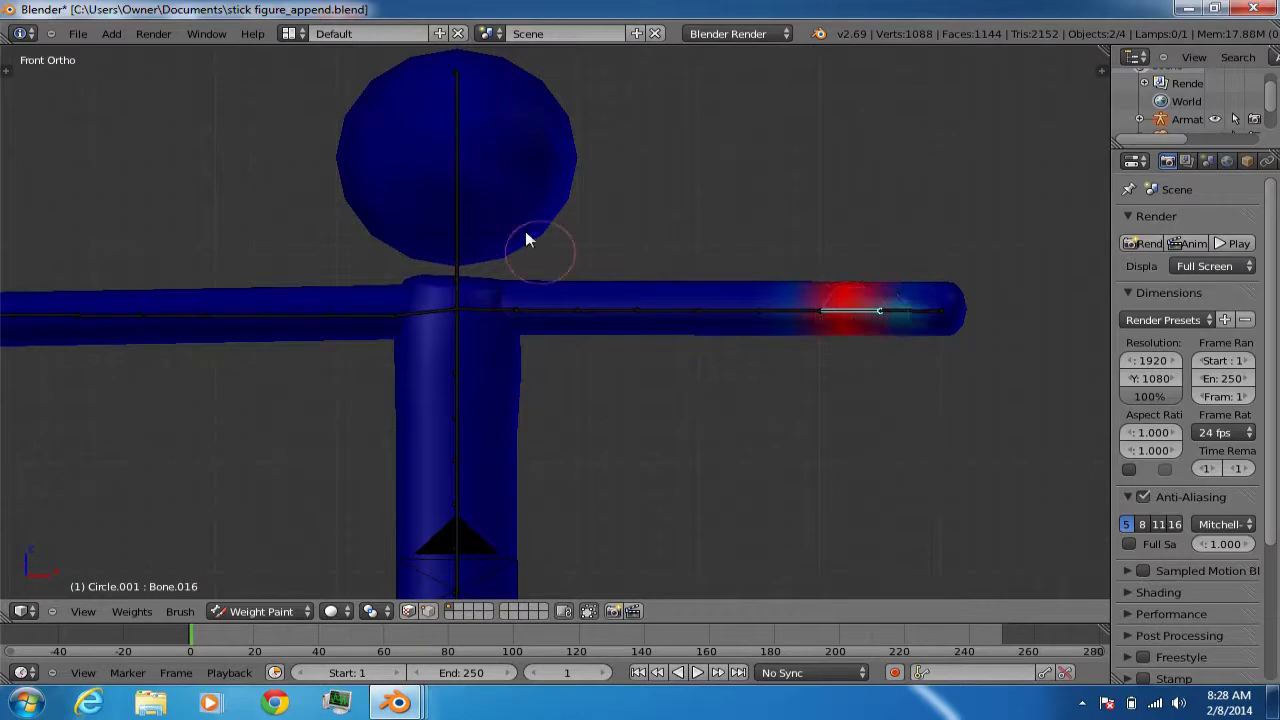
right_click(486, 310)
drag(486, 308, 498, 310)
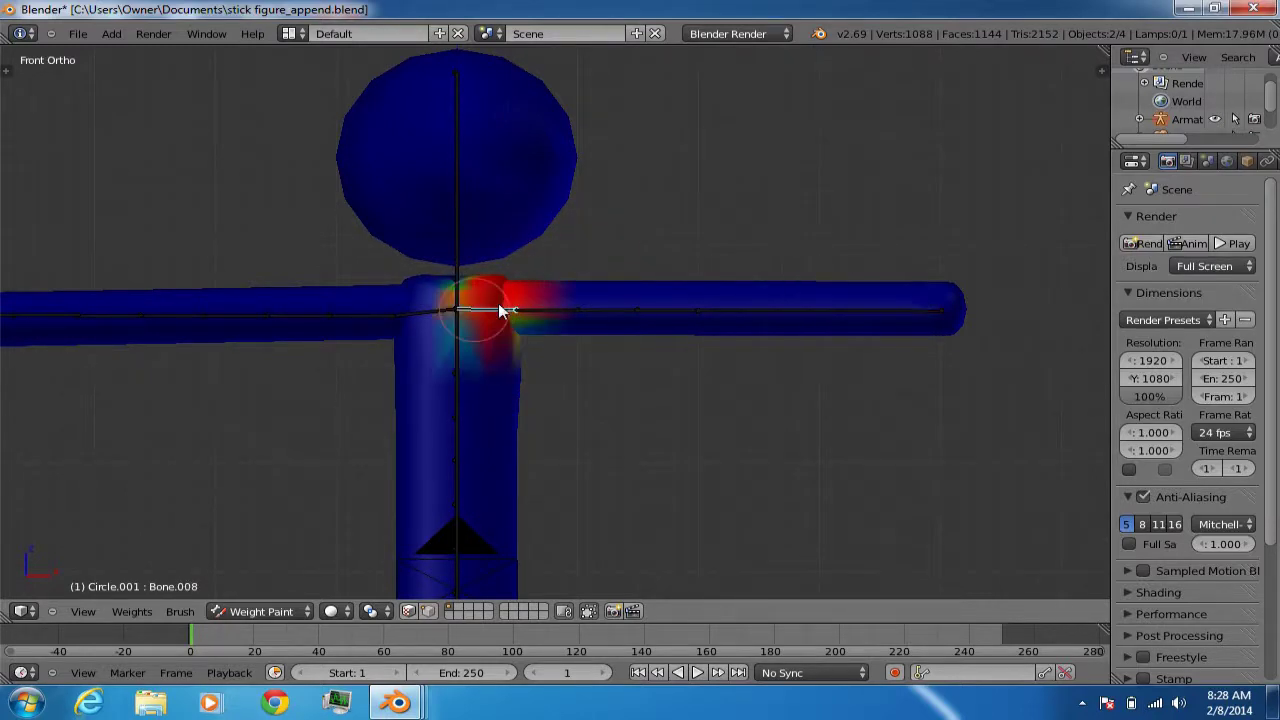
Pan up to the head and make head bone Bone.011 active so its weight shows red
scroll(446, 362, up, 1)
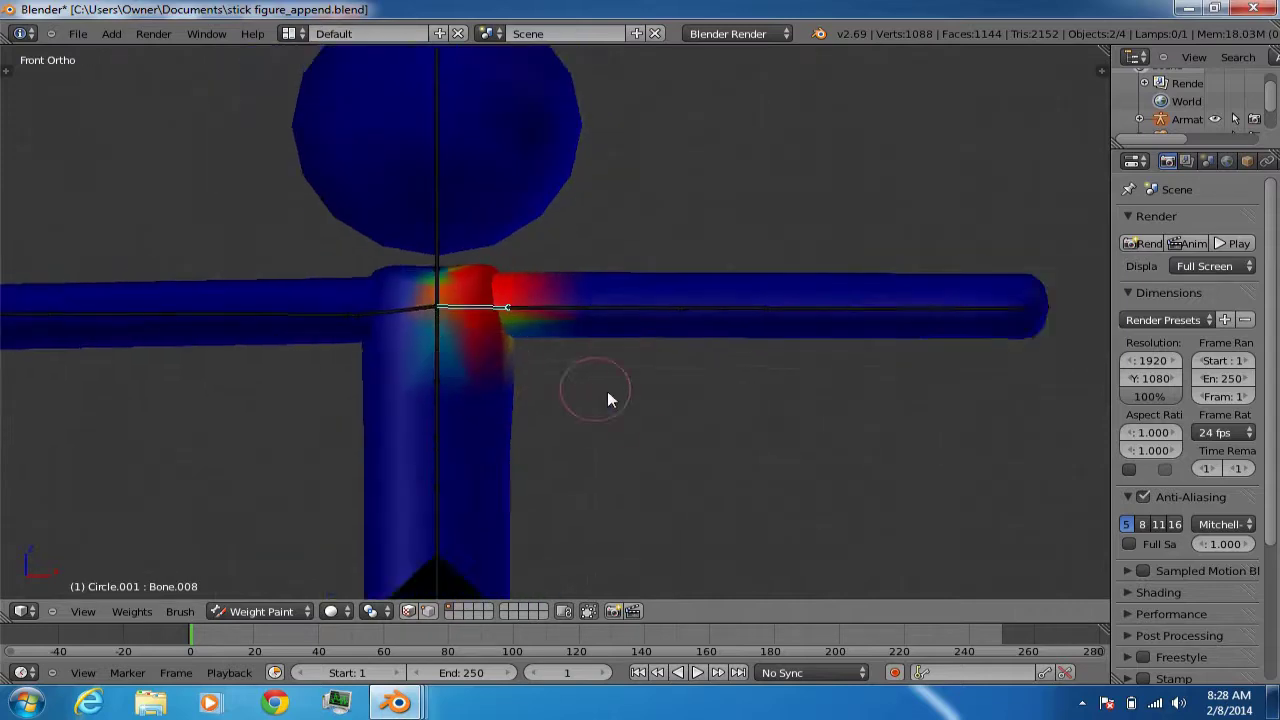
shift+middle_drag(624, 394, 729, 500)
scroll(729, 500, up, 4)
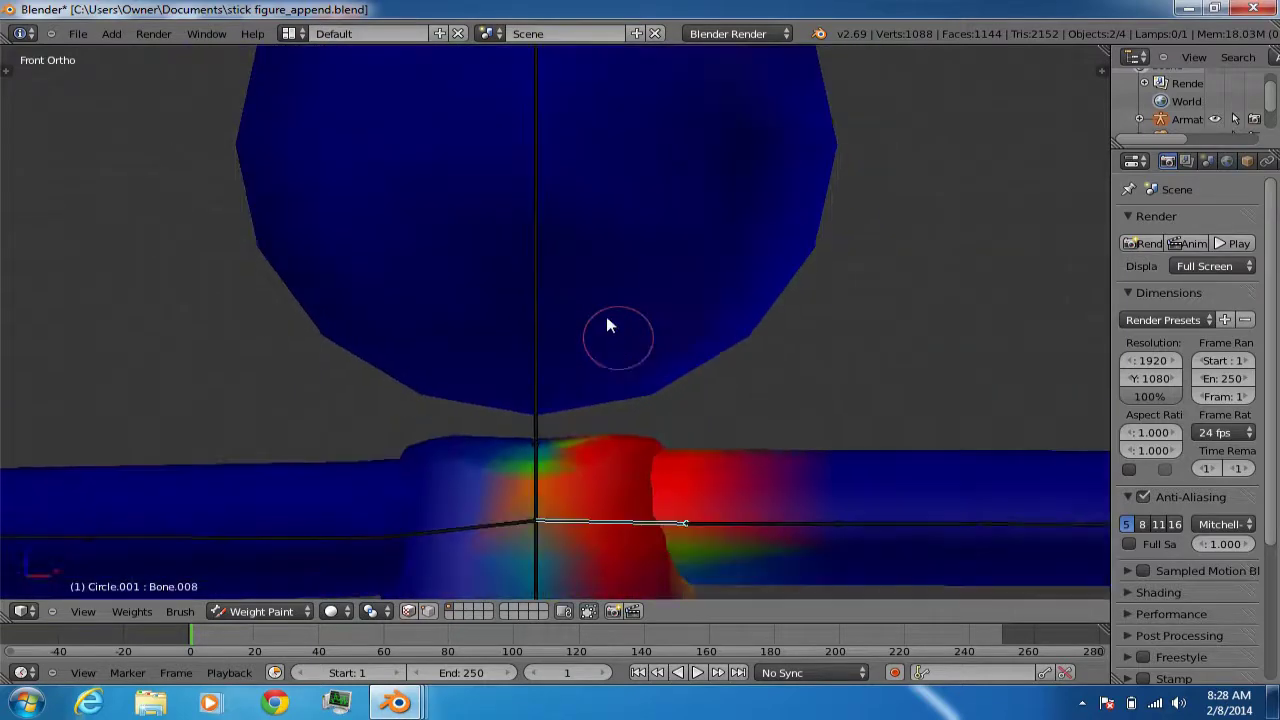
right_click(539, 249)
scroll(539, 257, down, 4)
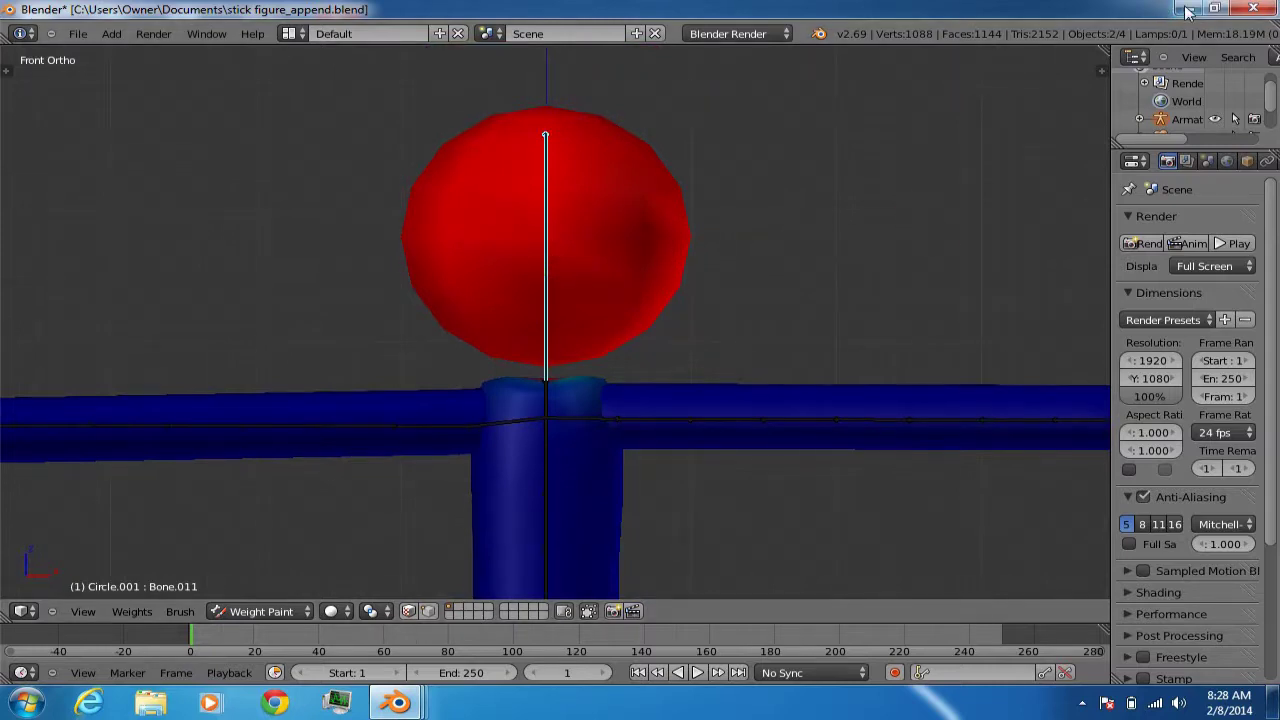
click(261, 611)
Return to Object Mode, open RMB_in_Blender.blend and play the cube animation with Alt+A
click(268, 591)
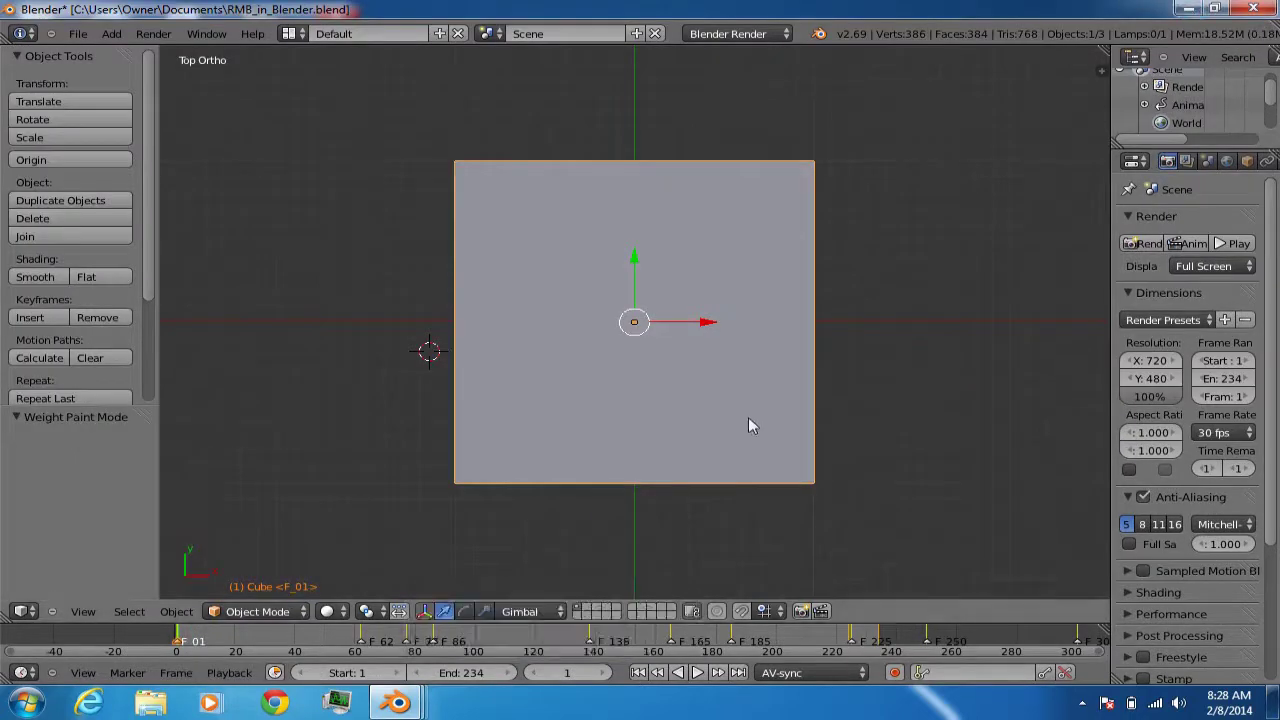
scroll(753, 410, down, 3)
scroll(752, 400, up, 2)
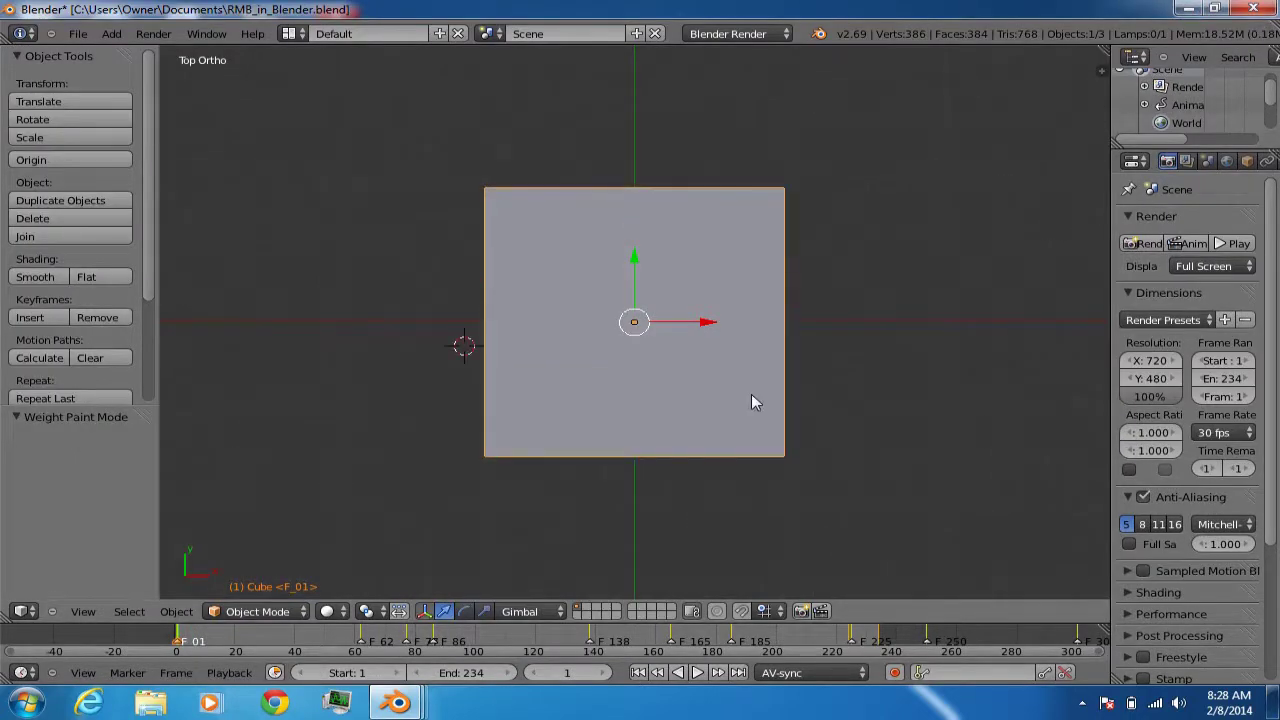
click(292, 34)
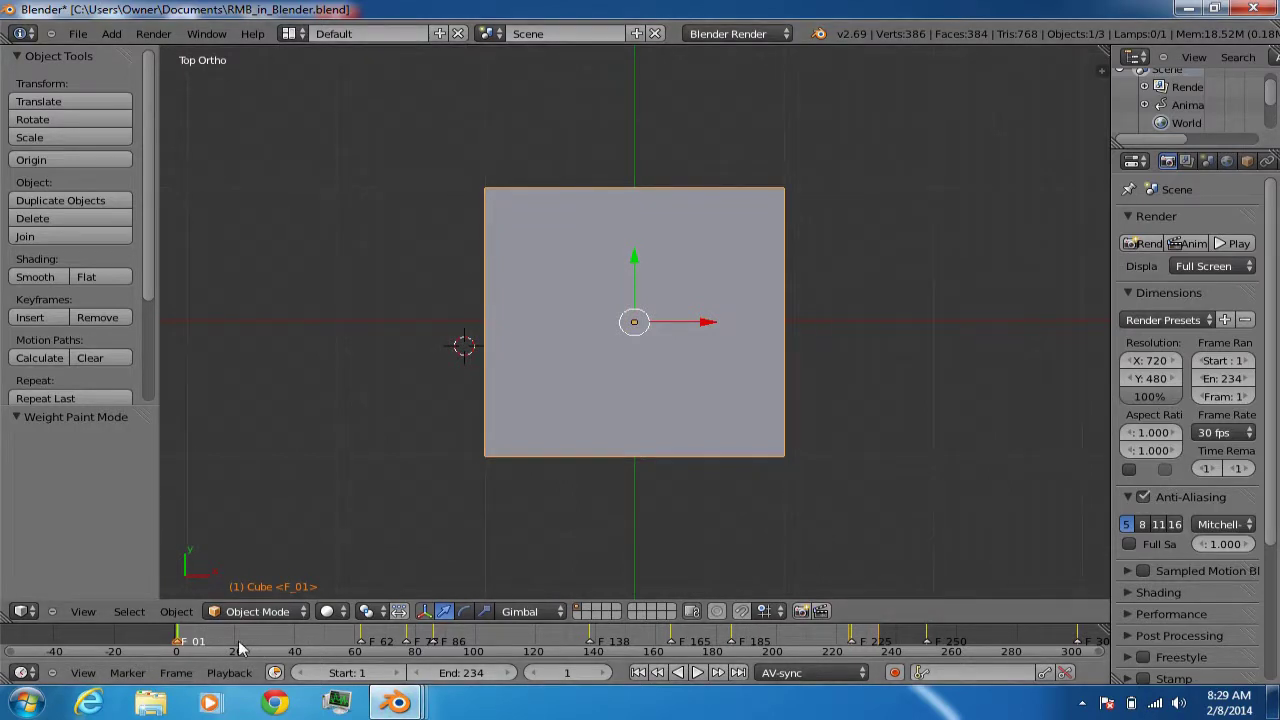
key(alt+a)
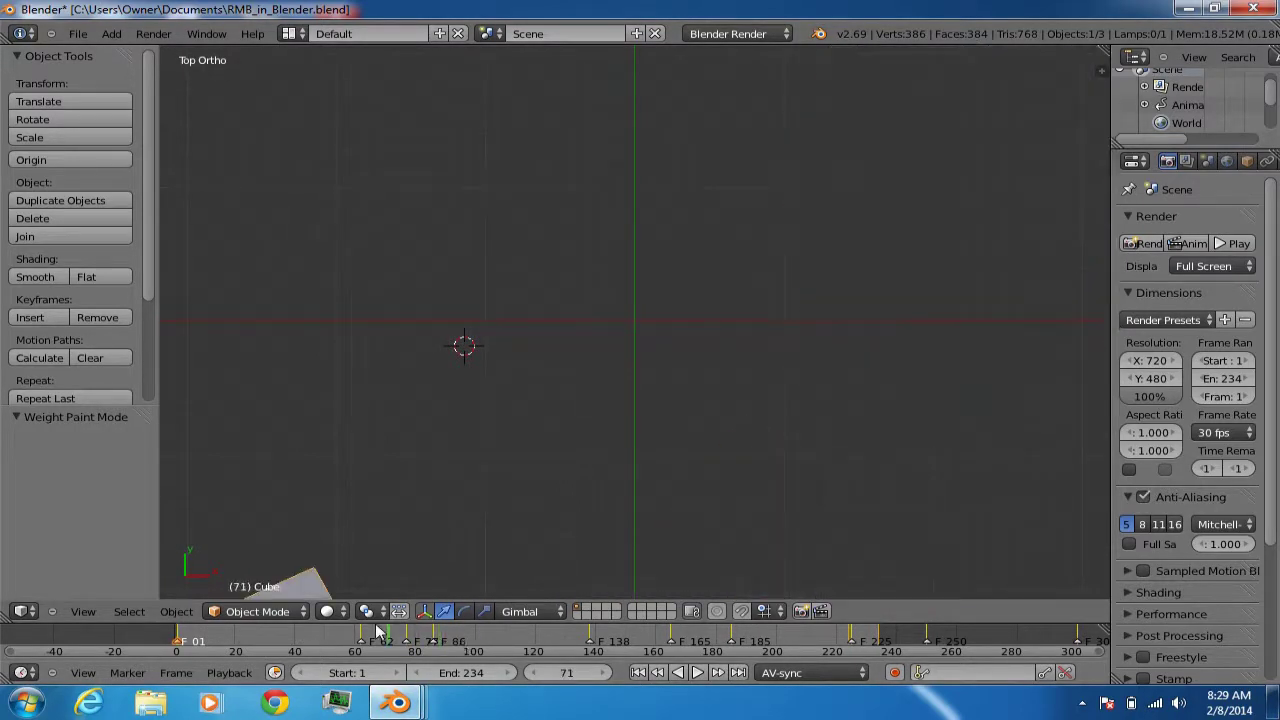
mouse_move(388, 651)
mouse_down()
mouse_move(281, 640)
mouse_move(394, 642)
mouse_move(358, 648)
mouse_up()
Select the timeline markers F 62, F 73, F 86, F 138, F 165 and F 185 in turn
right_click(362, 645)
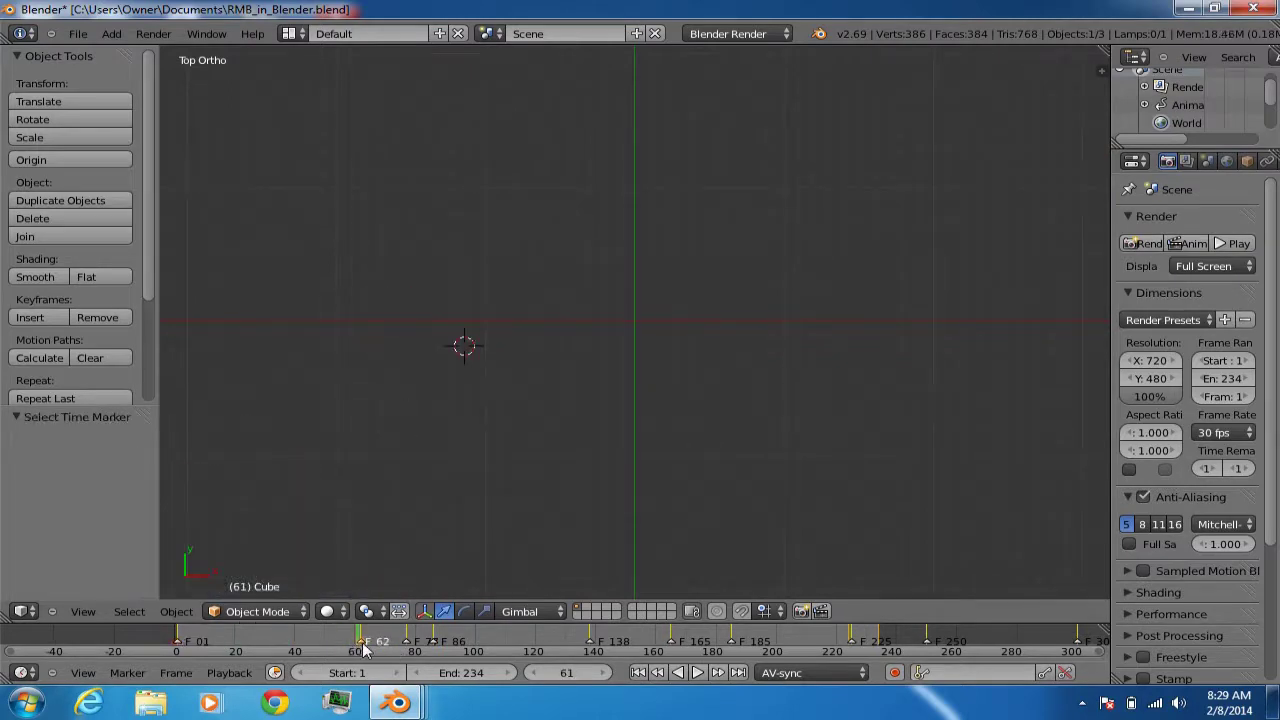
right_click(408, 645)
right_click(434, 645)
right_click(595, 646)
right_click(673, 646)
right_click(735, 645)
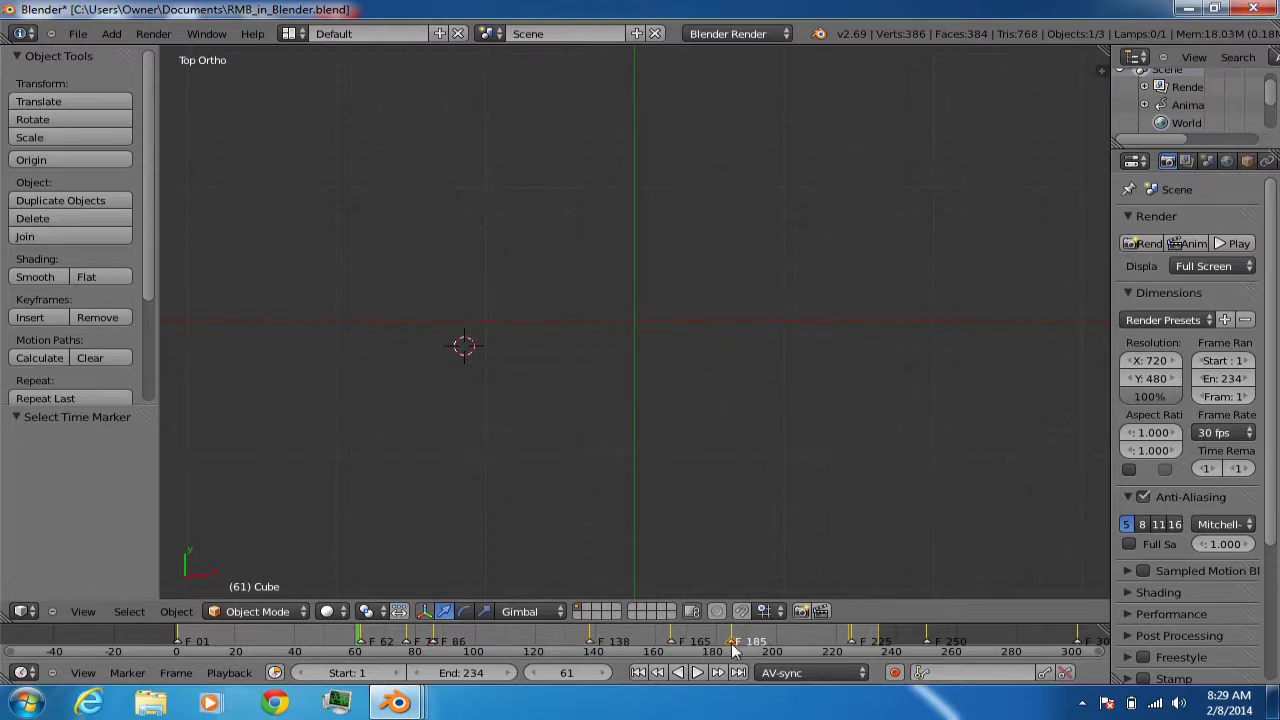
right_click(590, 645)
right_click(674, 647)
Set the current frame to 105, then grab the F 138 marker and leave it in place
key(Up)
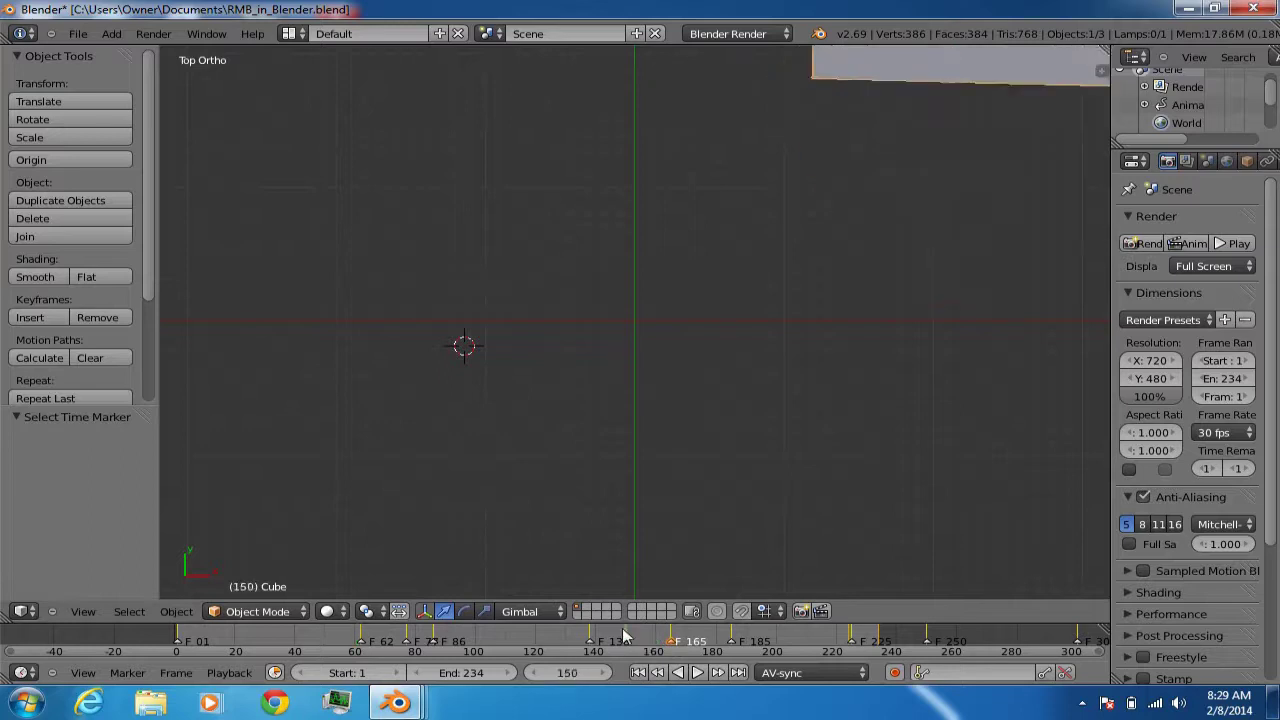
right_click(590, 645)
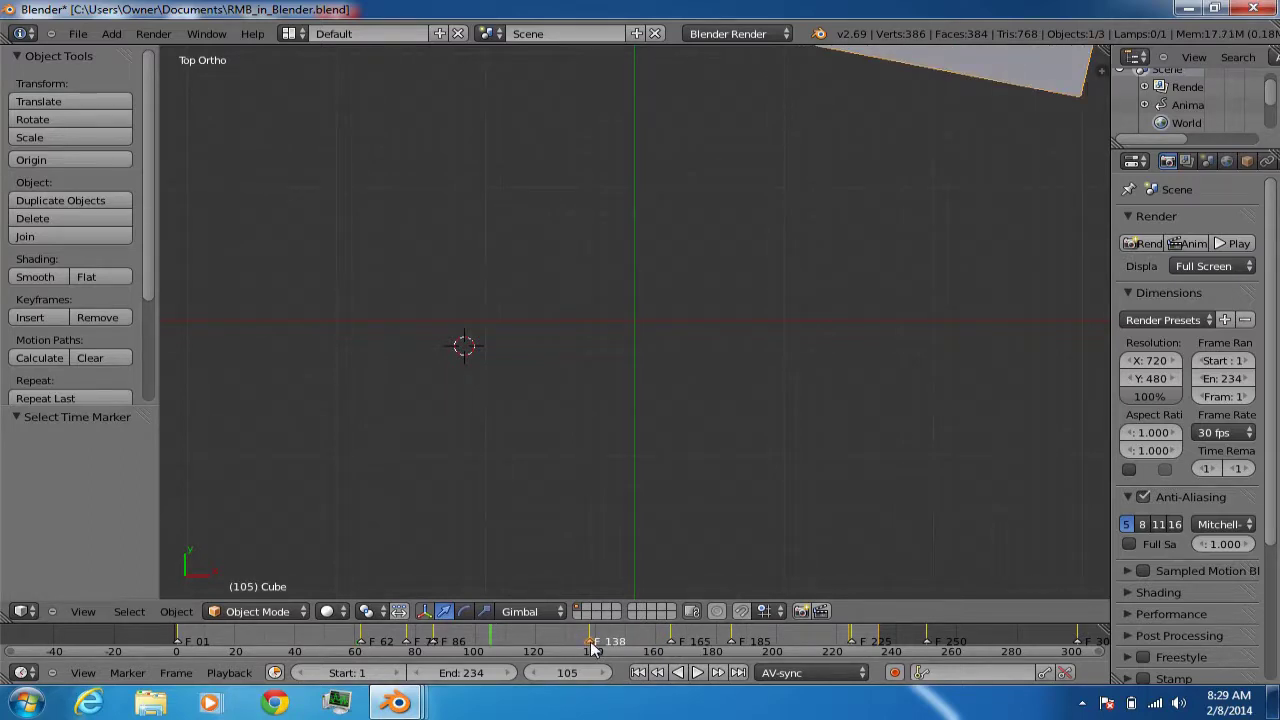
key(g)
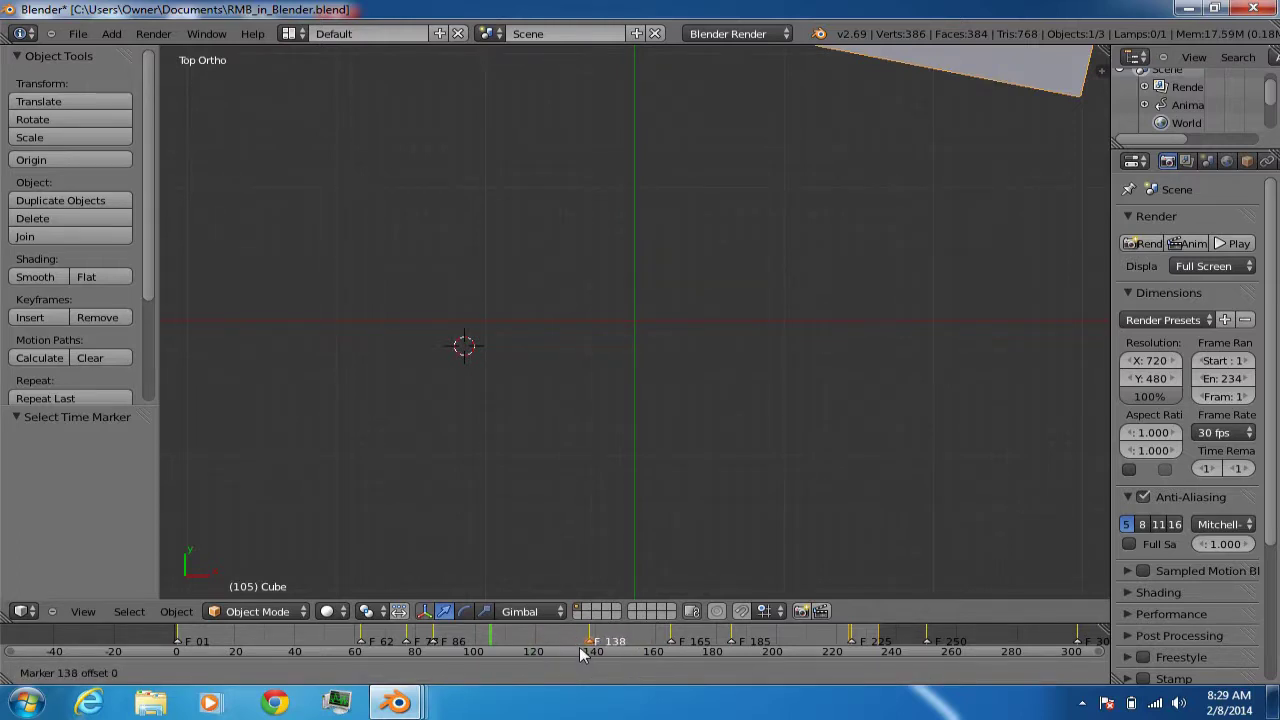
click(583, 653)
Add a new F 117 marker at frame 117 and confirm its position
mouse_move(503, 640)
mouse_down()
mouse_move(530, 645)
mouse_move(517, 640)
mouse_up()
key(m)
right_click(530, 645)
key(g)
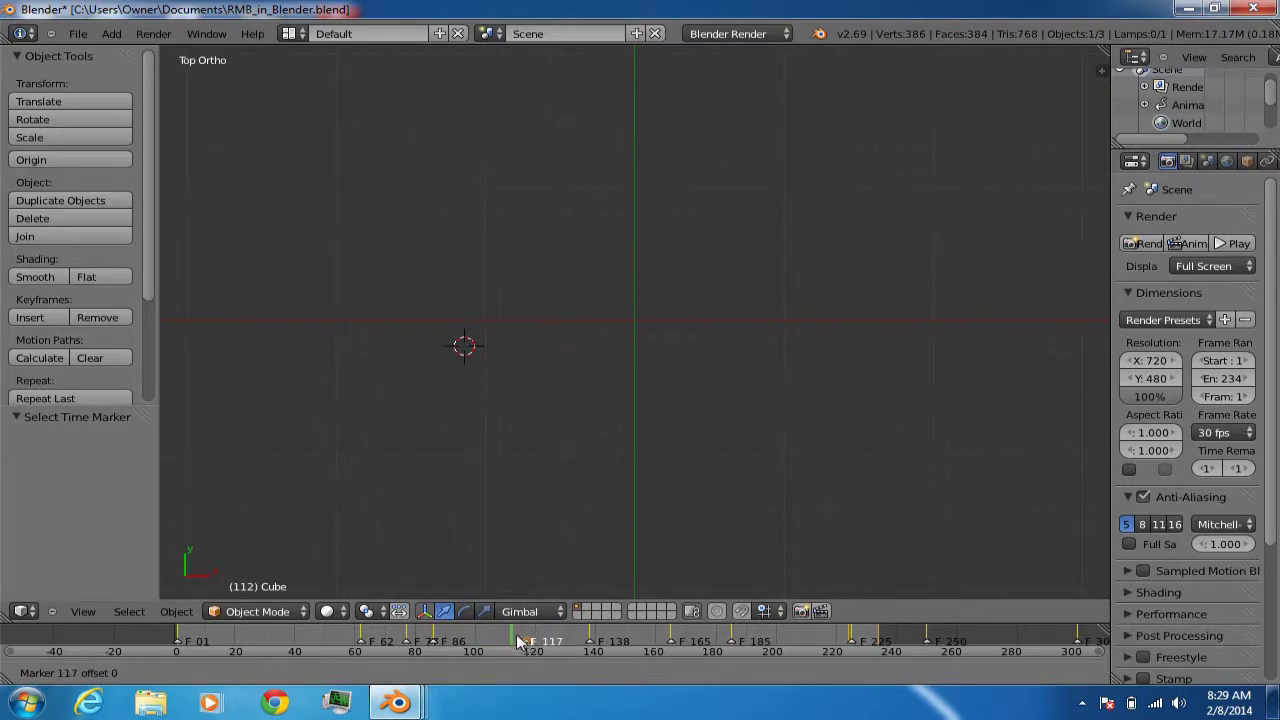
click(520, 642)
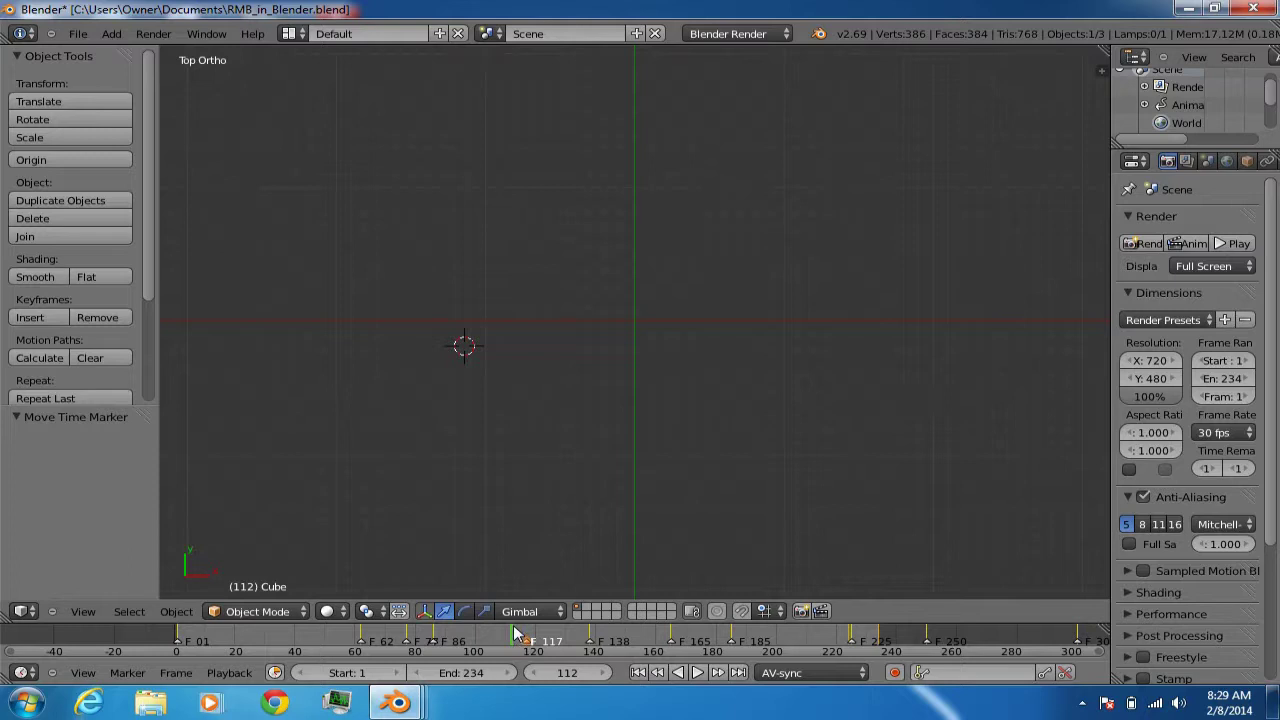
Scrub and play the animation between frames 93 and 122, ending on frame 138
click(541, 642)
click(457, 642)
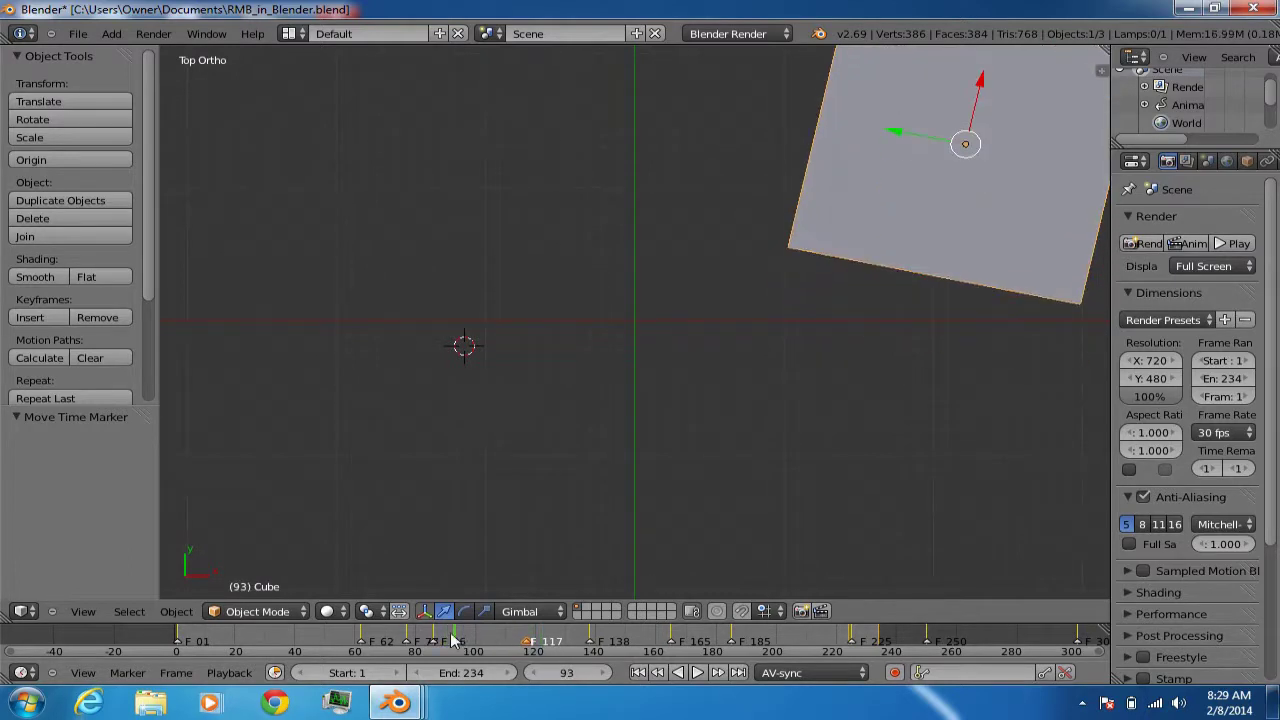
drag(457, 642, 515, 634)
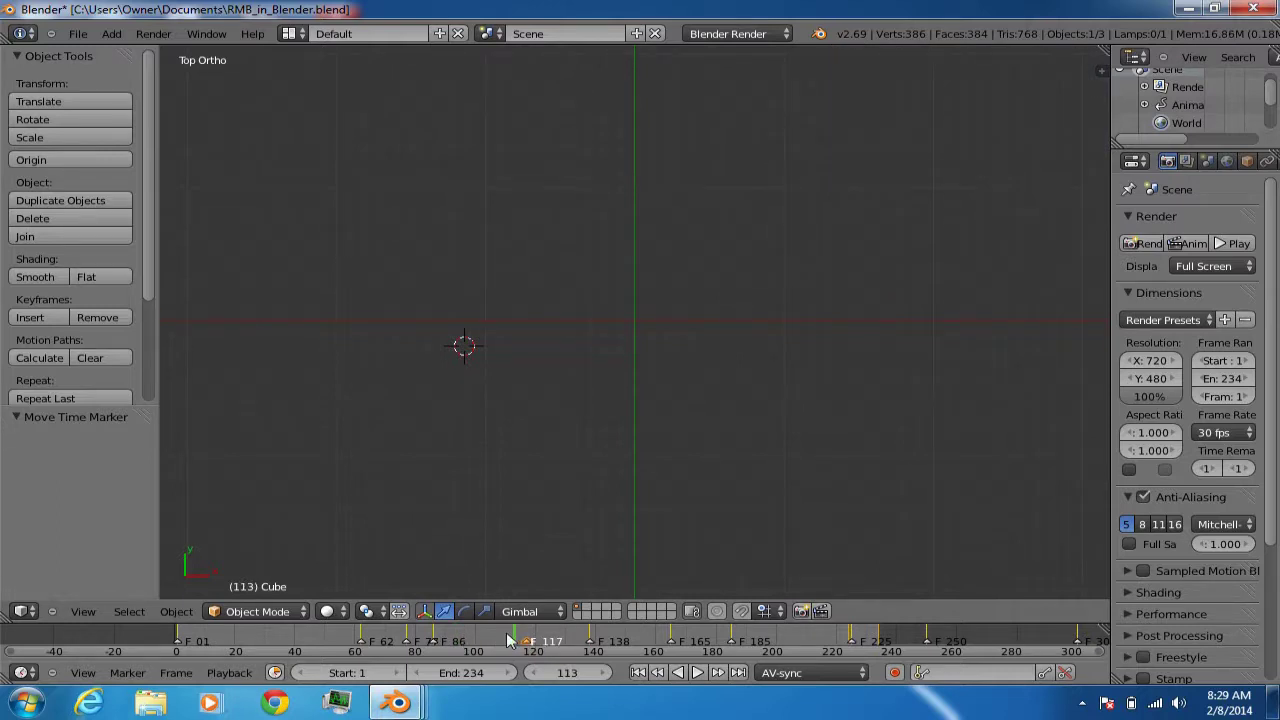
key(Right)
key(Right)
key(Right)
key(Right)
key(Right)
drag(478, 638, 551, 650)
key(Left)
click(530, 638)
key(alt+a)
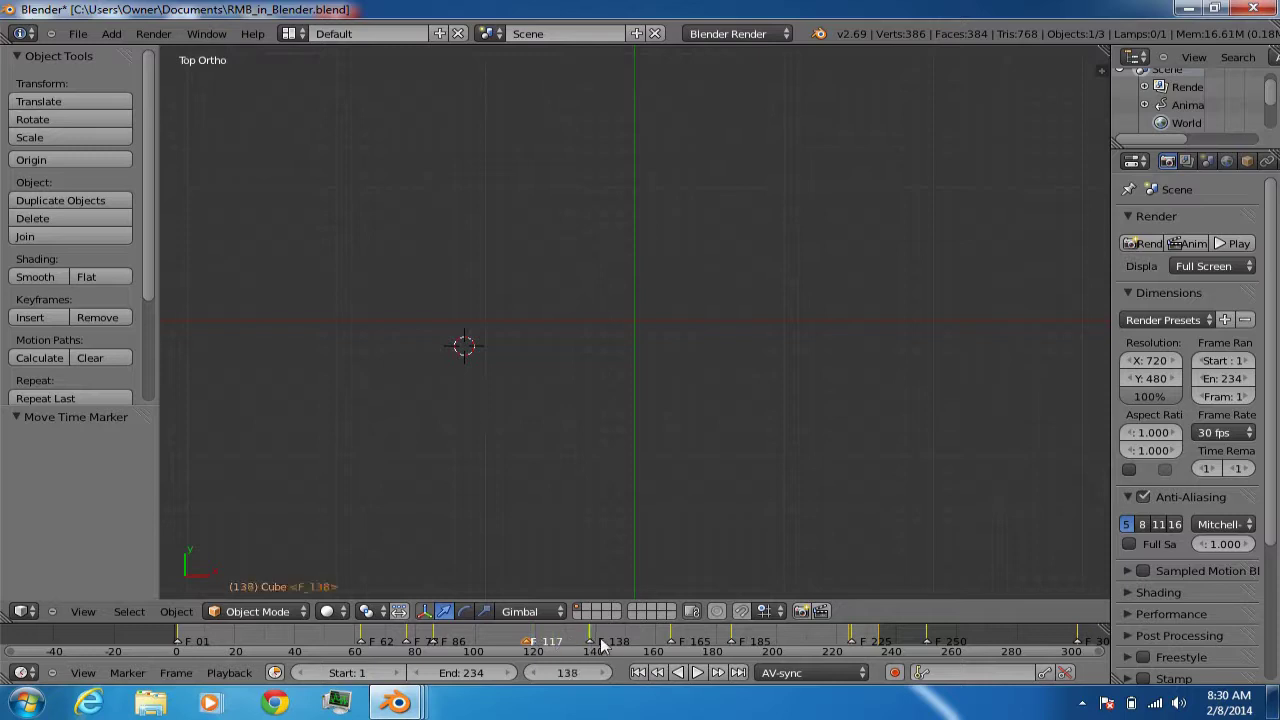
key(Escape)
drag(537, 638, 593, 643)
Select F_86, scrub between frames 106 and 144, then select F_01 and jump to frame 1
right_click(433, 646)
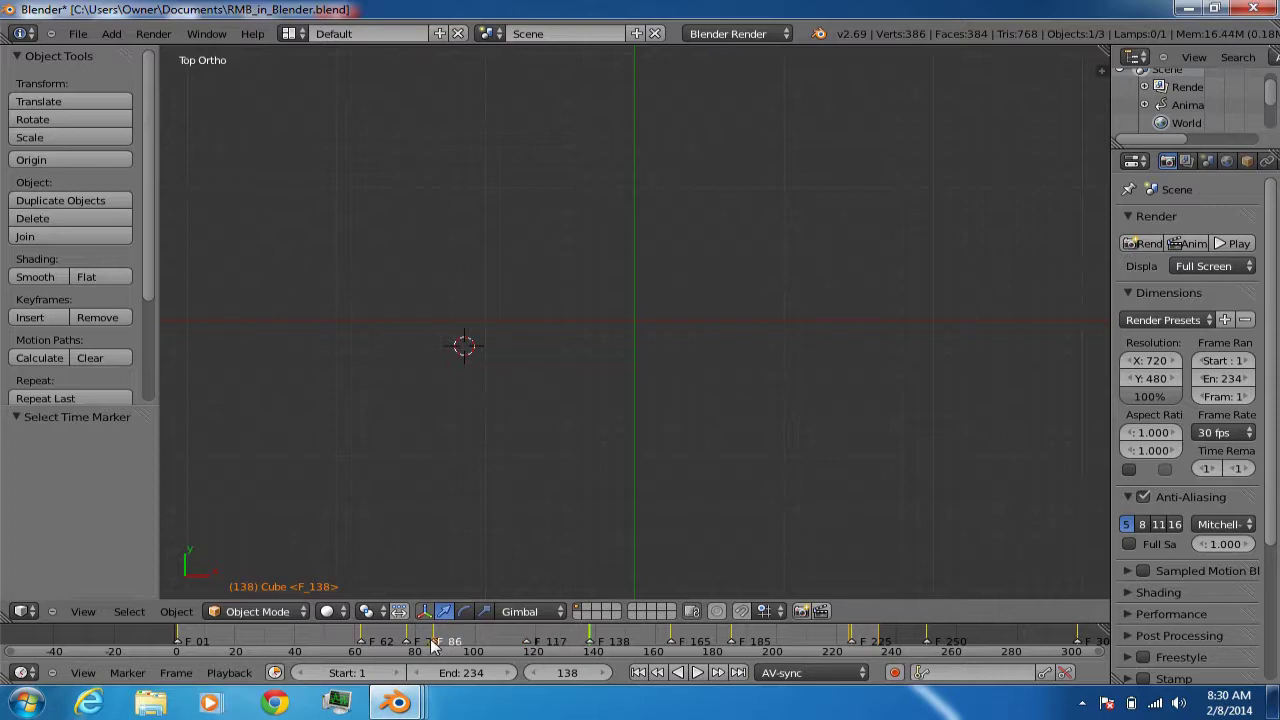
right_click(527, 639)
click(527, 639)
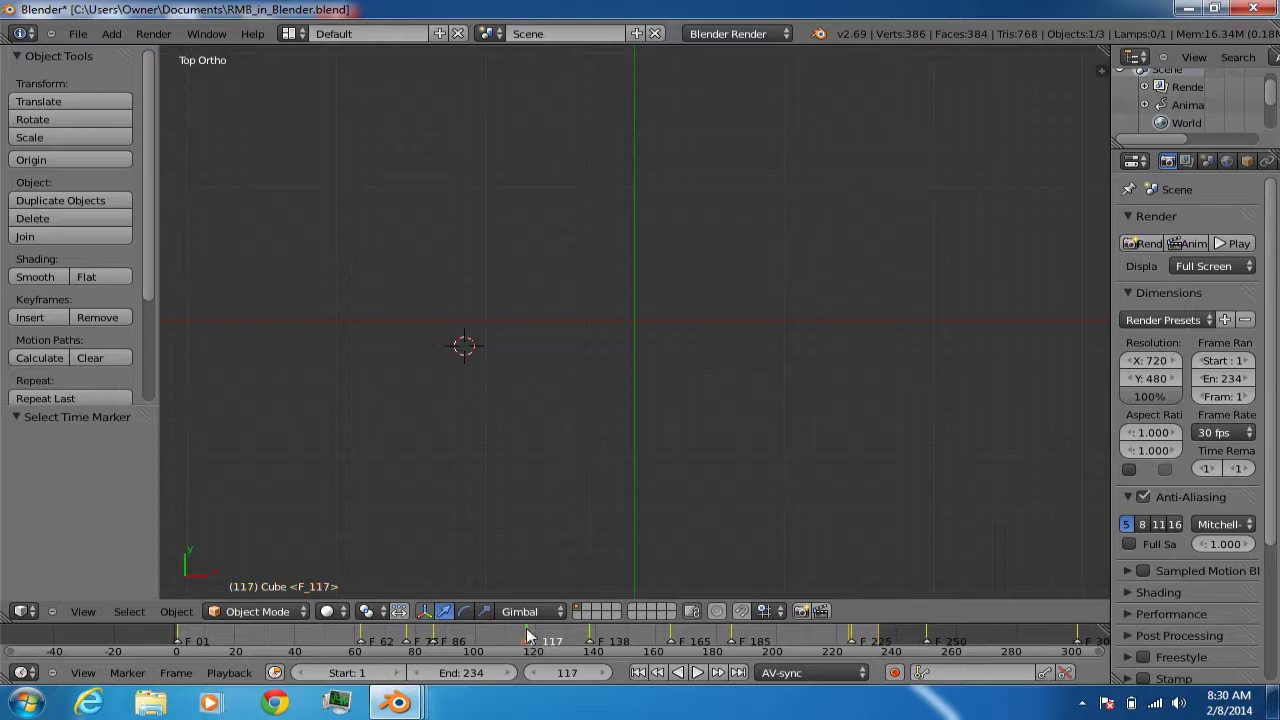
click(528, 639)
drag(535, 637, 590, 645)
click(618, 638)
drag(618, 636, 432, 638)
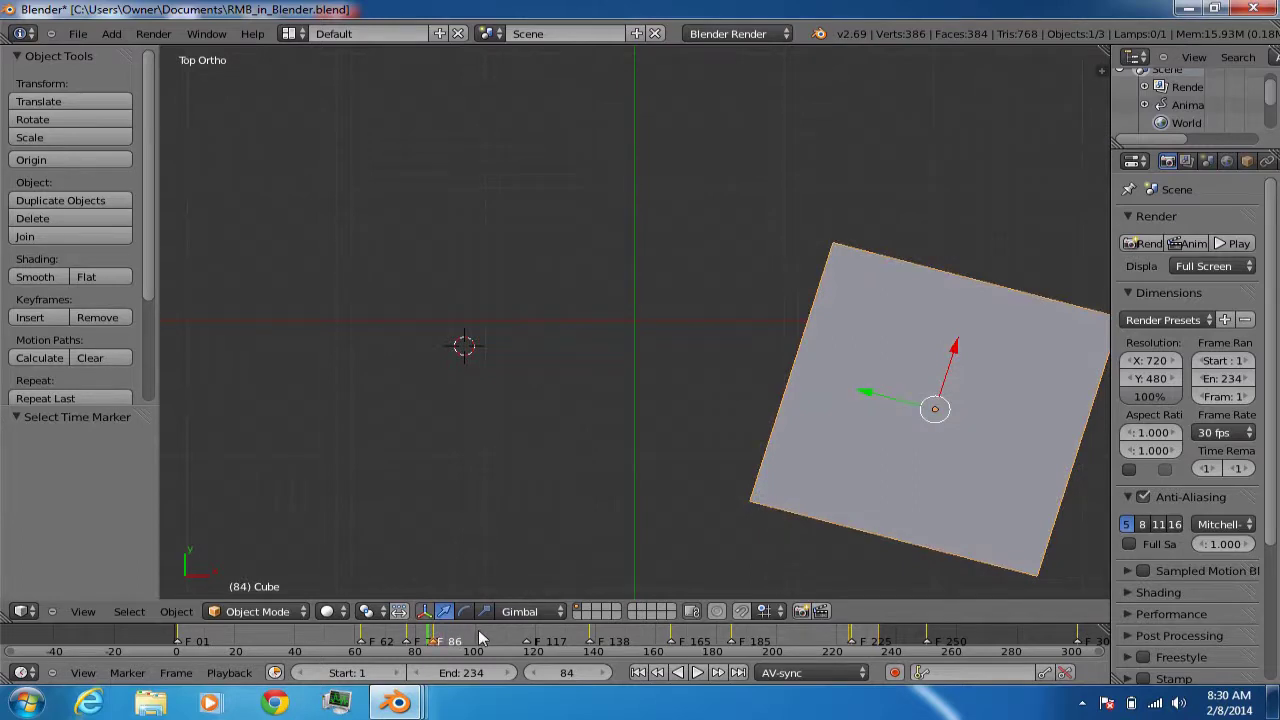
right_click(178, 642)
key(shift+Left)
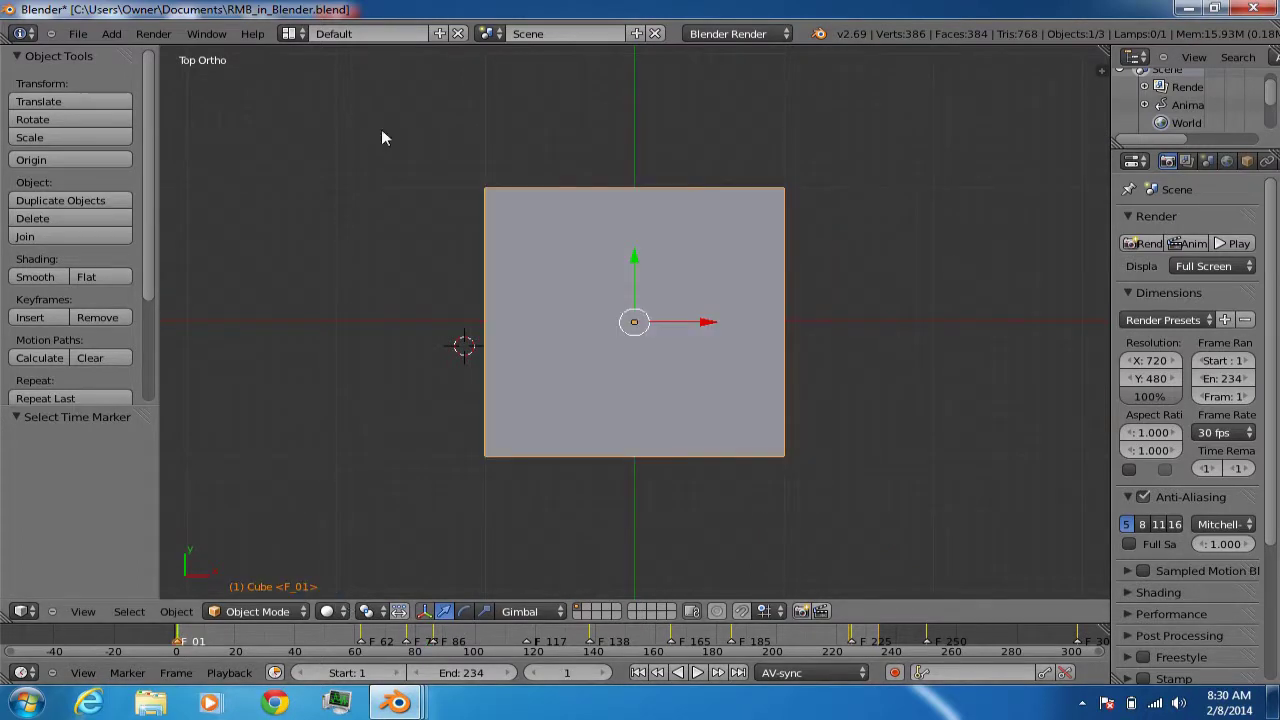
Switch to the Animation layout and scrub the cube animation around frame 114
click(302, 36)
click(318, 77)
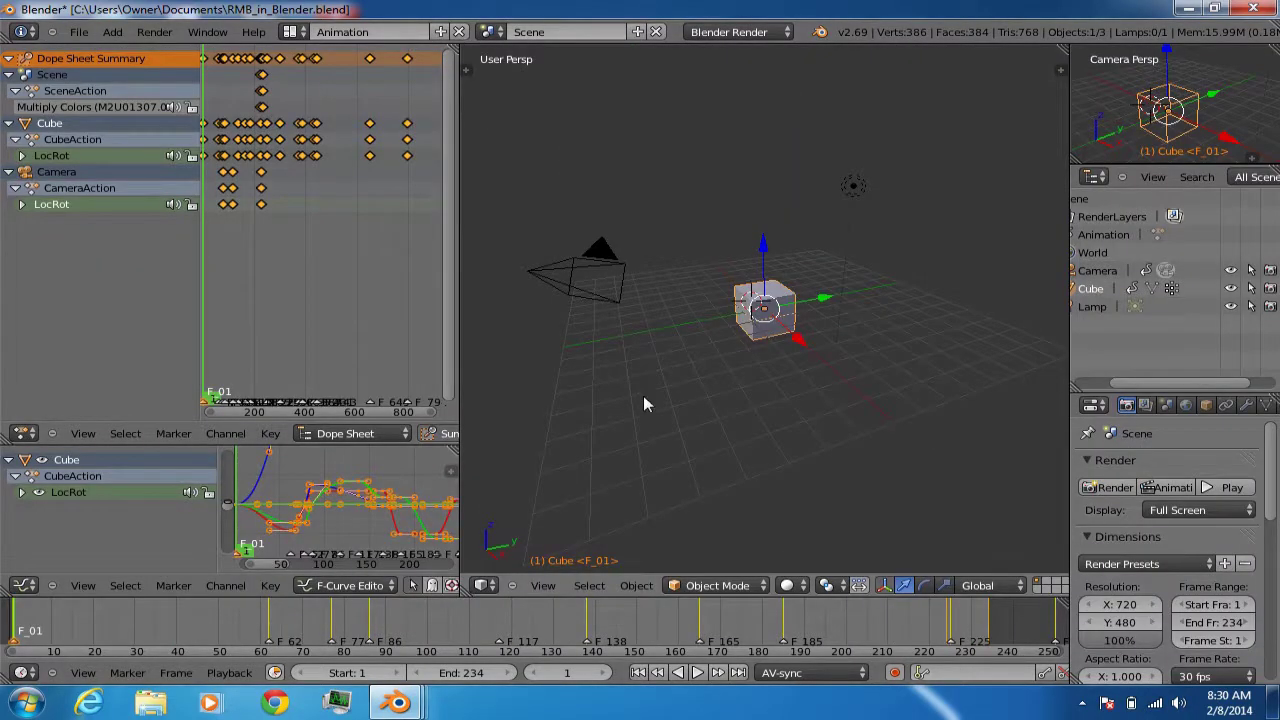
click(485, 622)
drag(446, 620, 378, 640)
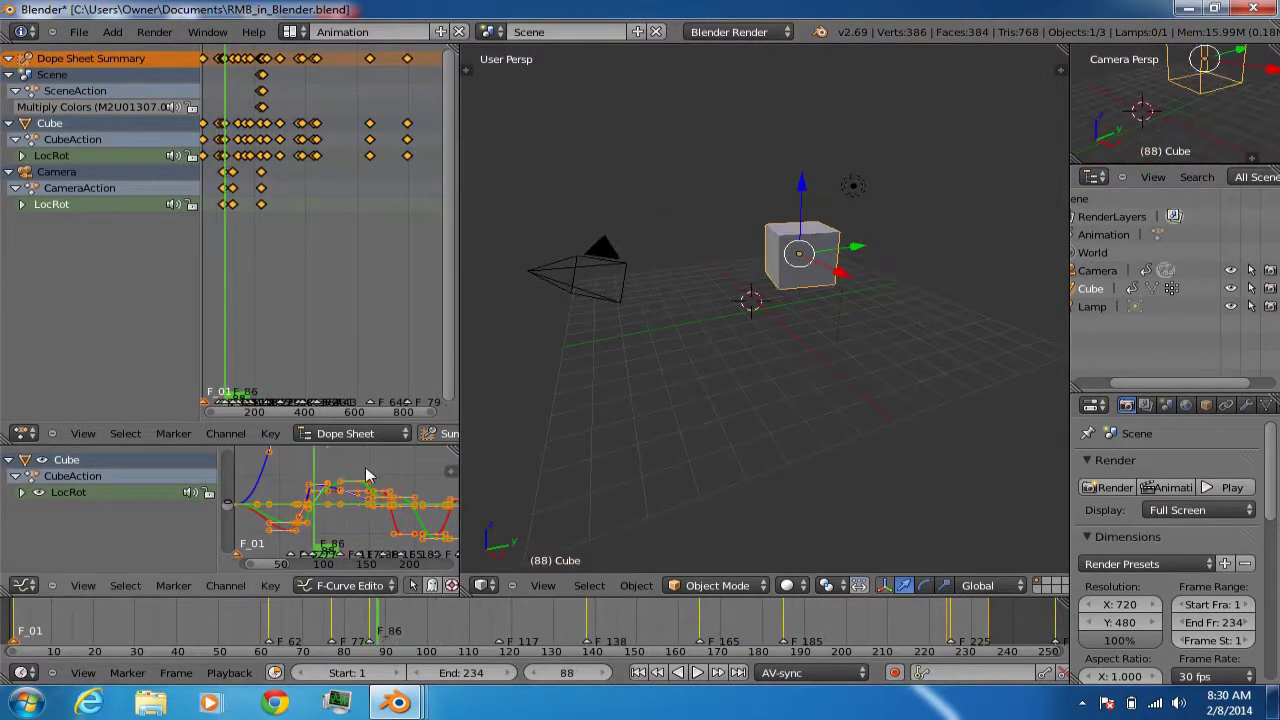
Enlarge the curve graph area, zoom in and run the cube along its path
drag(351, 441, 351, 334)
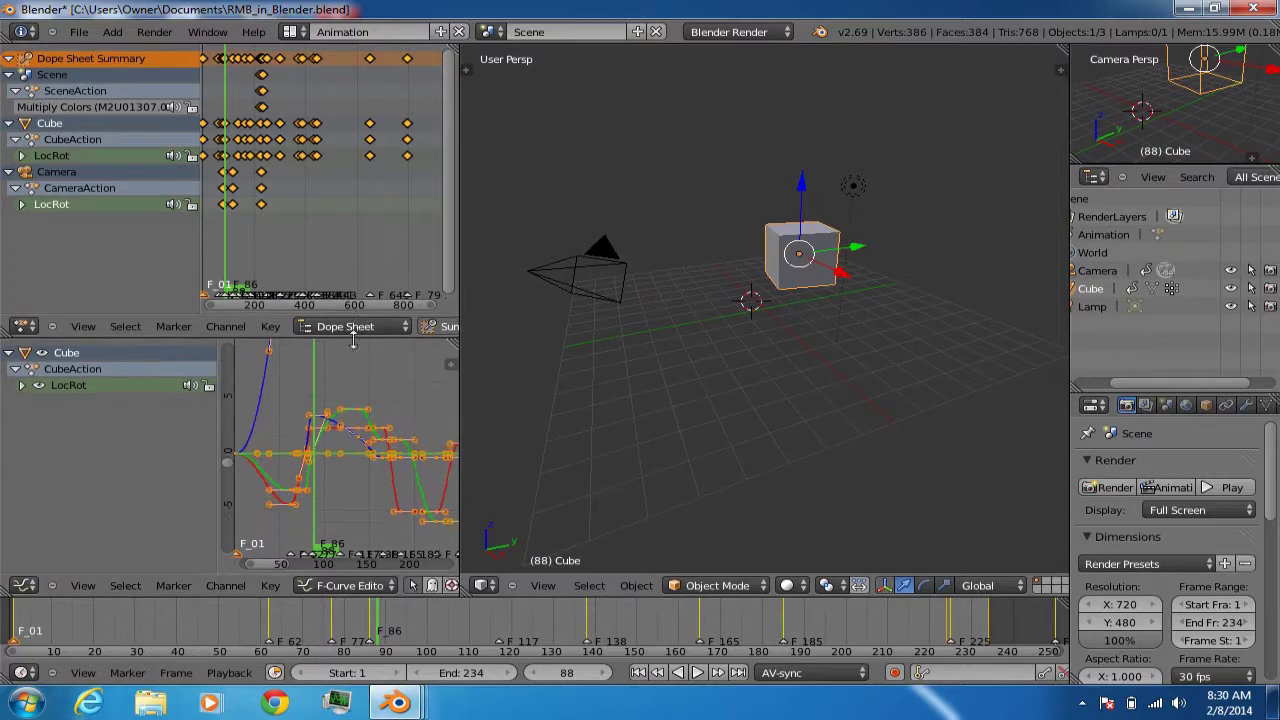
drag(459, 412, 724, 420)
scroll(565, 445, up, 4)
scroll(486, 491, up, 2)
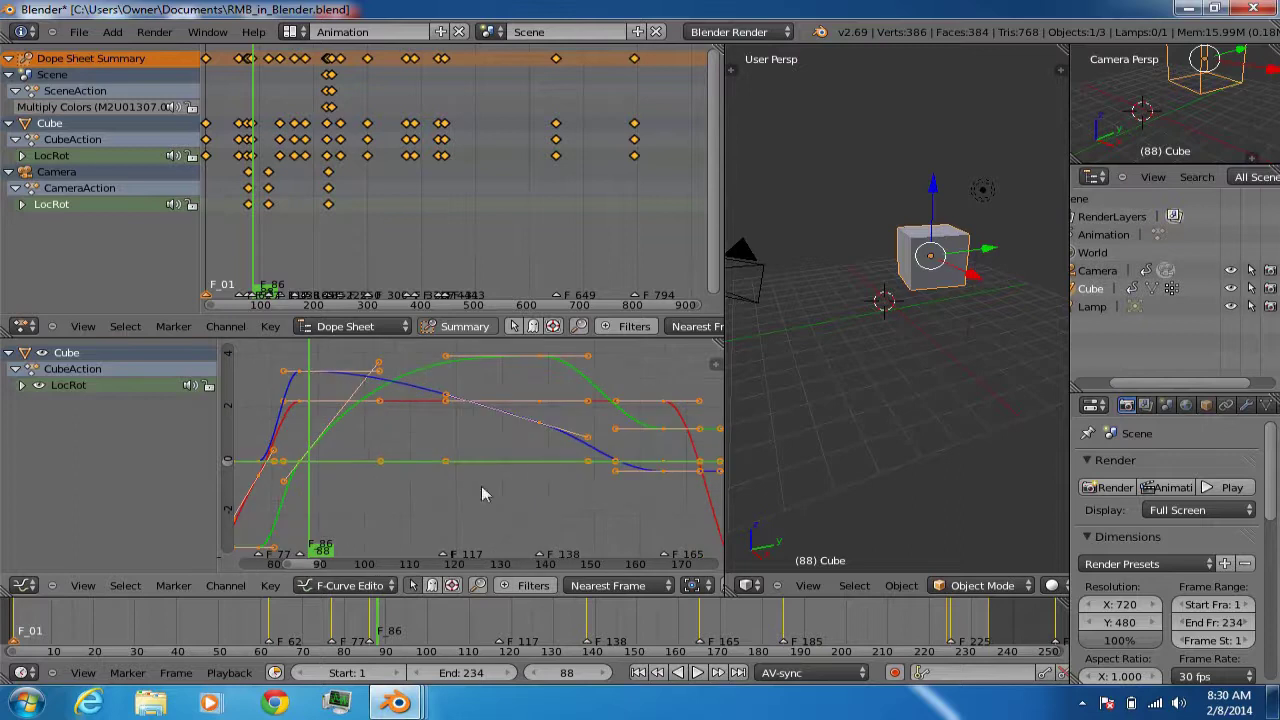
scroll(343, 428, up, 2)
drag(380, 622, 484, 606)
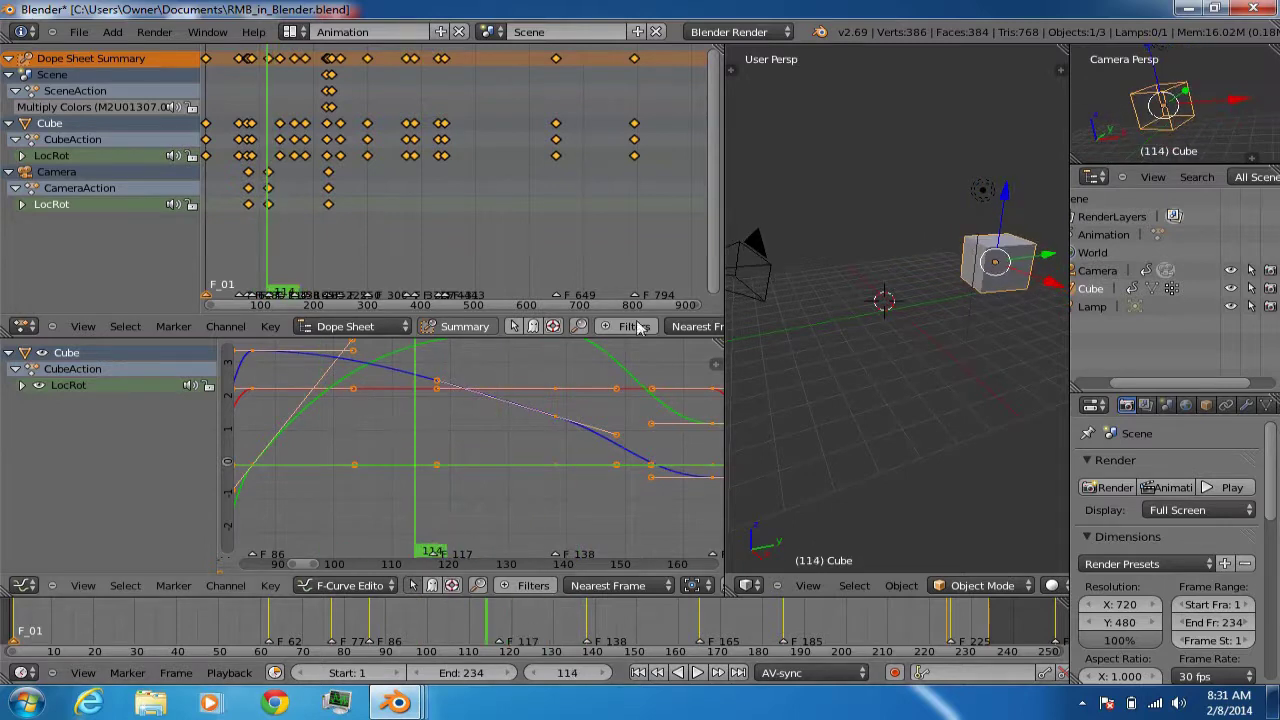
Select the camera, then the cube, cancelling the accidental move
right_click(768, 276)
scroll(457, 503, down, 3)
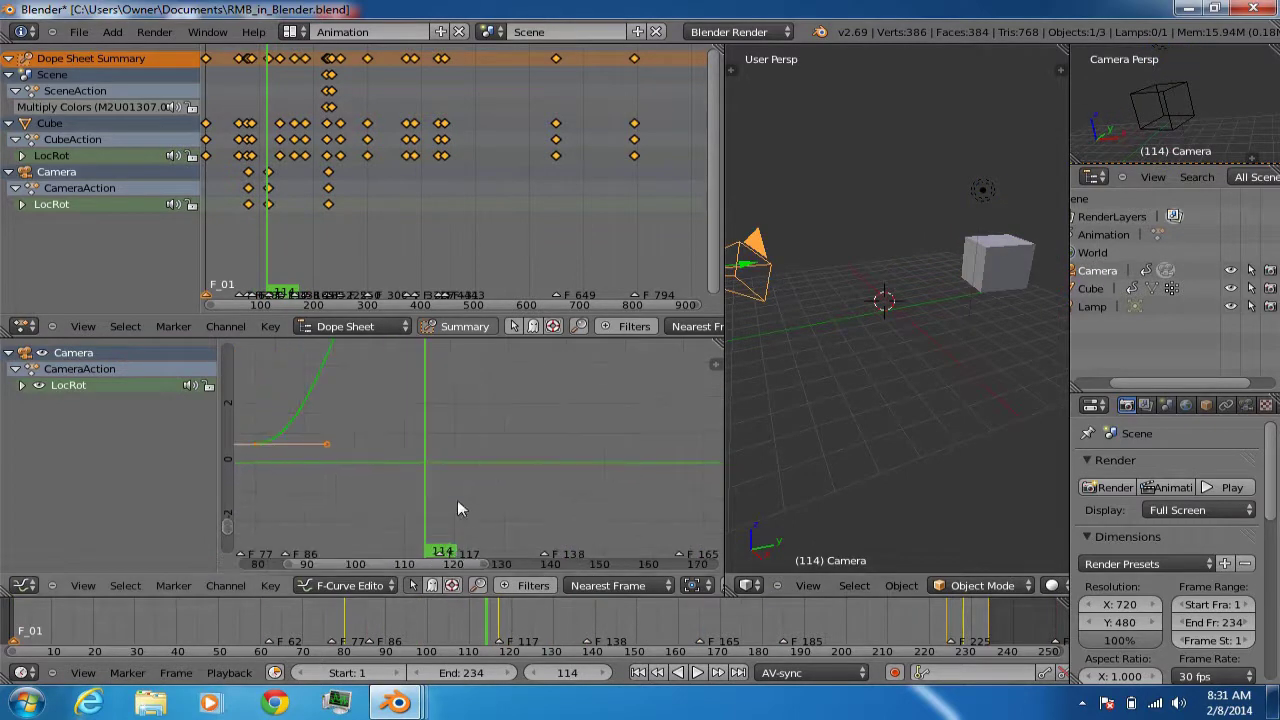
right_drag(995, 265, 845, 322)
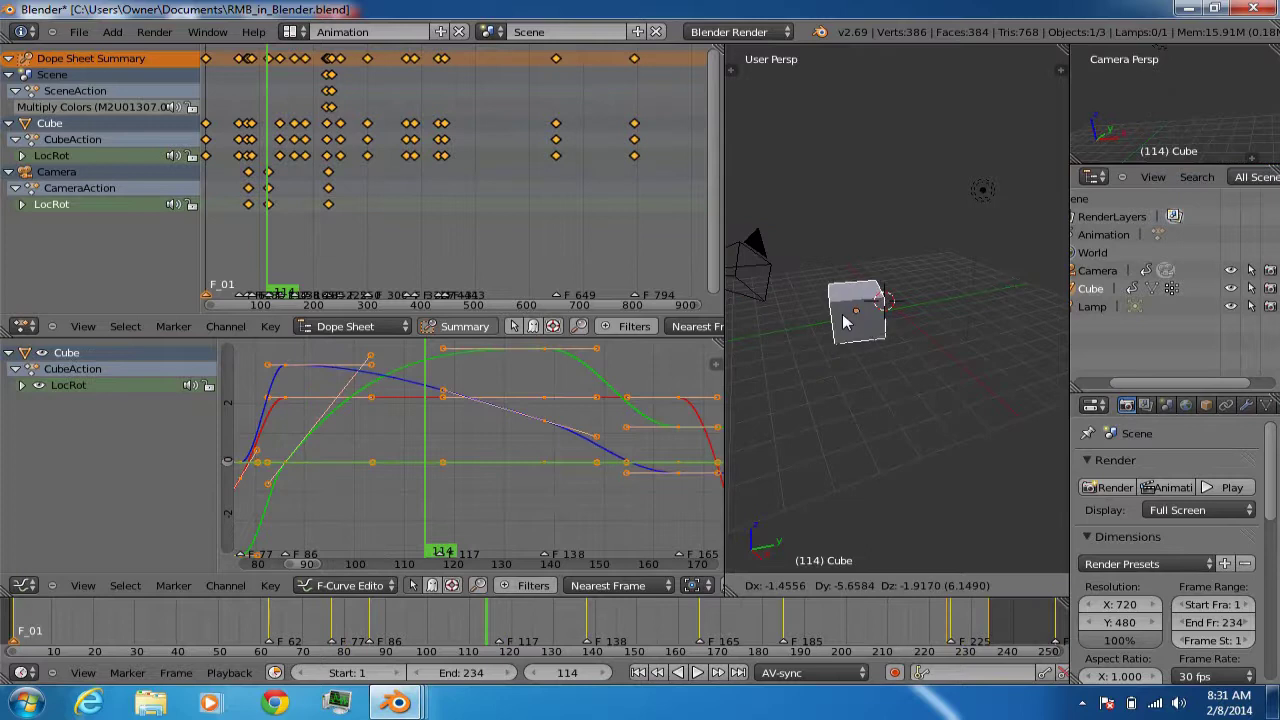
key(Escape)
Zoom the Graph Editor, select a keyframe on the red curve, then the flat red F-curve
scroll(450, 390, up, 5)
scroll(547, 505, up, 5)
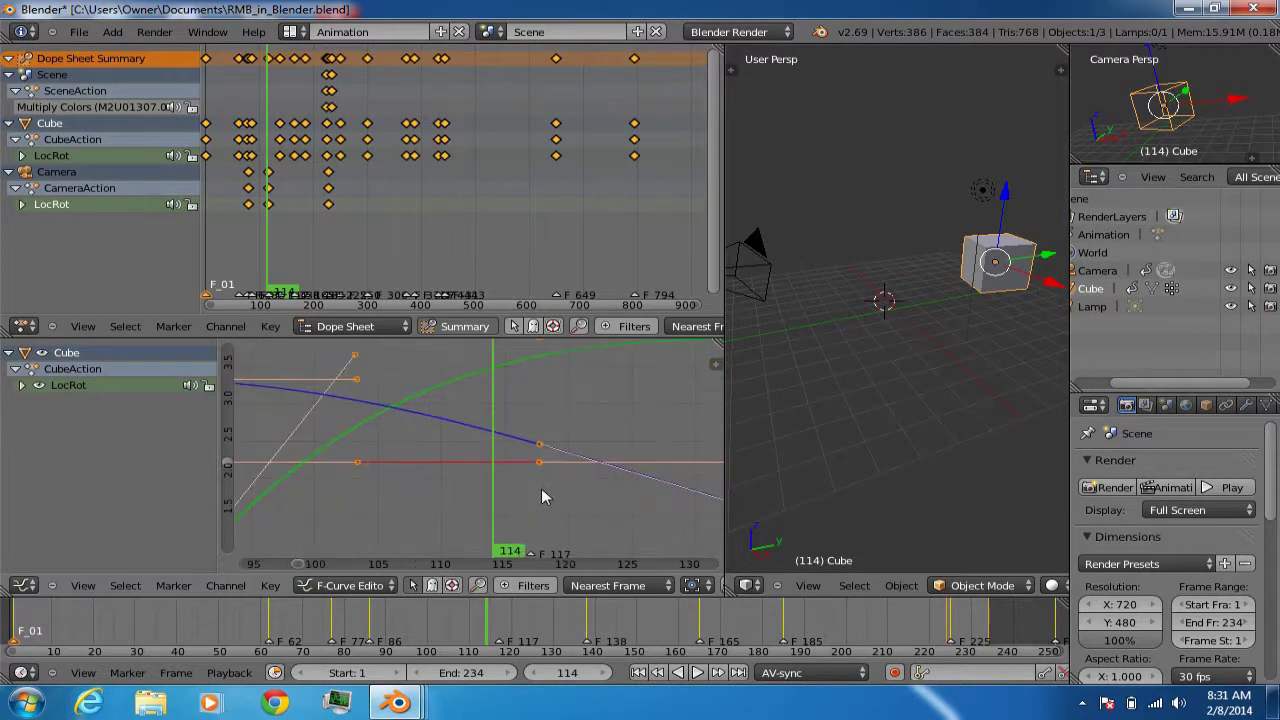
right_click(586, 478)
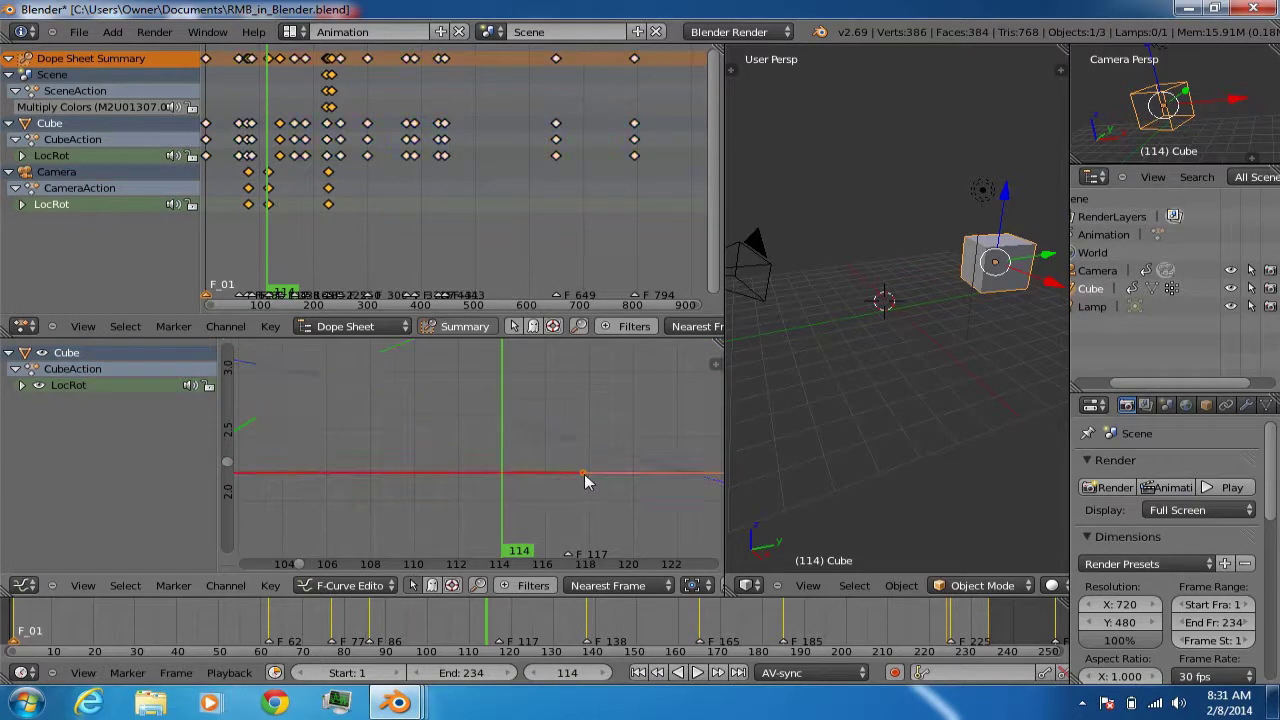
scroll(586, 482, down, 2)
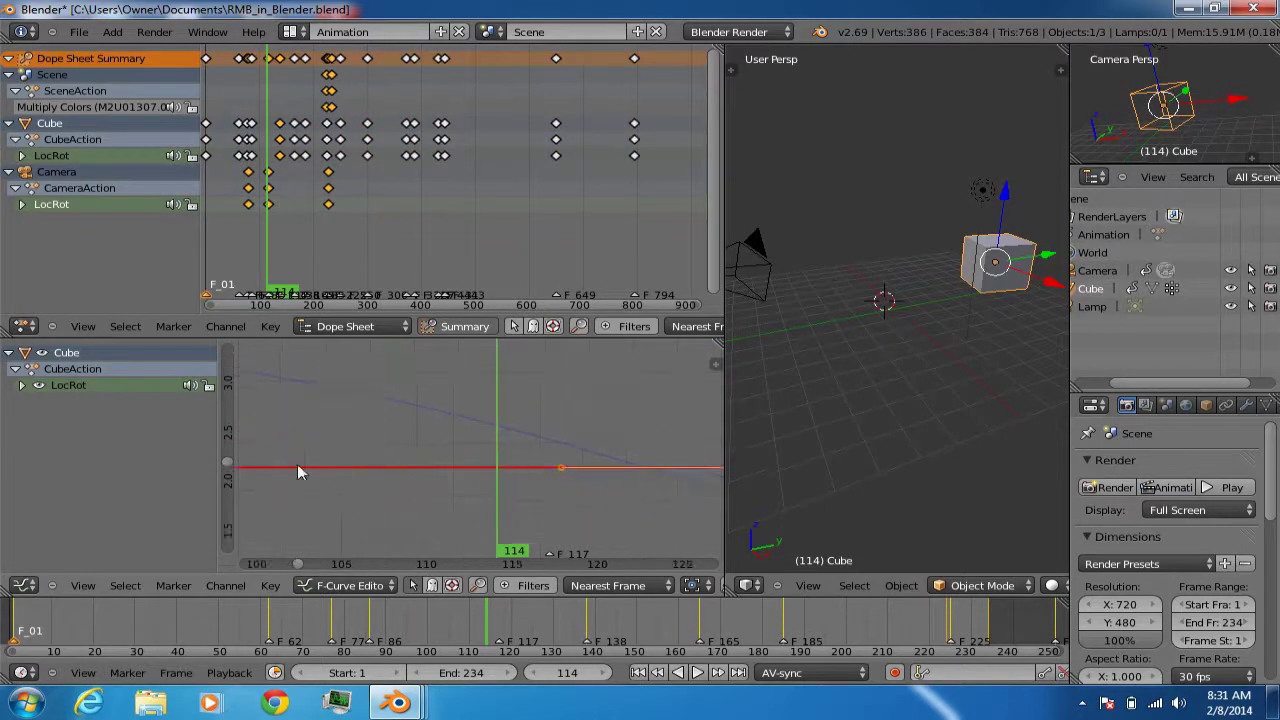
scroll(545, 485, down, 4)
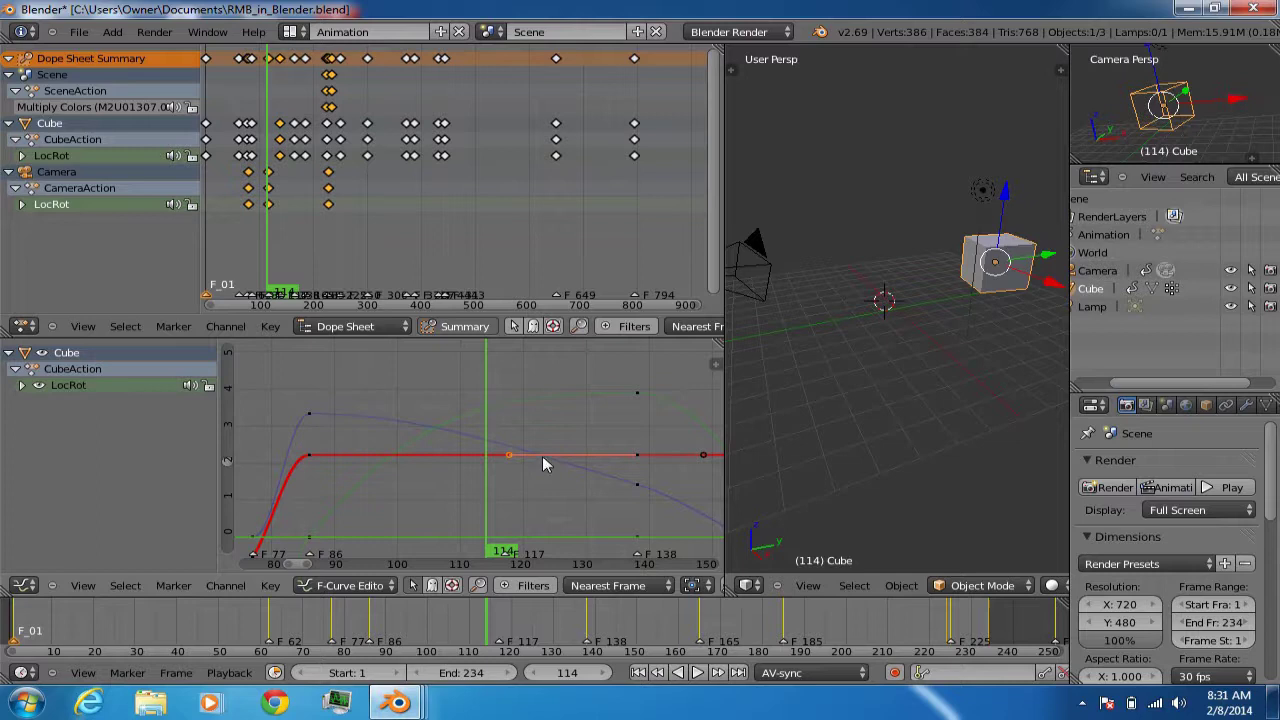
scroll(548, 463, up, 4)
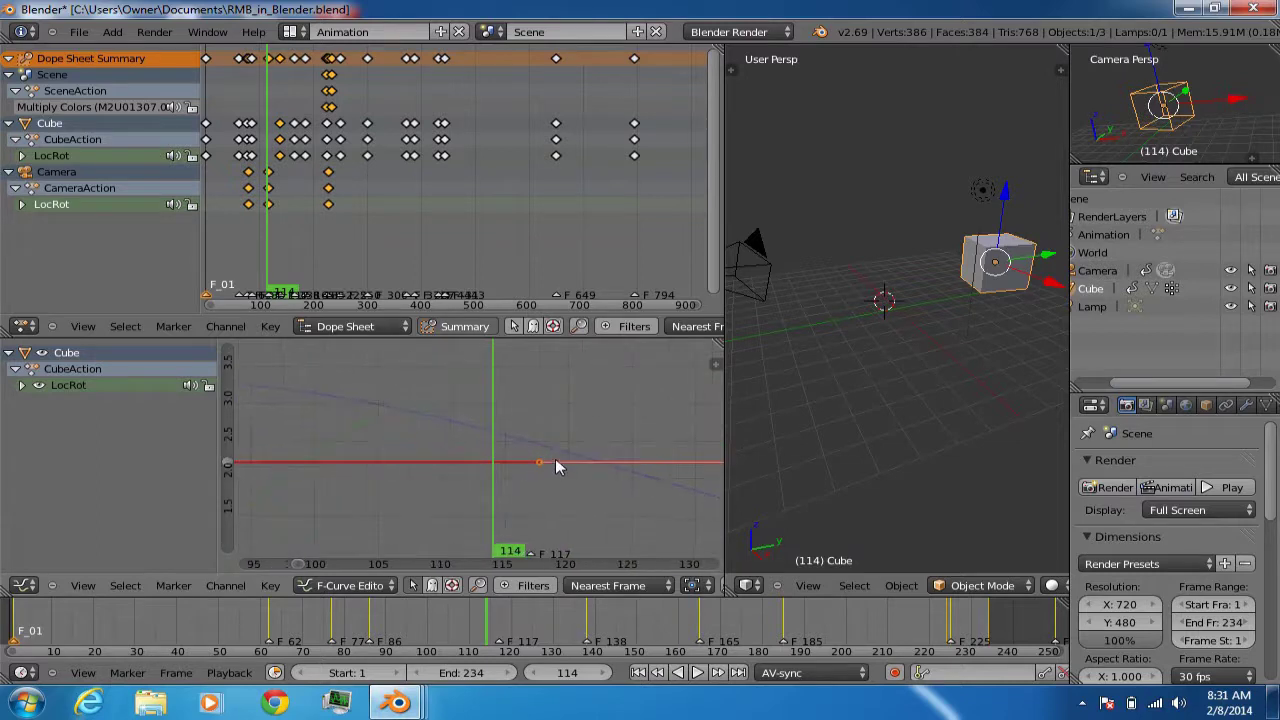
ctrl+scroll(623, 476, right, 5)
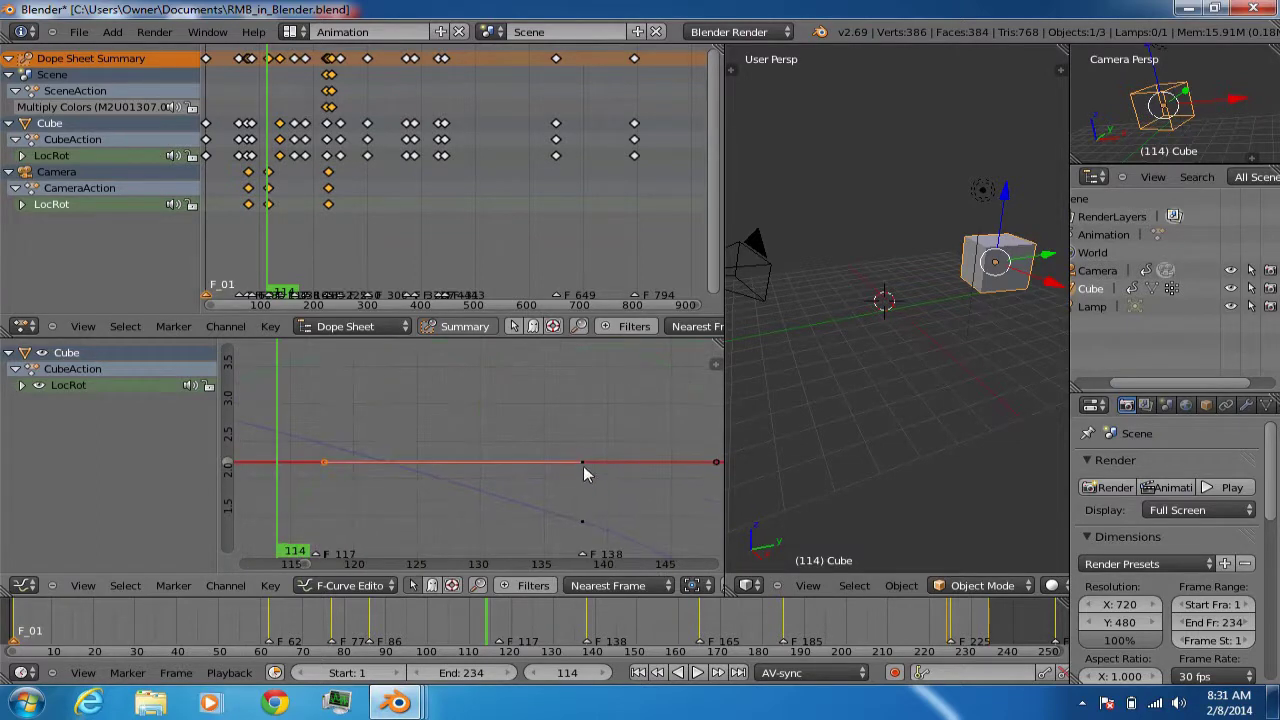
right_click(583, 463)
Grab the selected keyframe and cancel, then scrub frames 116 to 123, stopping at 118
key(g)
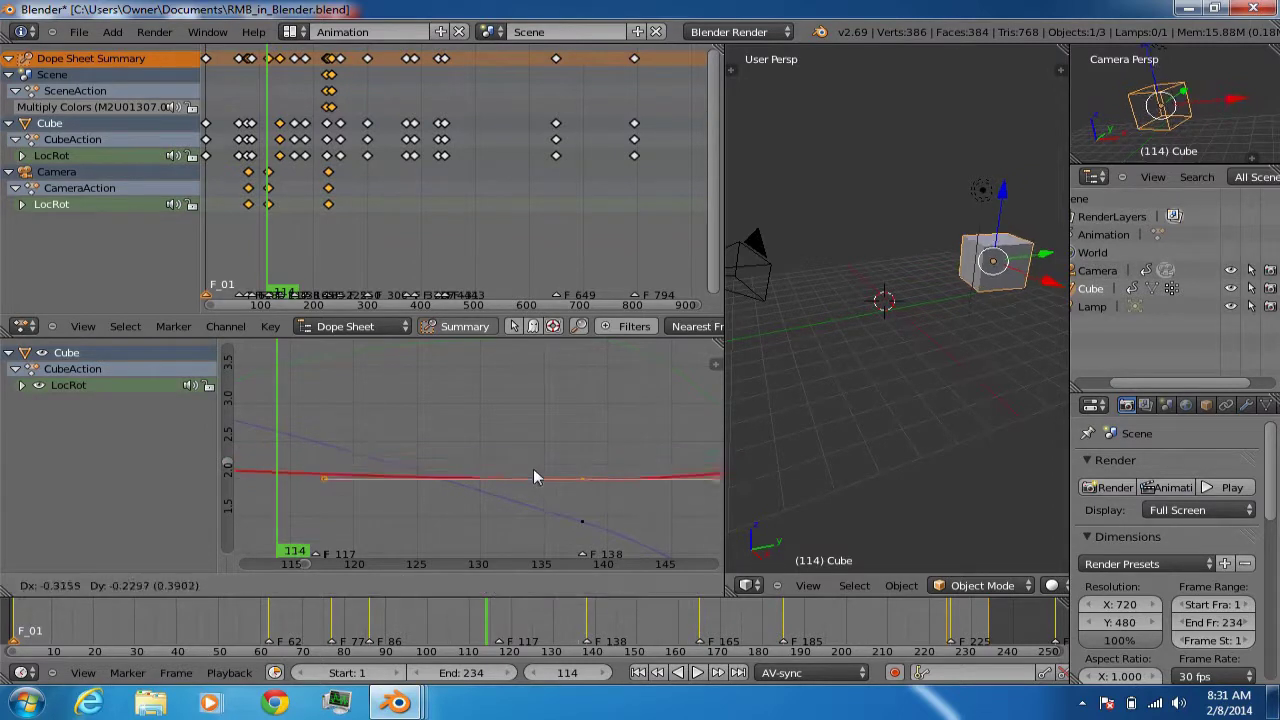
key(Escape)
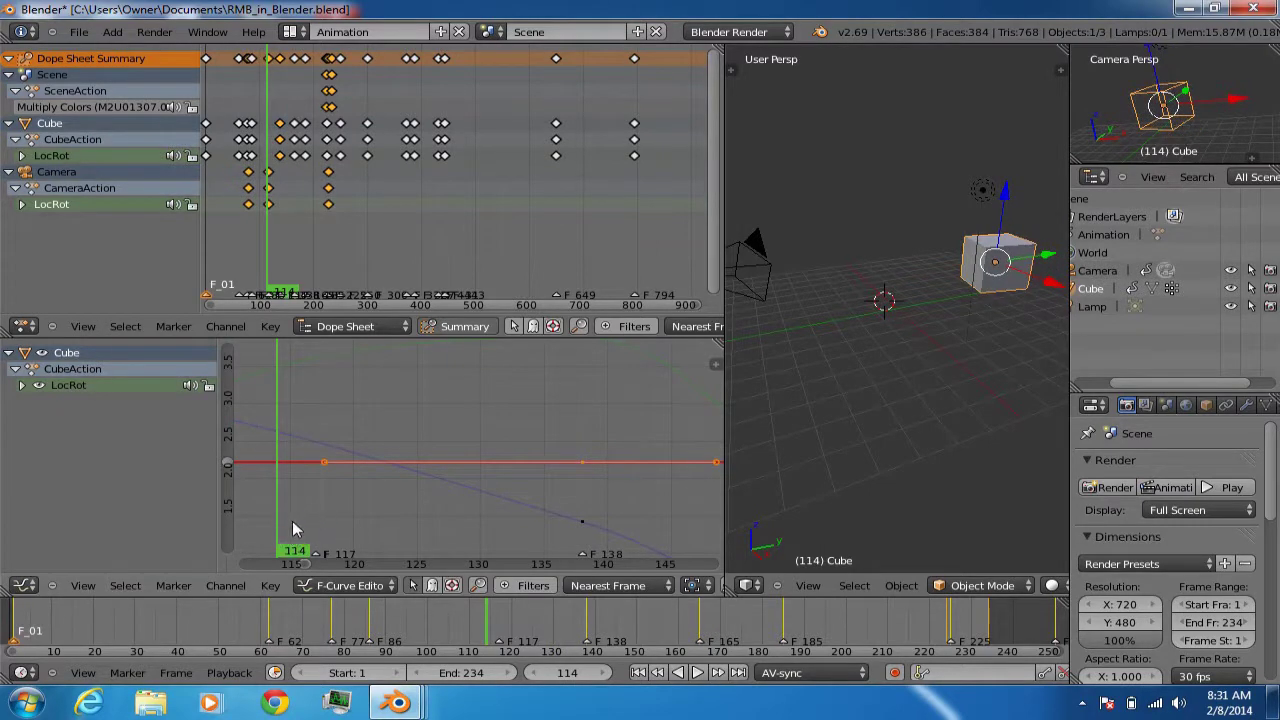
drag(278, 525, 370, 512)
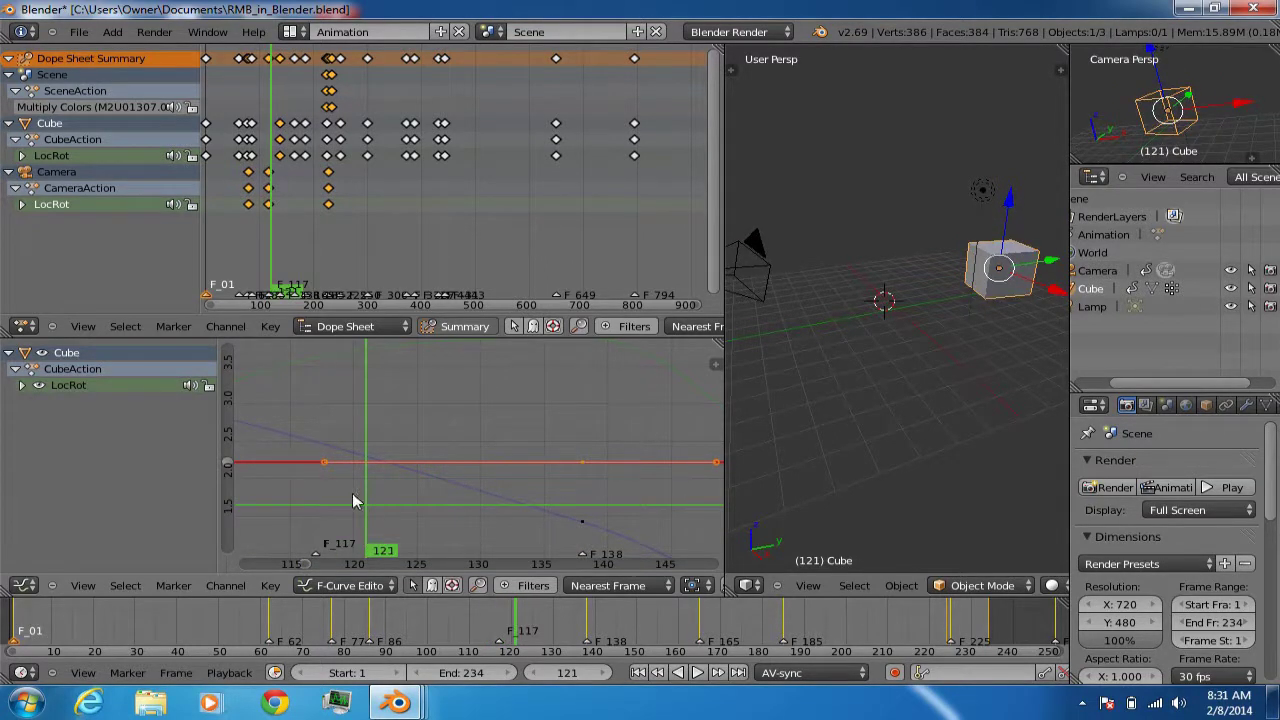
drag(352, 500, 307, 493)
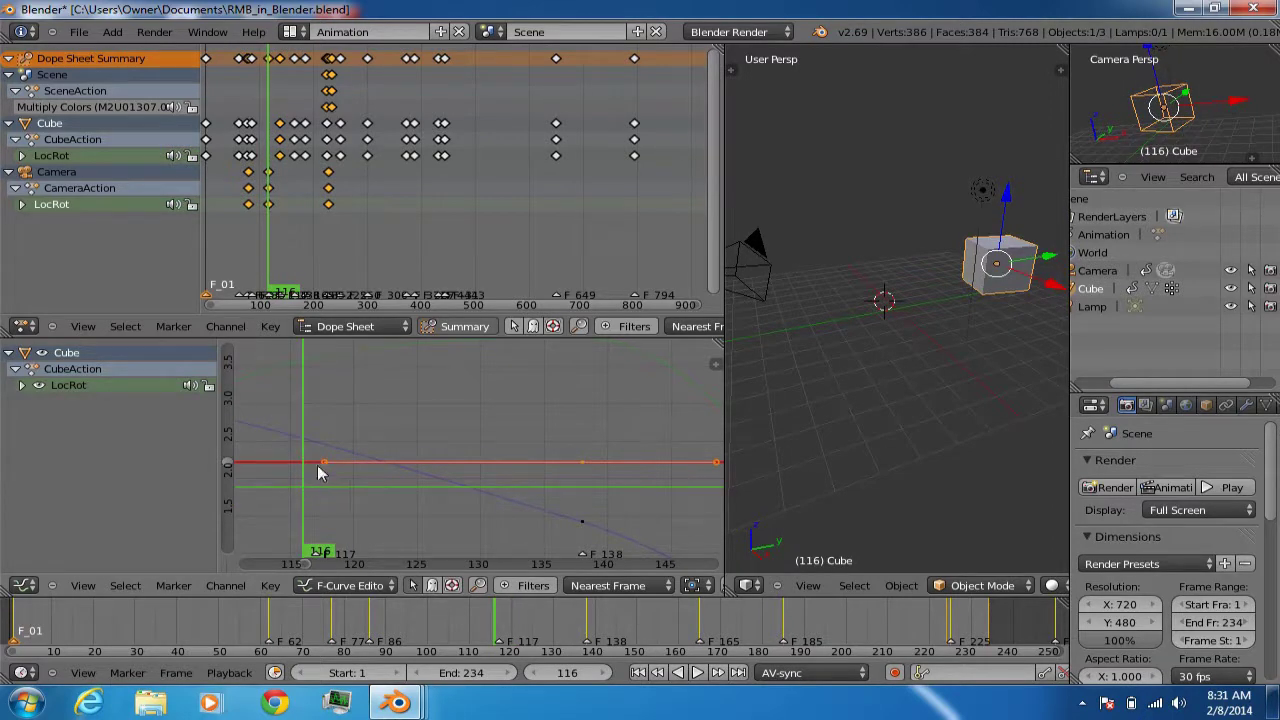
click(324, 472)
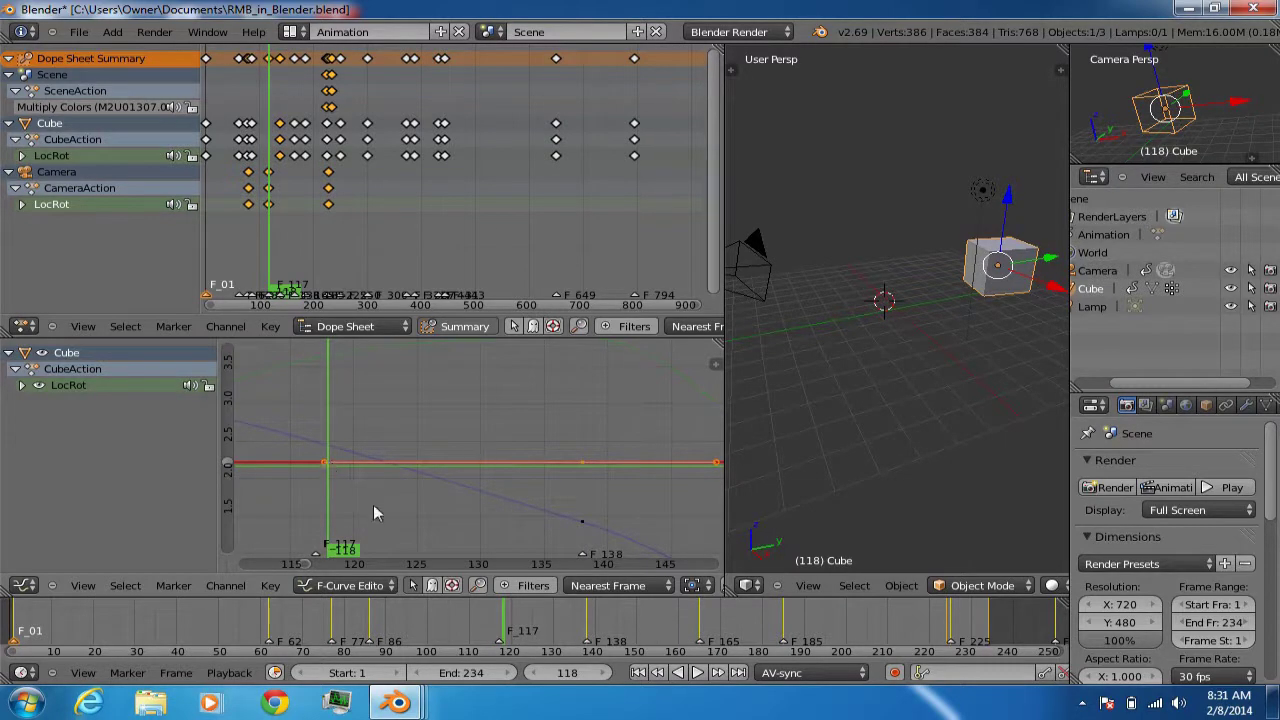
drag(370, 504, 329, 486)
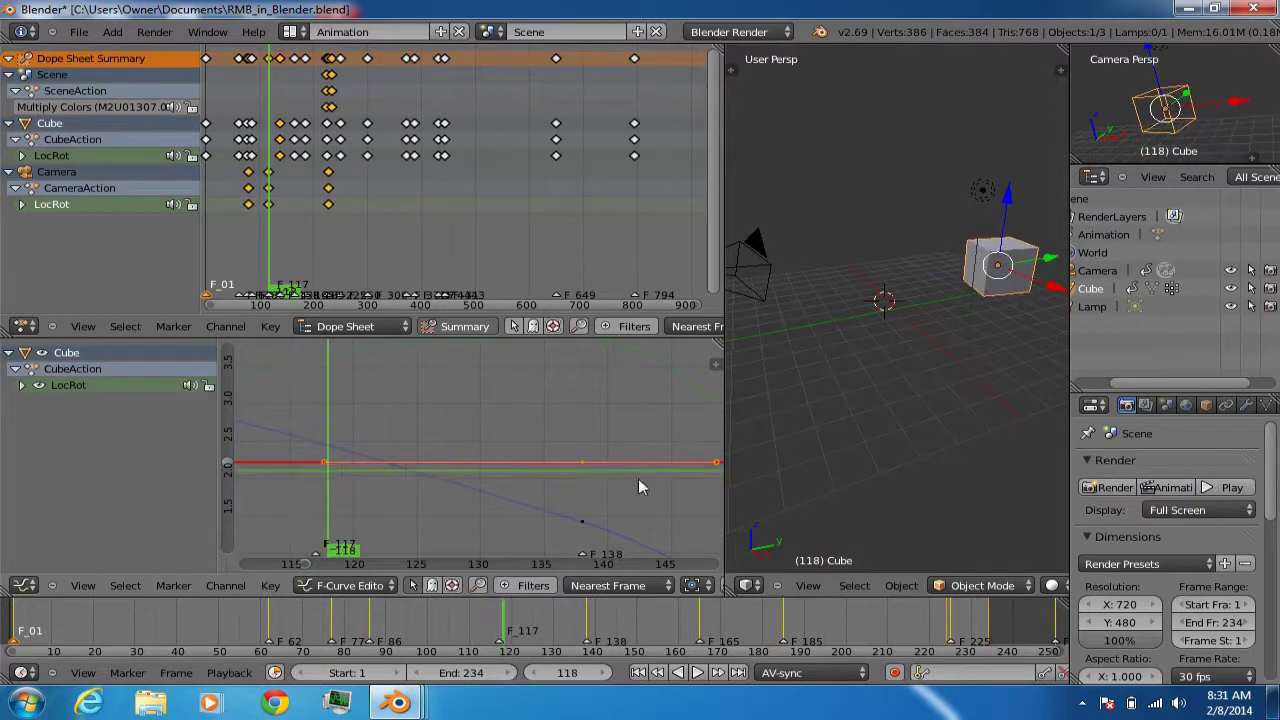
Select the blue F-curve, scrub frames 131–141, then select all dope-sheet keys and go to frame 329
right_click(583, 528)
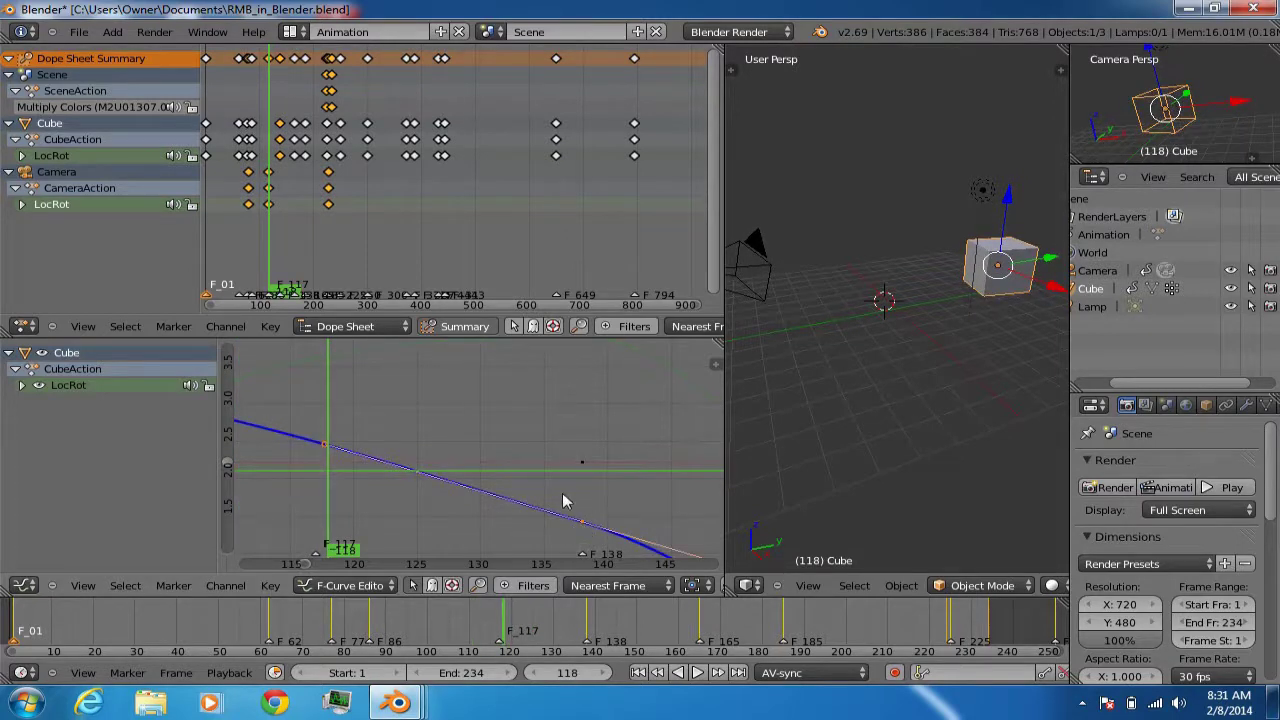
click(565, 495)
click(578, 494)
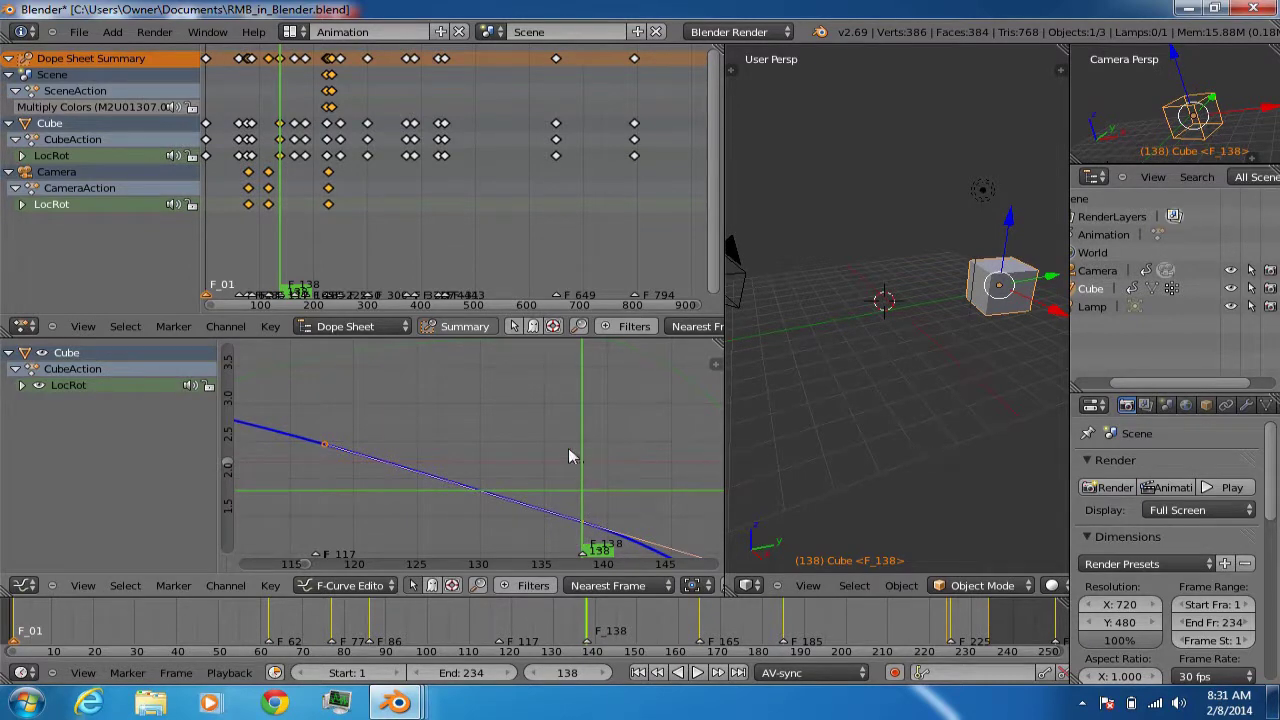
key(Left)
key(Left)
key(Left)
key(Left)
key(Left)
key(Left)
key(Left)
drag(527, 470, 531, 492)
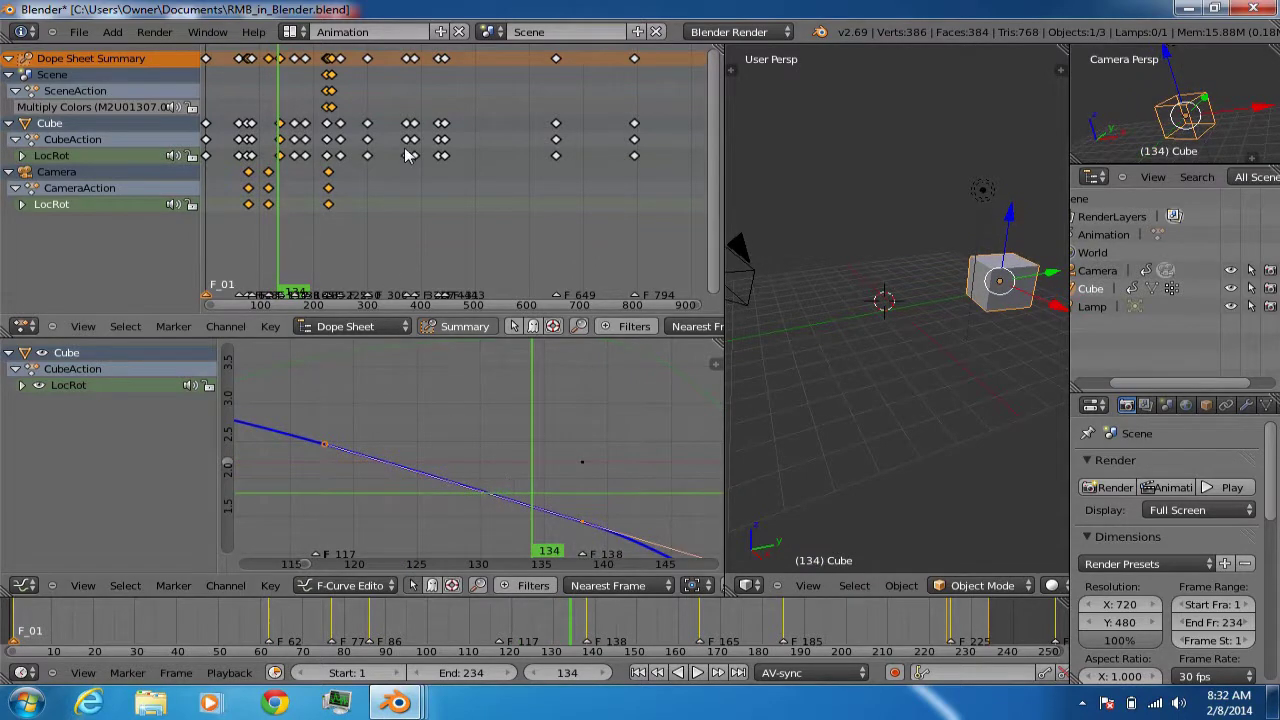
key(a)
key(a)
drag(277, 180, 383, 170)
Zoom the Dope Sheet, select the frame-649 key column, and cancel a G move
scroll(563, 143, up, 5)
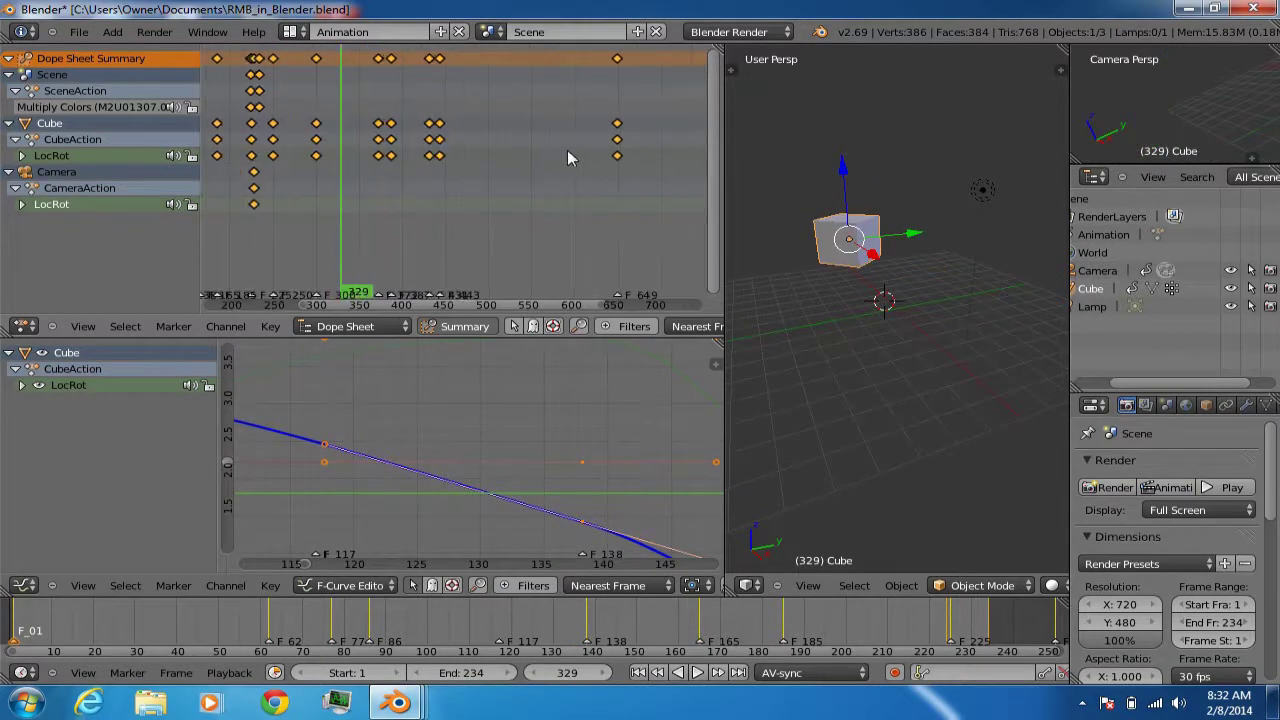
middle_drag(515, 142, 641, 205)
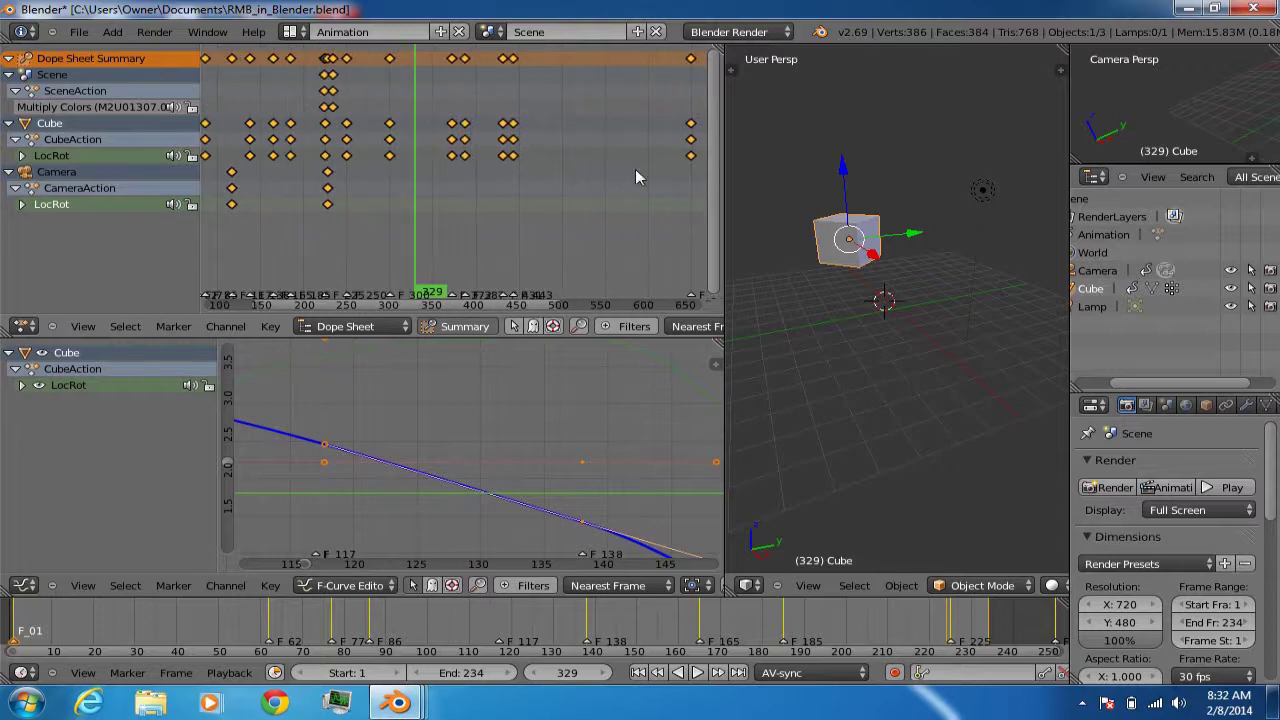
click(691, 156)
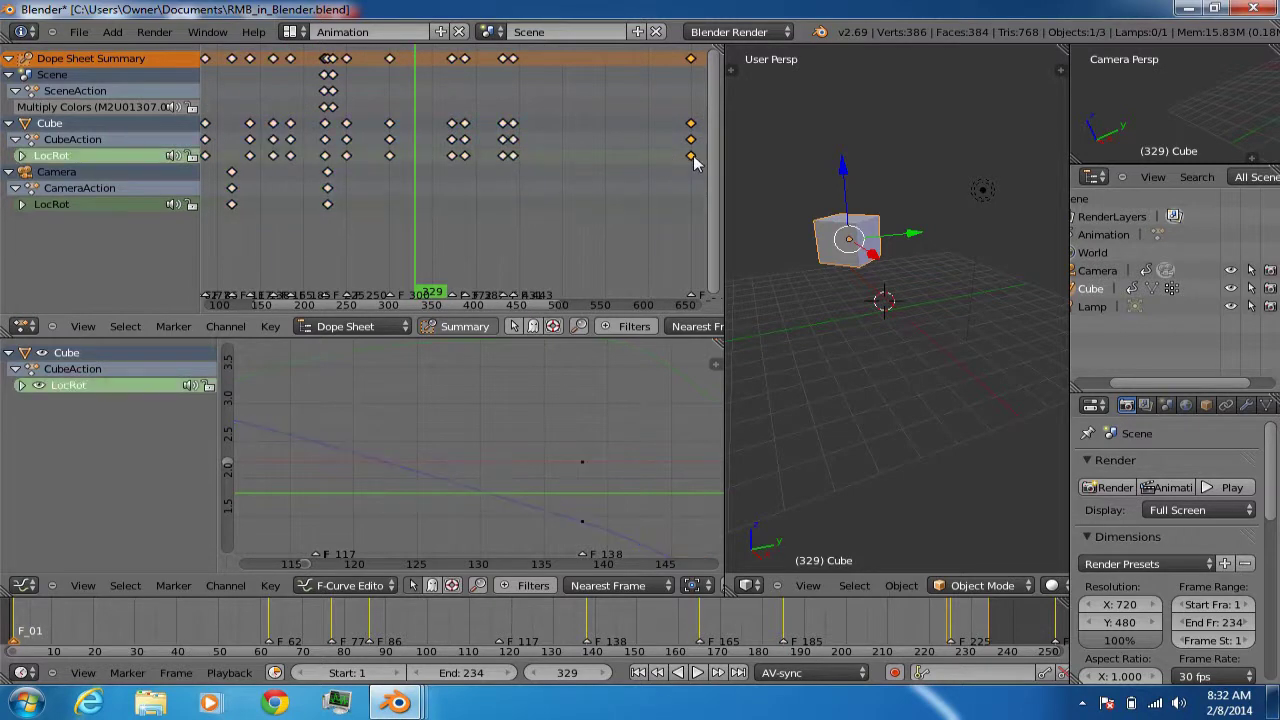
scroll(680, 158, down, 2)
scroll(655, 152, up, 2)
middle_drag(655, 152, 500, 157)
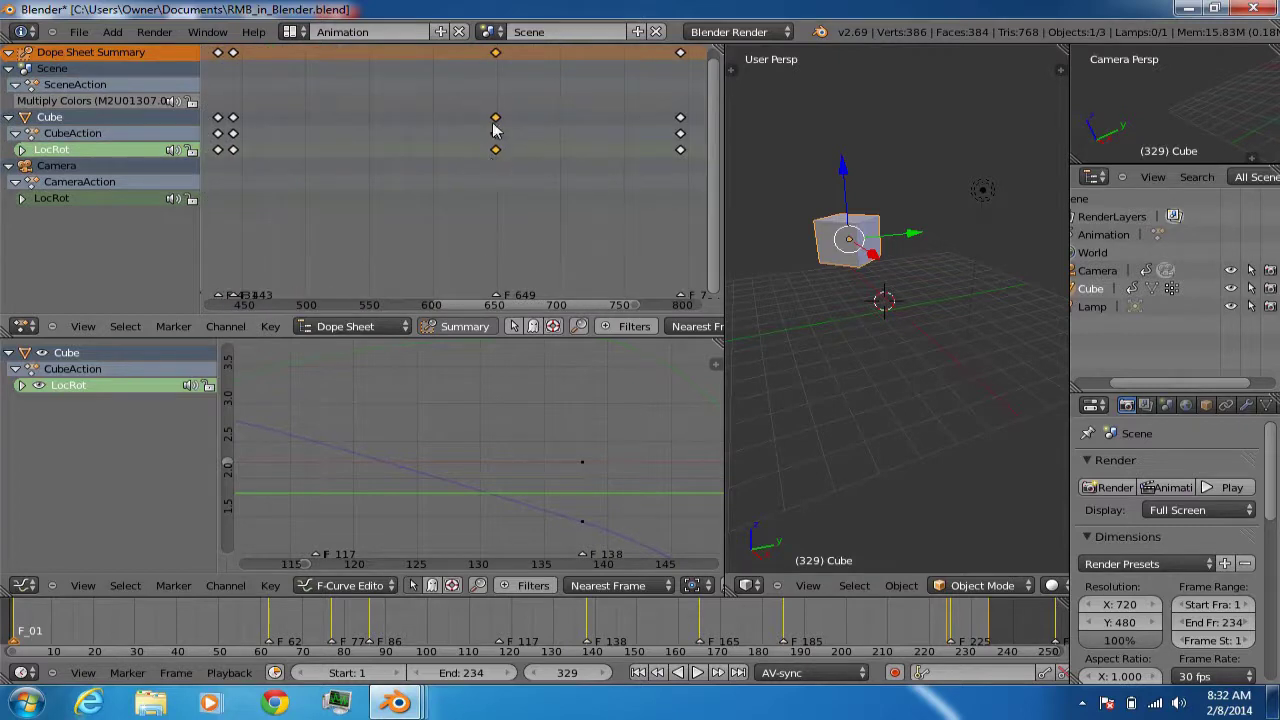
right_click(497, 128)
right_click(496, 135)
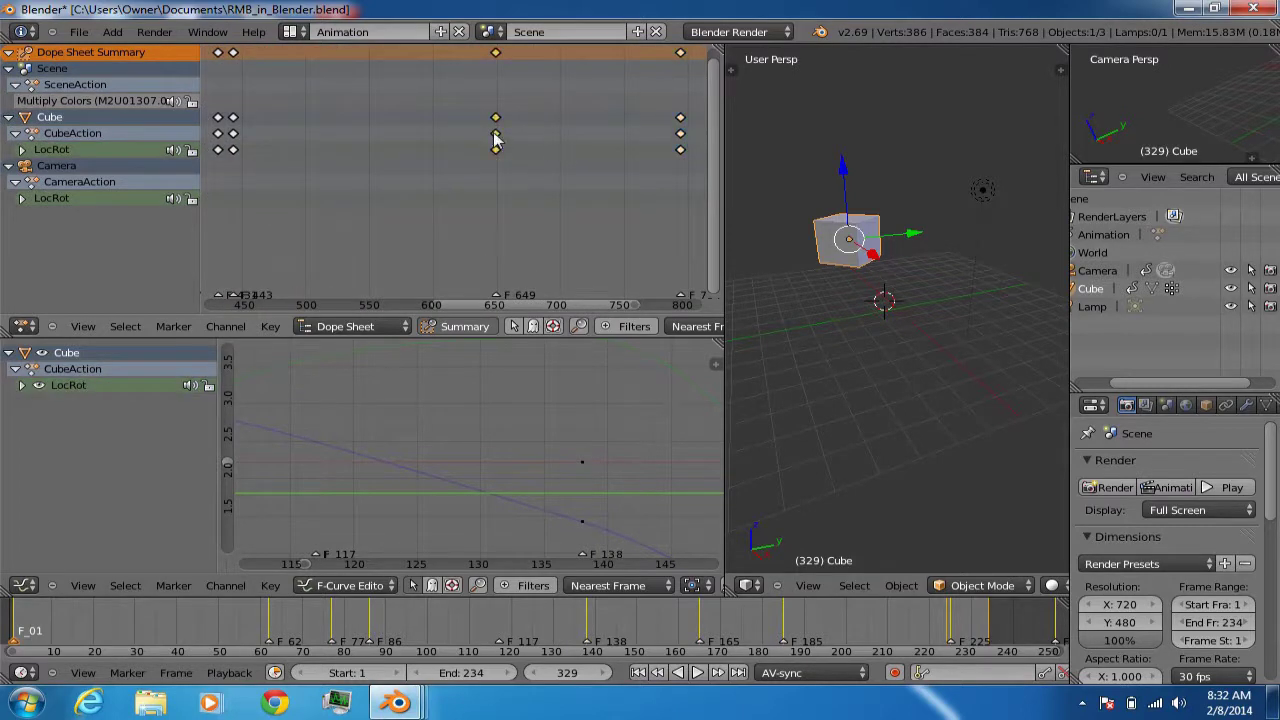
key(g)
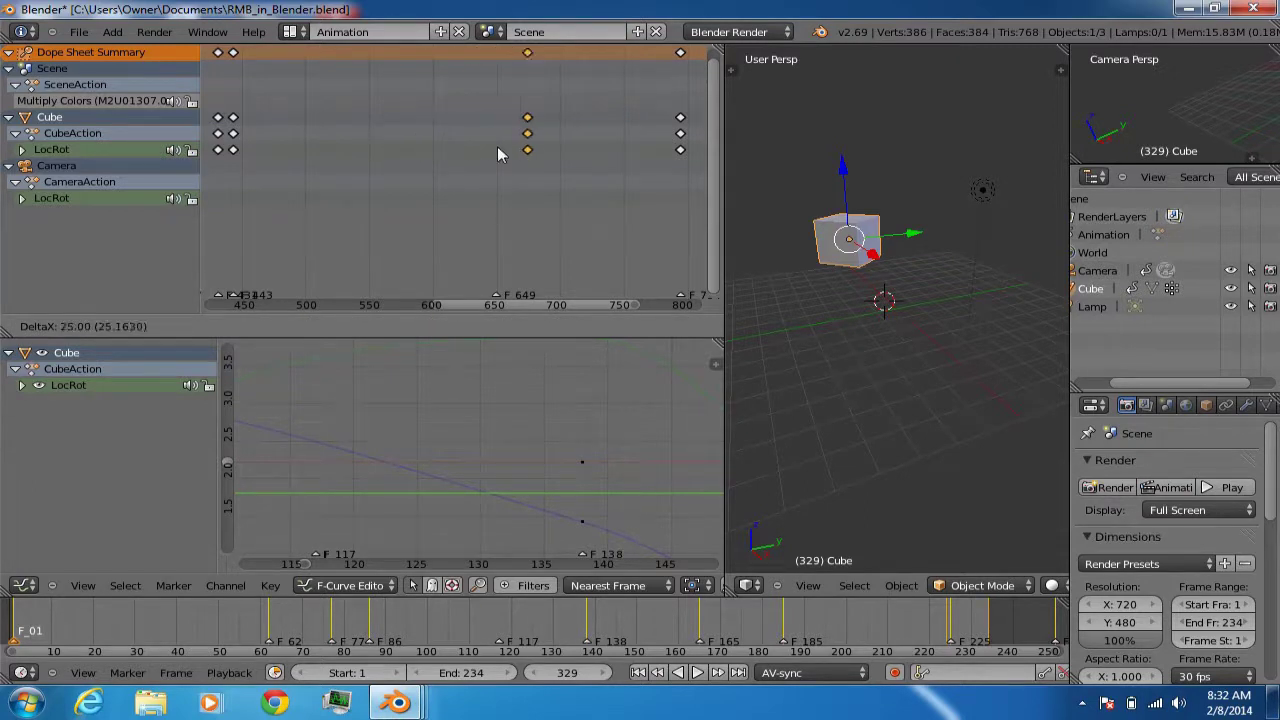
right_click(392, 148)
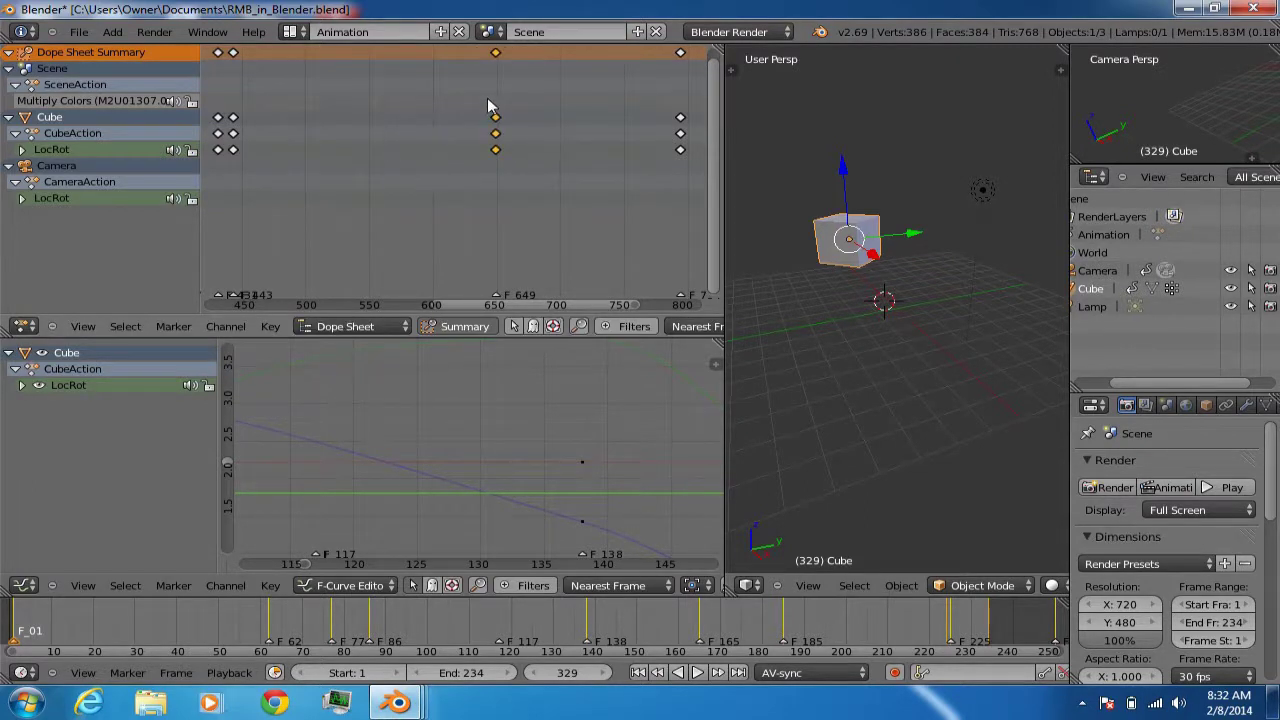
Scrub back through frames 595 and 339, select all keyframes and jump to frame 1
drag(540, 115, 449, 194)
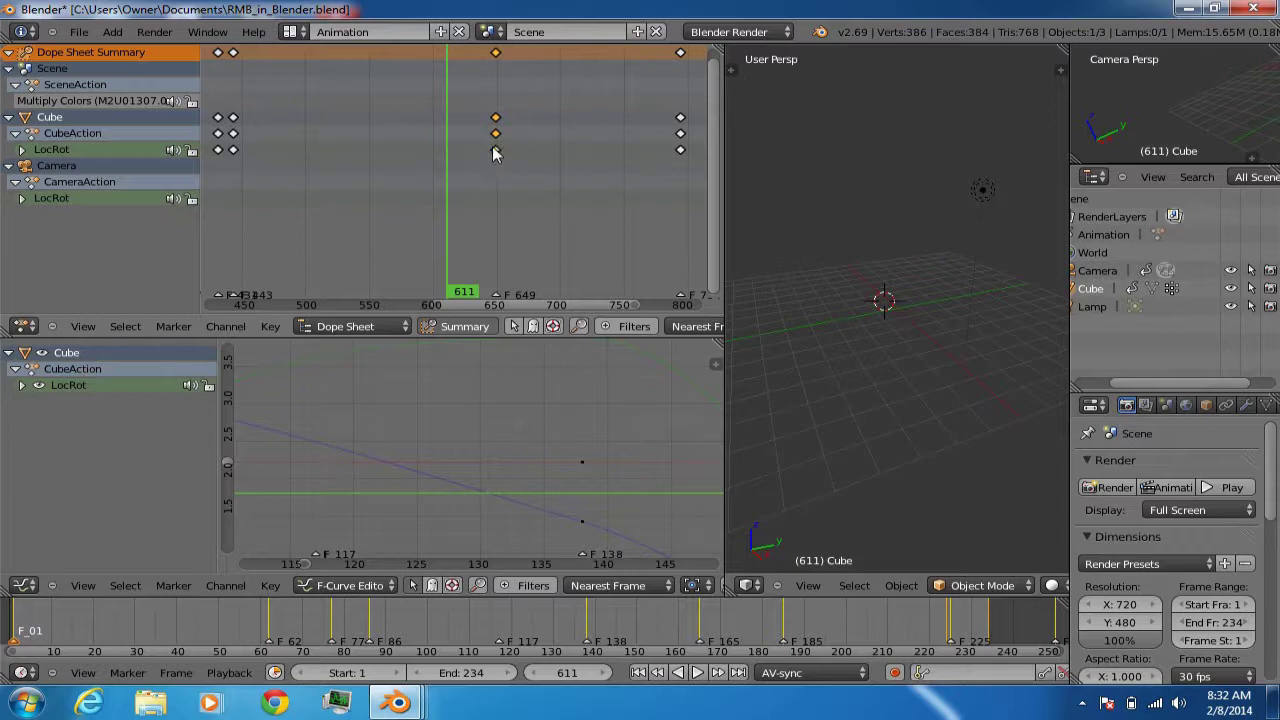
mouse_move(450, 163)
mouse_down()
mouse_move(417, 160)
mouse_move(428, 160)
mouse_up()
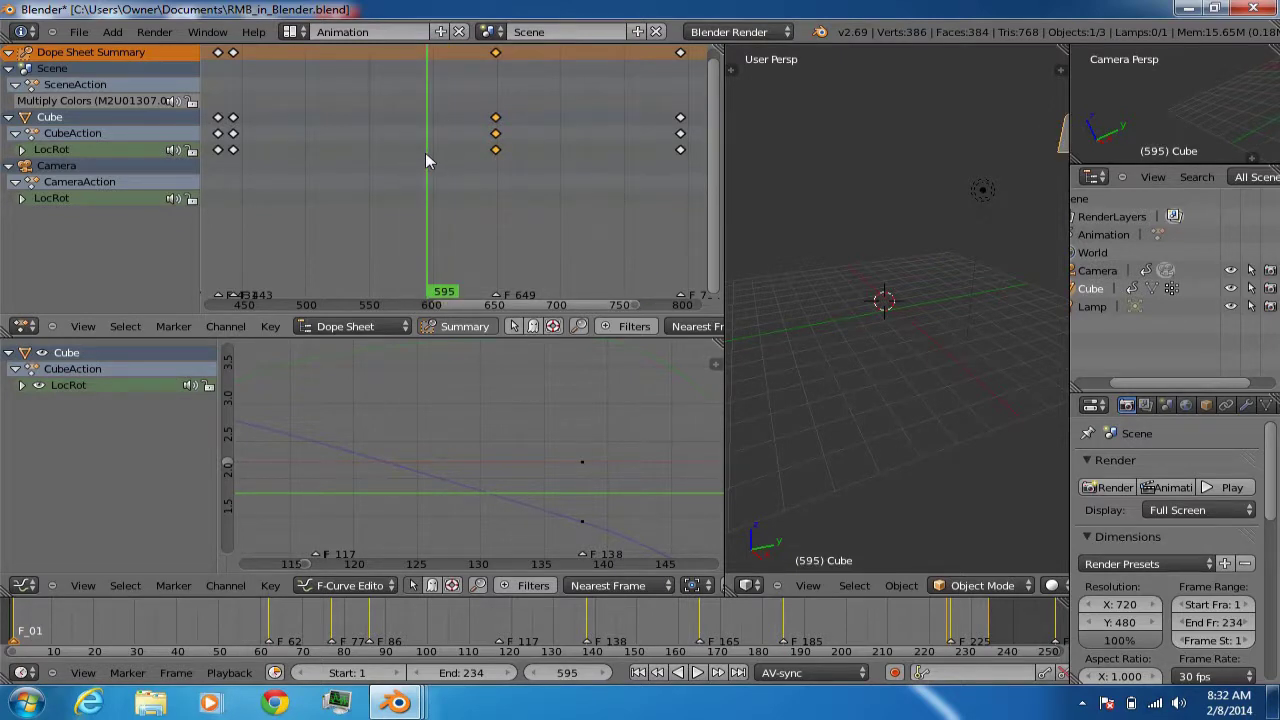
scroll(425, 162, down, 8)
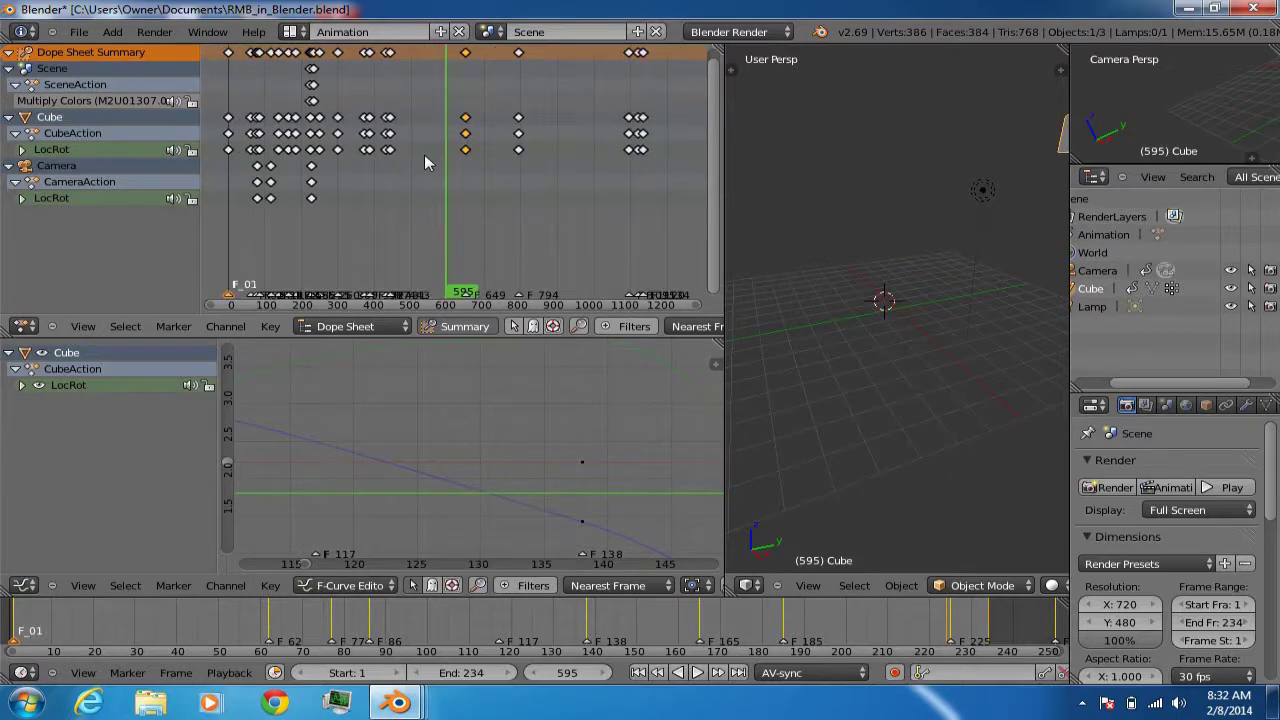
mouse_move(380, 171)
mouse_down()
mouse_move(457, 170)
mouse_move(376, 173)
mouse_up()
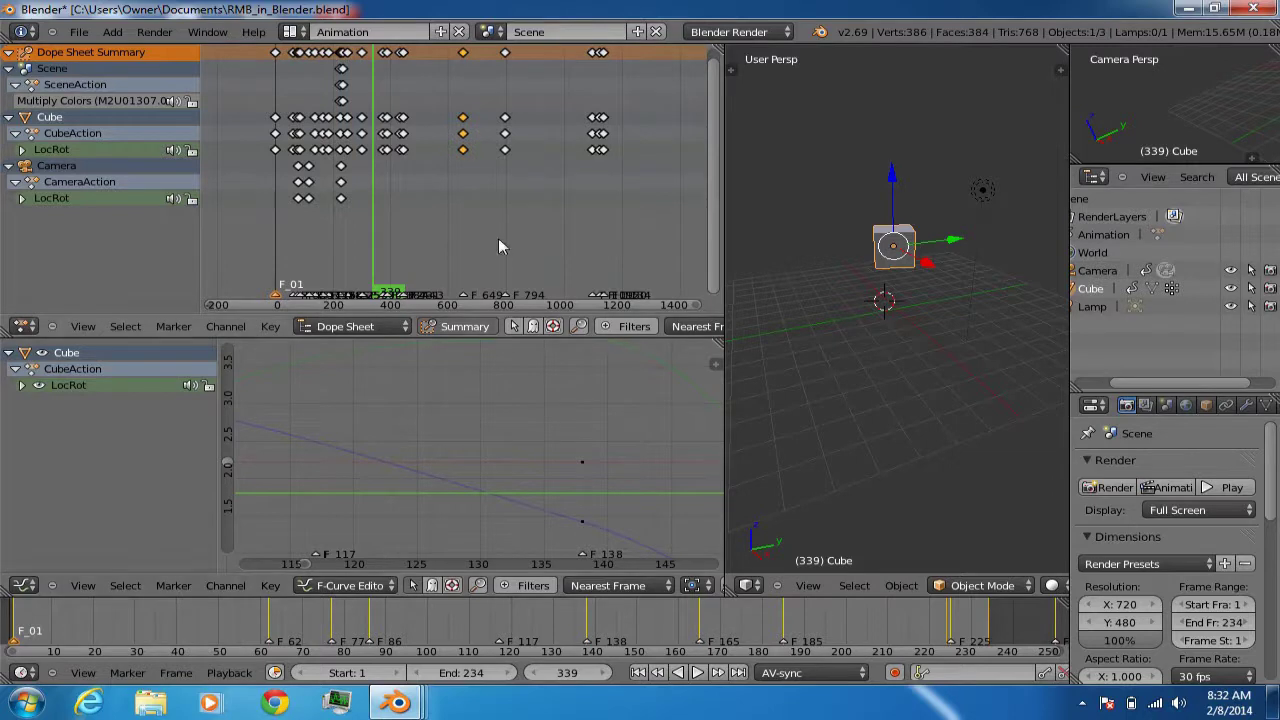
key(a)
key(a)
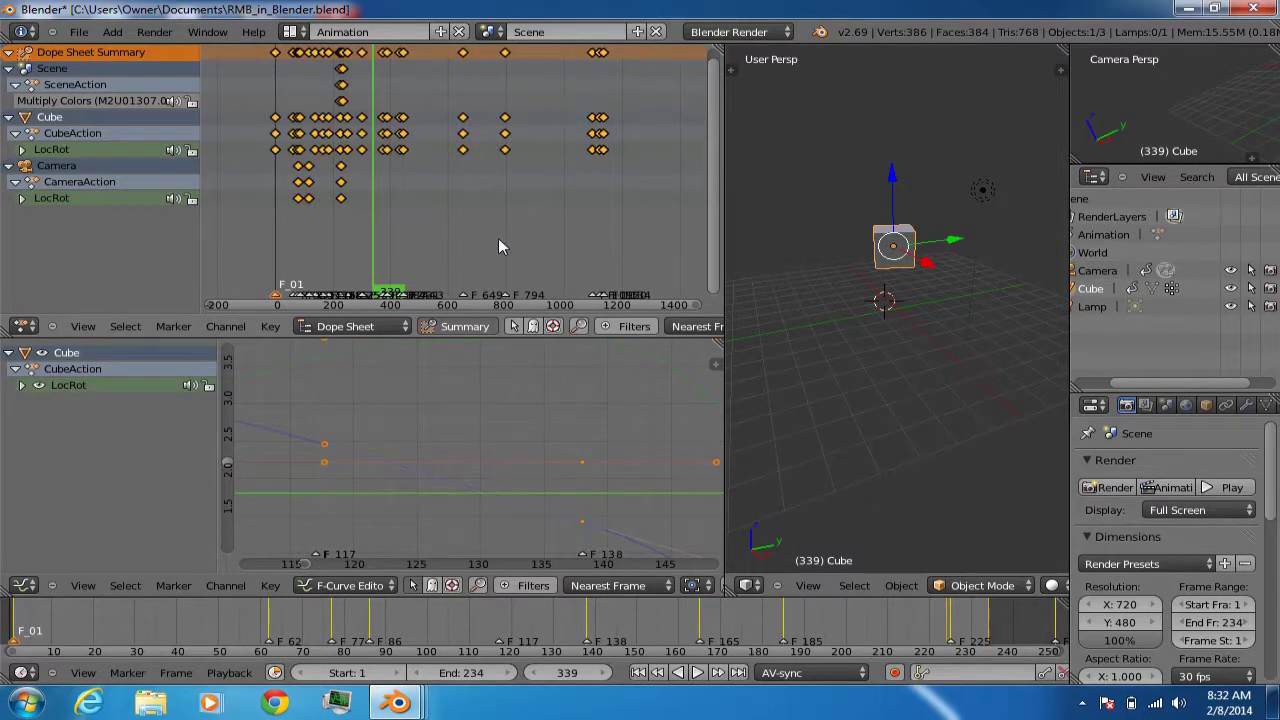
key(shift+Left)
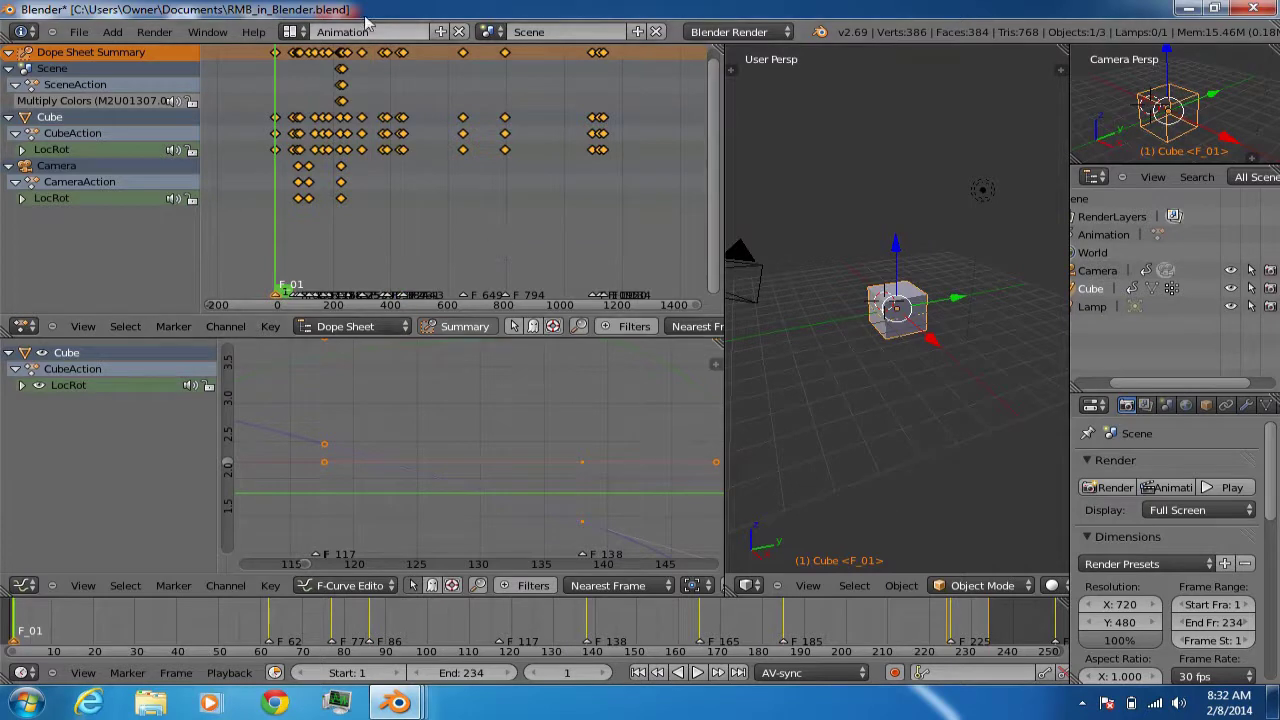
click(289, 31)
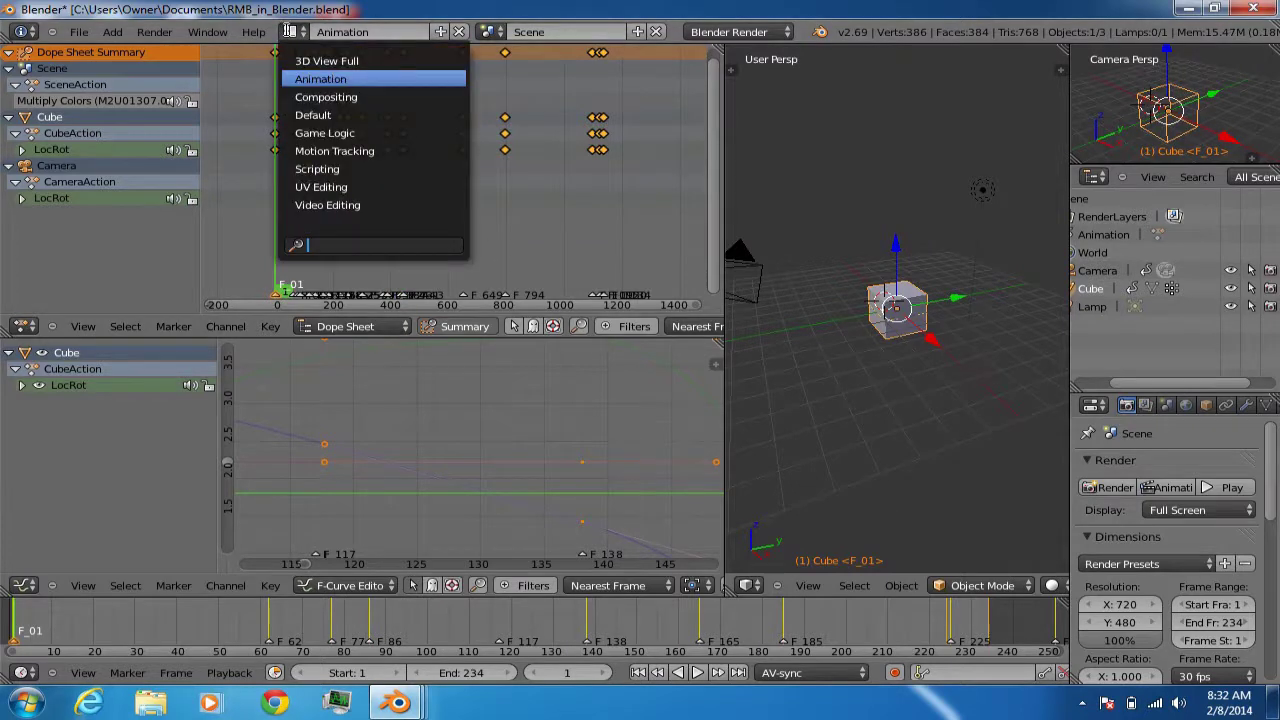
click(323, 115)
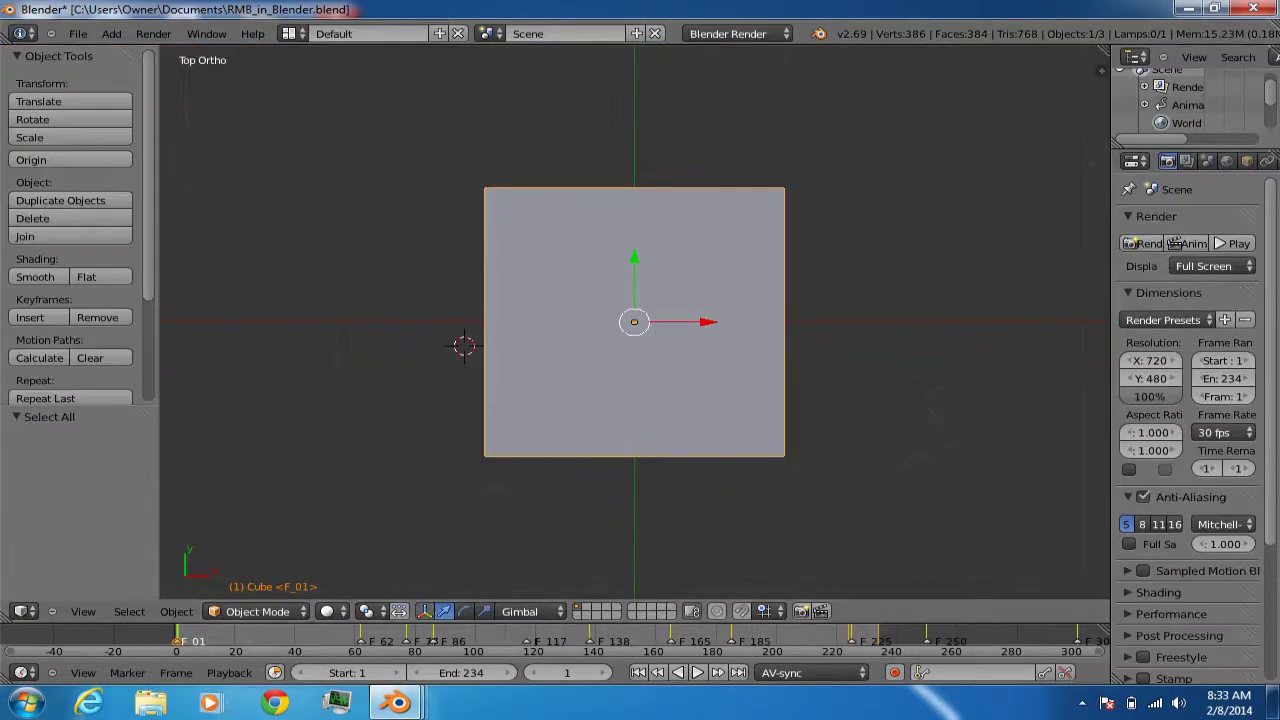
drag(1102, 52, 532, 100)
click(552, 611)
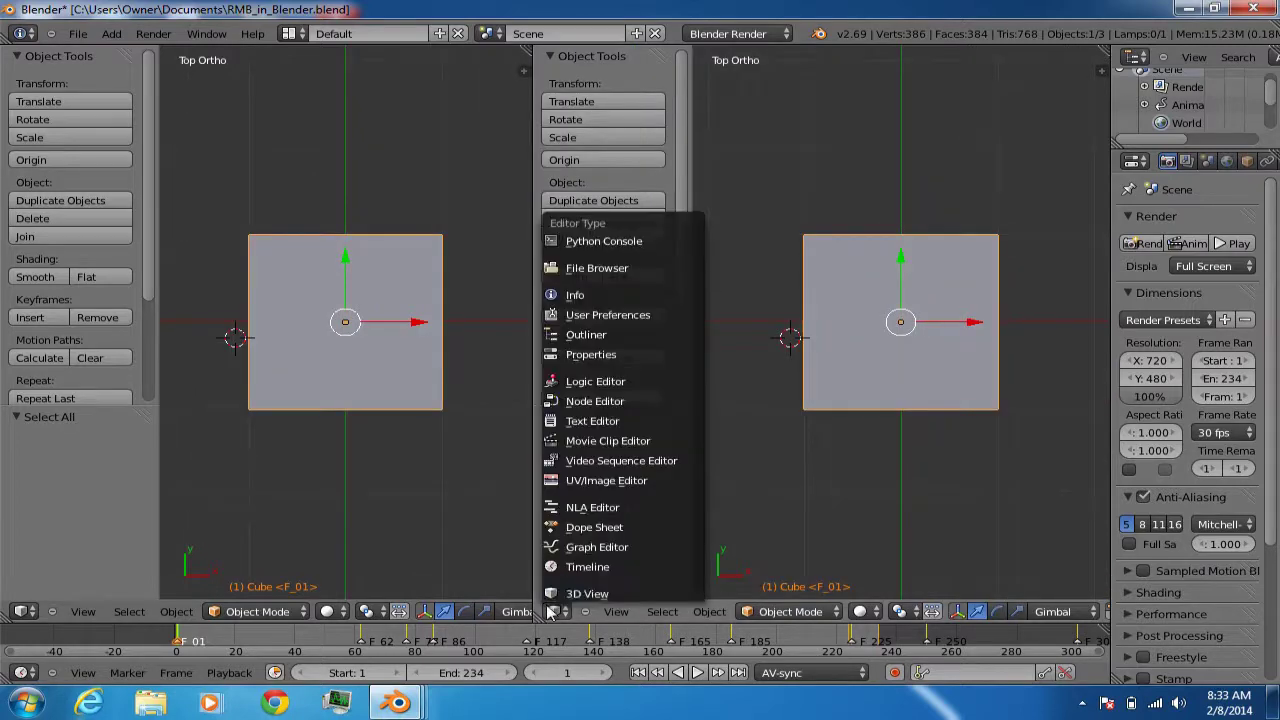
click(593, 507)
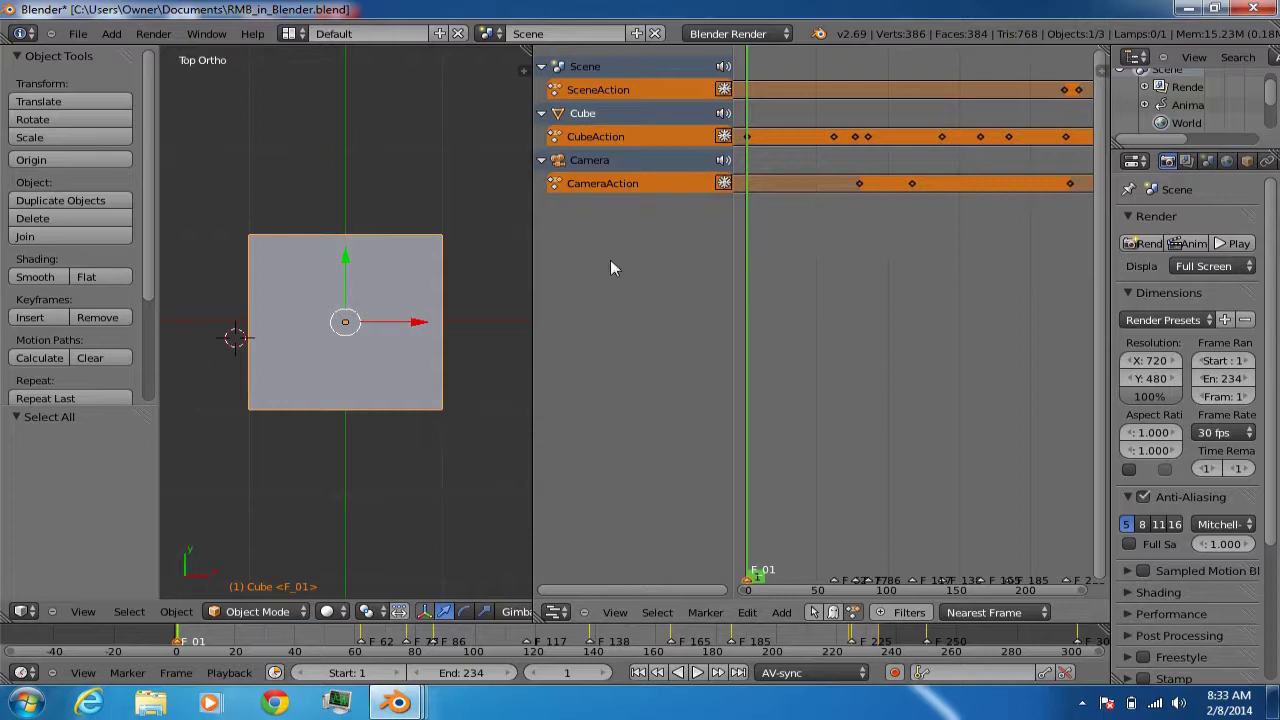
drag(530, 287, 616, 300)
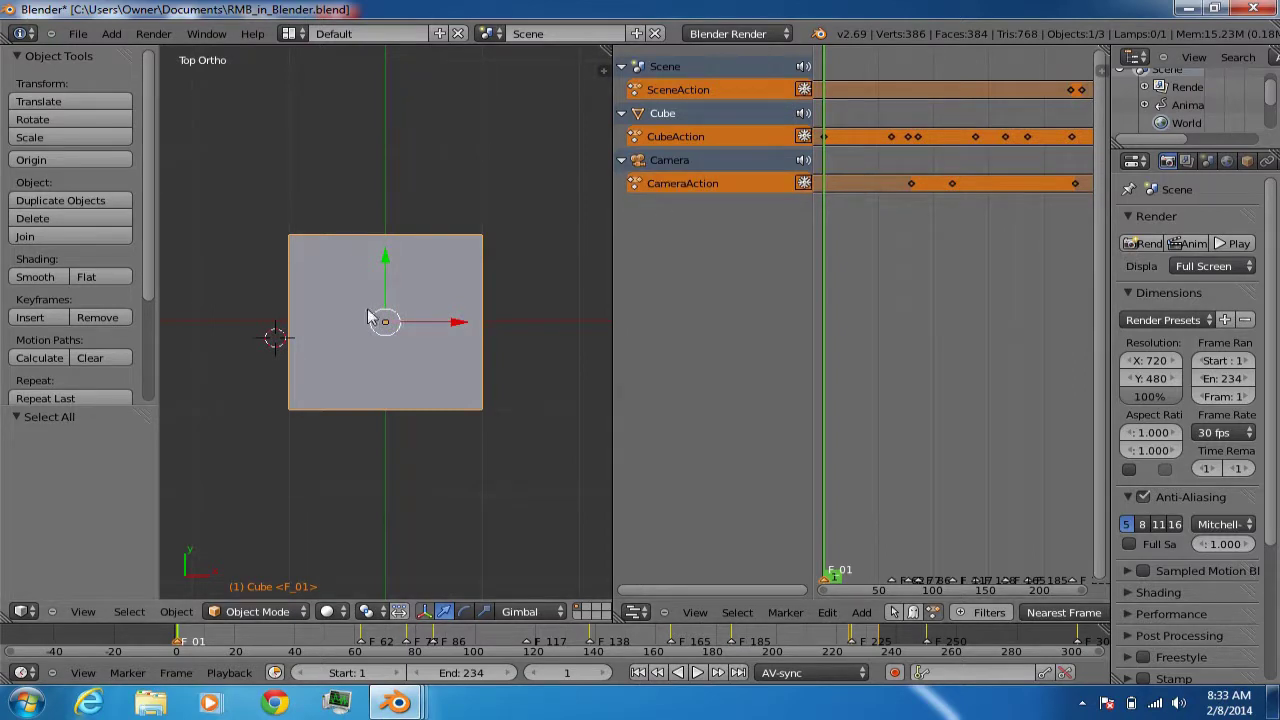
drag(345, 645, 177, 620)
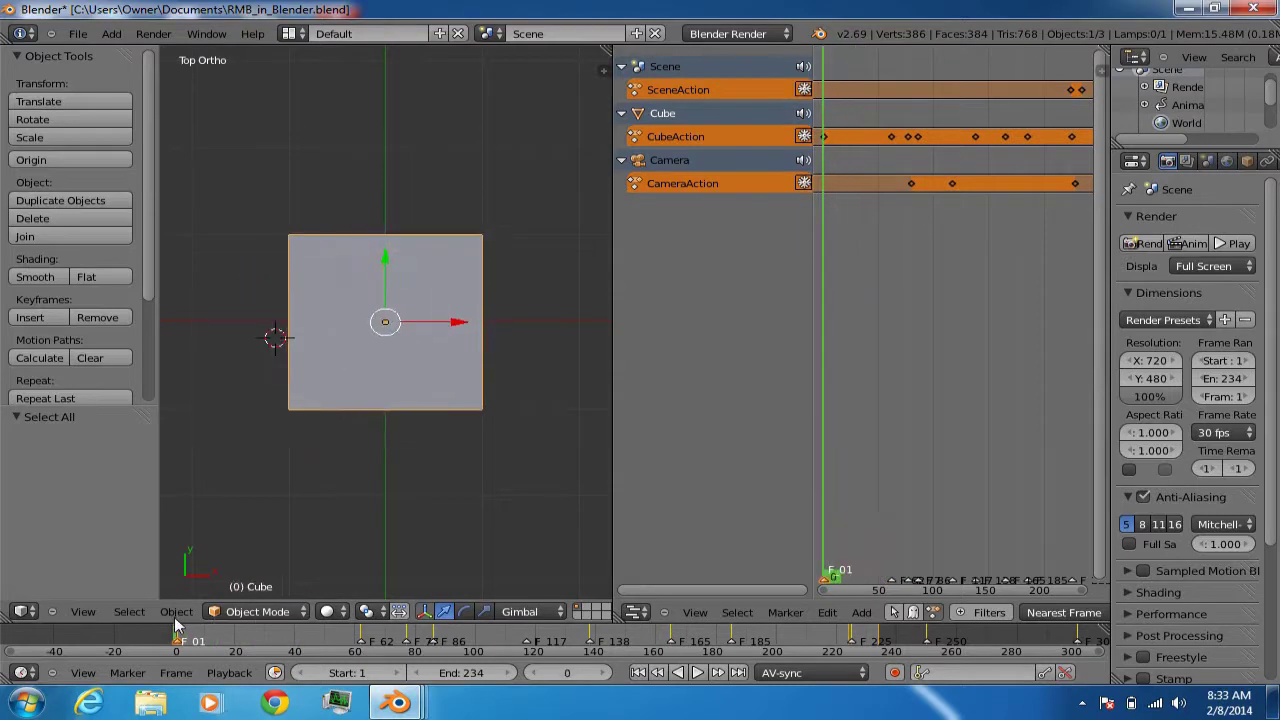
Push down the cube's and camera's actions into NLA strips
click(804, 137)
scroll(840, 170, up, 2)
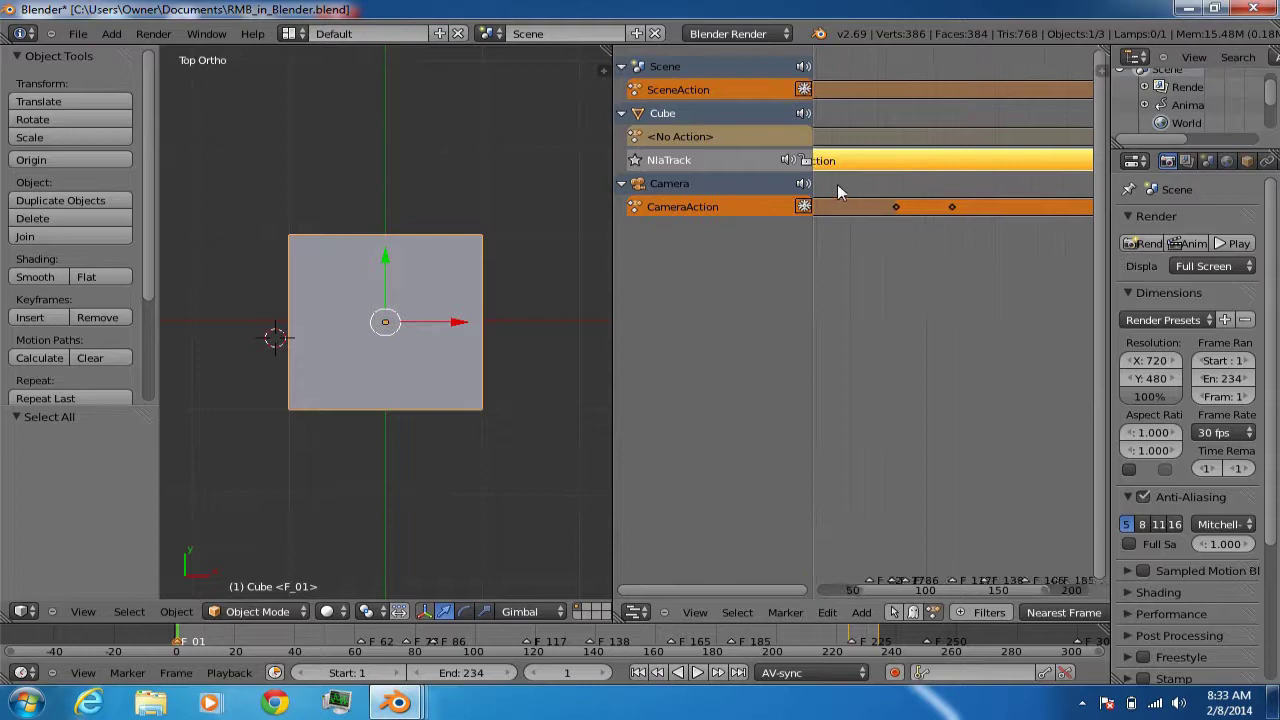
middle_drag(862, 183, 955, 183)
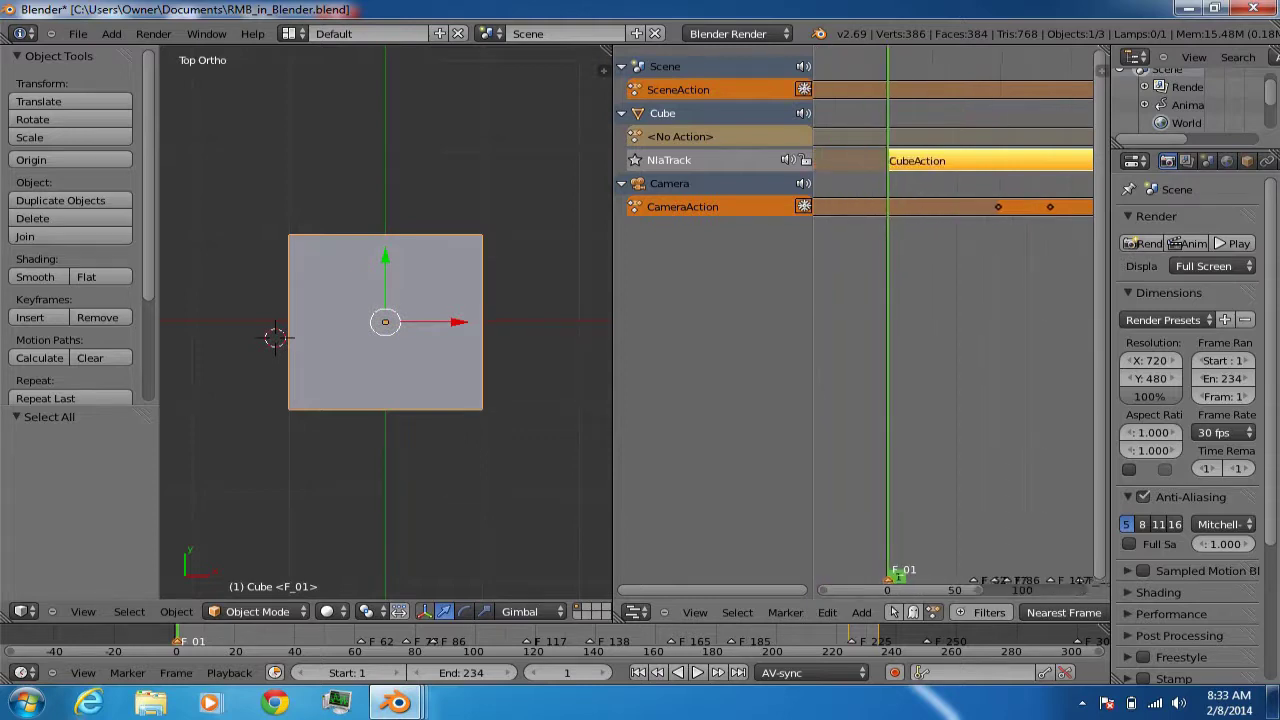
click(803, 206)
scroll(985, 222, up, 1)
middle_drag(984, 184, 928, 175)
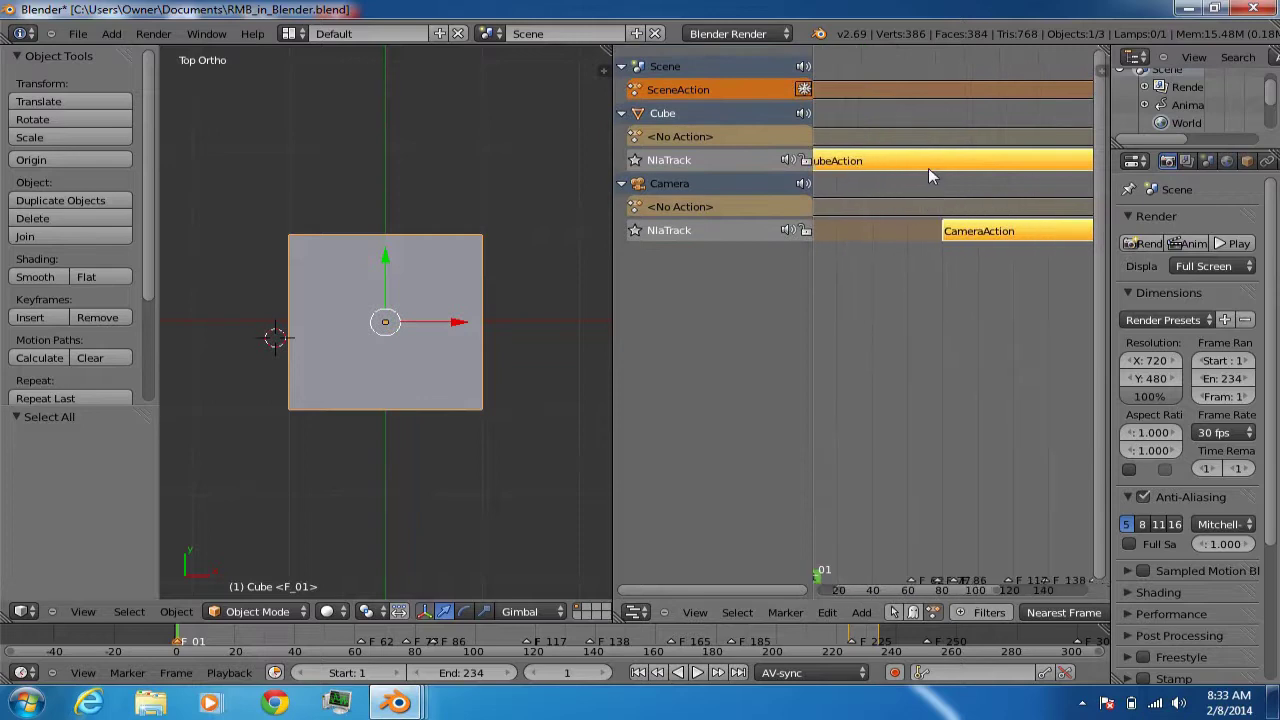
Right-click to alternate the selection between the CubeAction and CameraAction strips
right_click(912, 162)
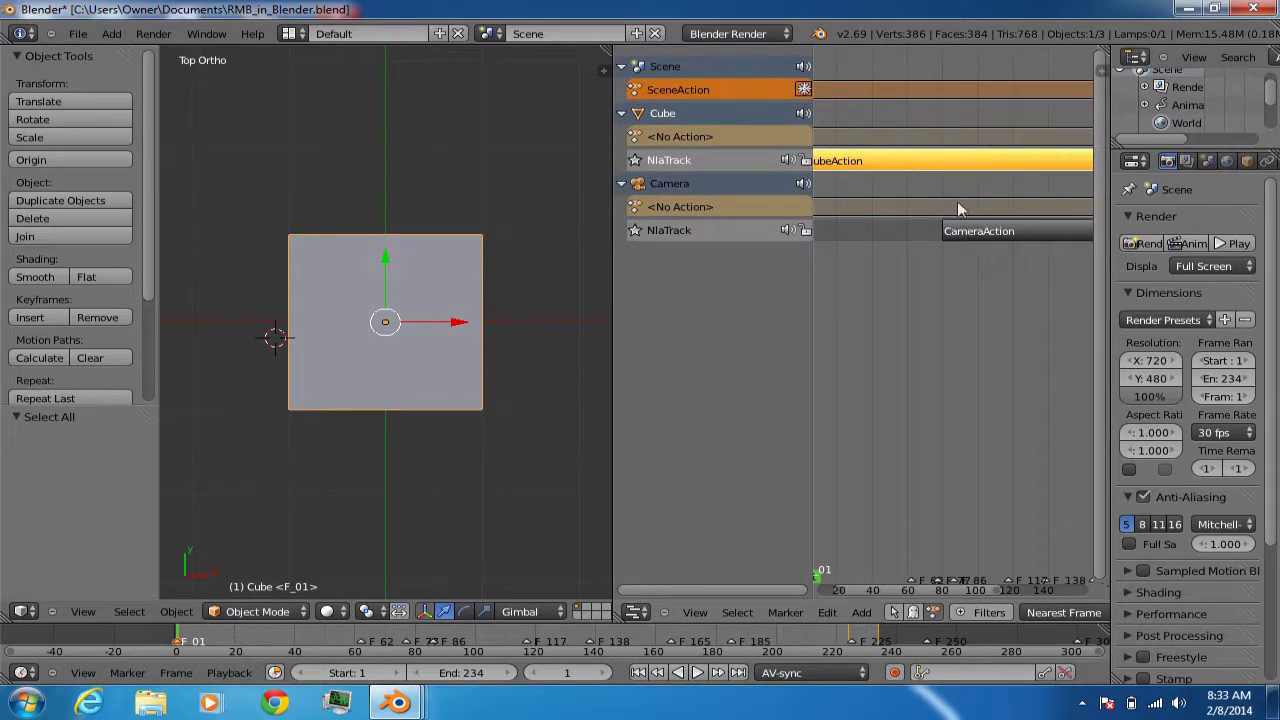
right_click(983, 233)
right_click(947, 161)
right_click(1005, 233)
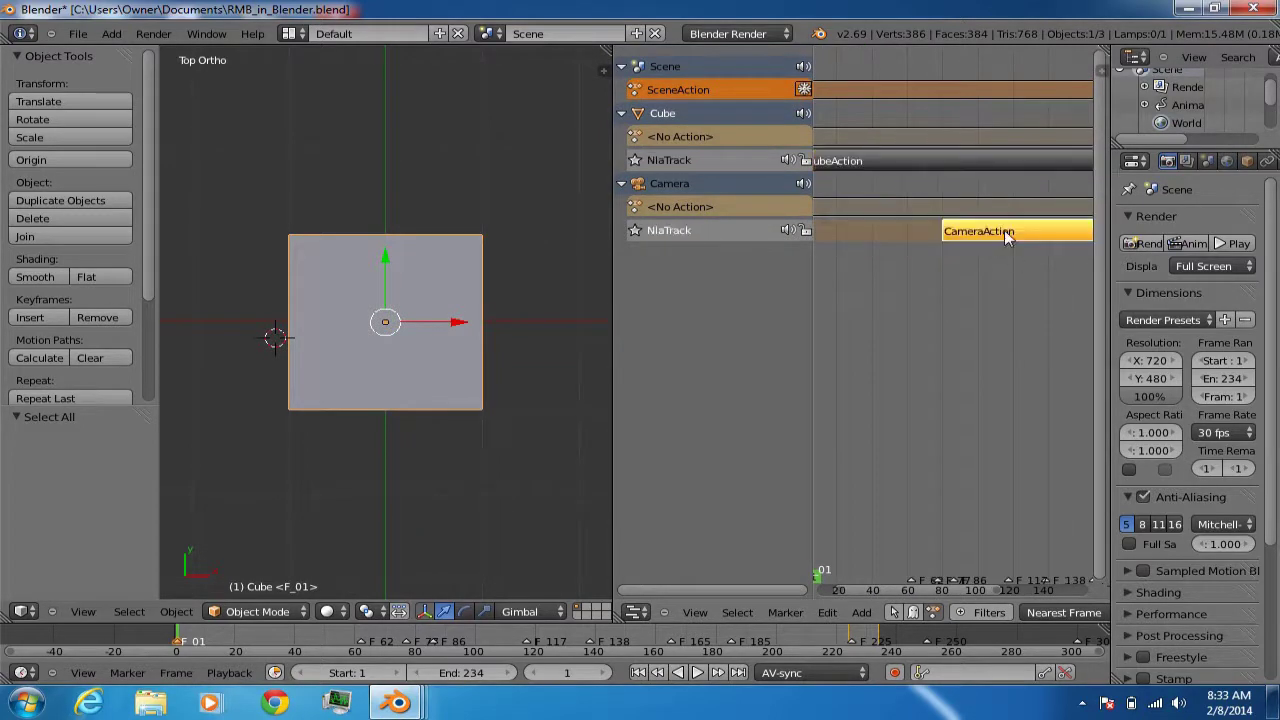
right_click(921, 165)
right_click(1007, 233)
Slide the CameraAction strip to earlier frames, then play and scrub the animation to check
right_drag(1000, 229, 910, 171)
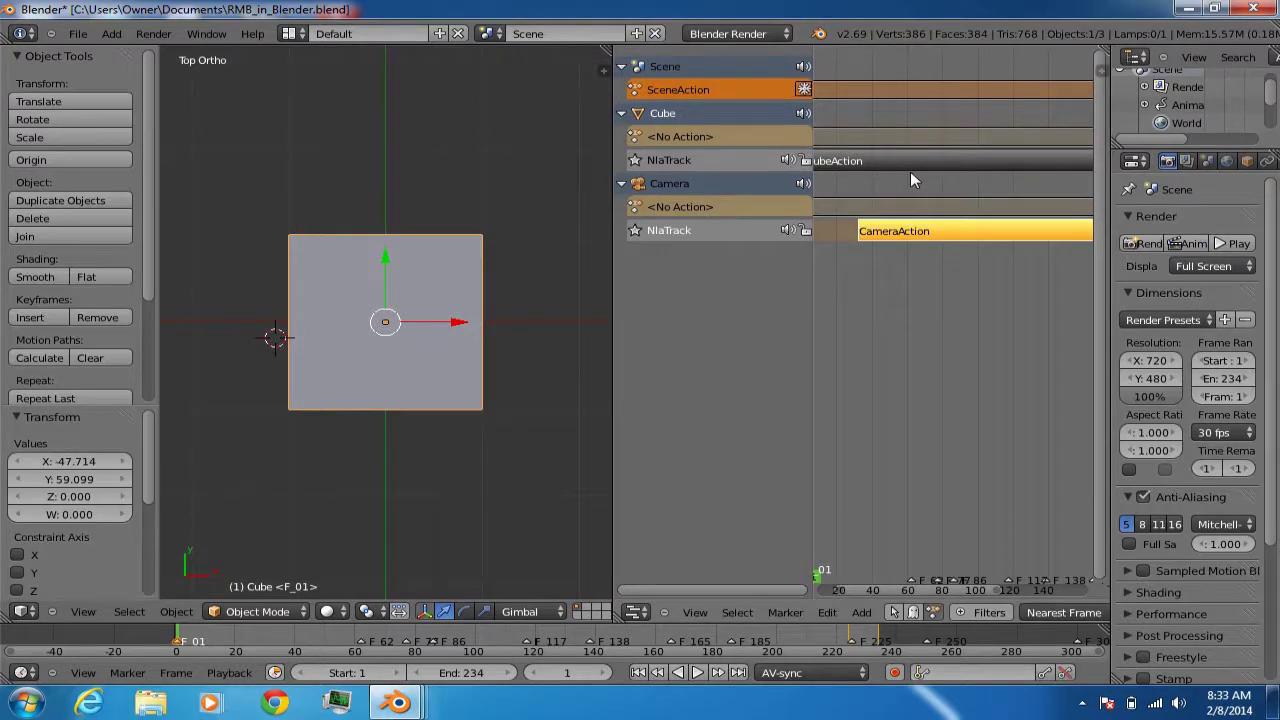
middle_drag(881, 186, 934, 212)
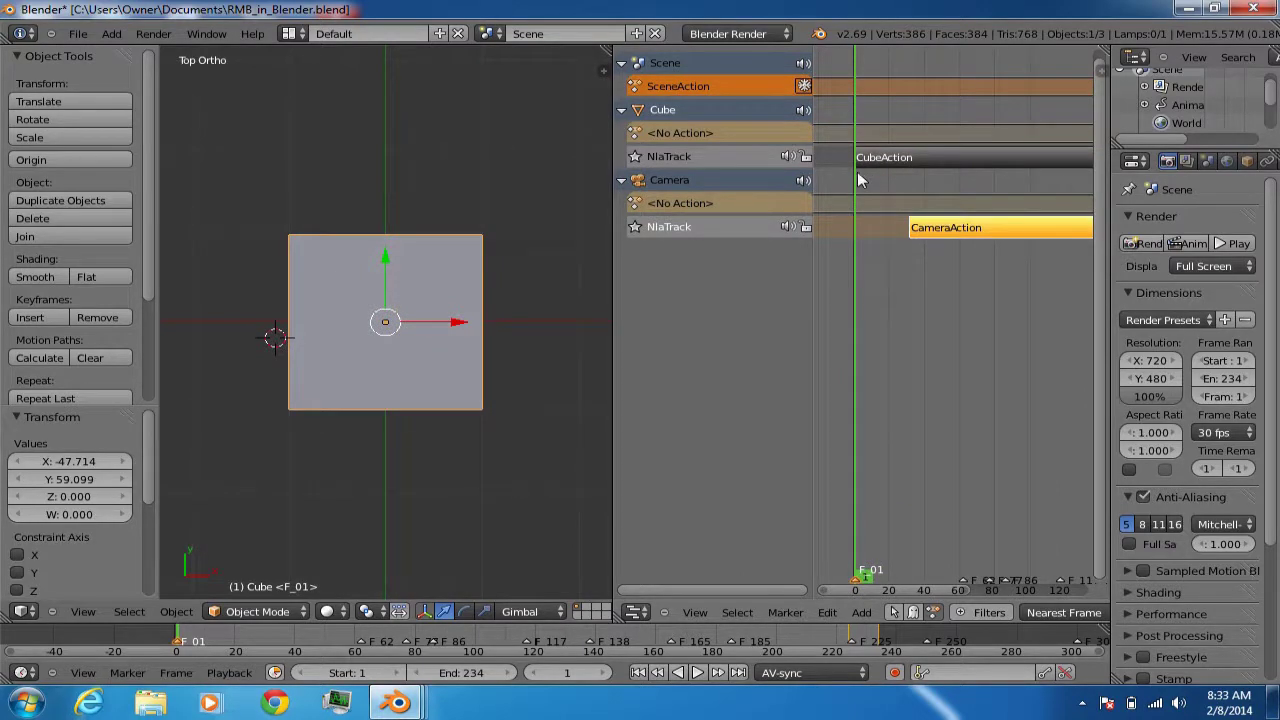
key(alt+a)
key(alt+a)
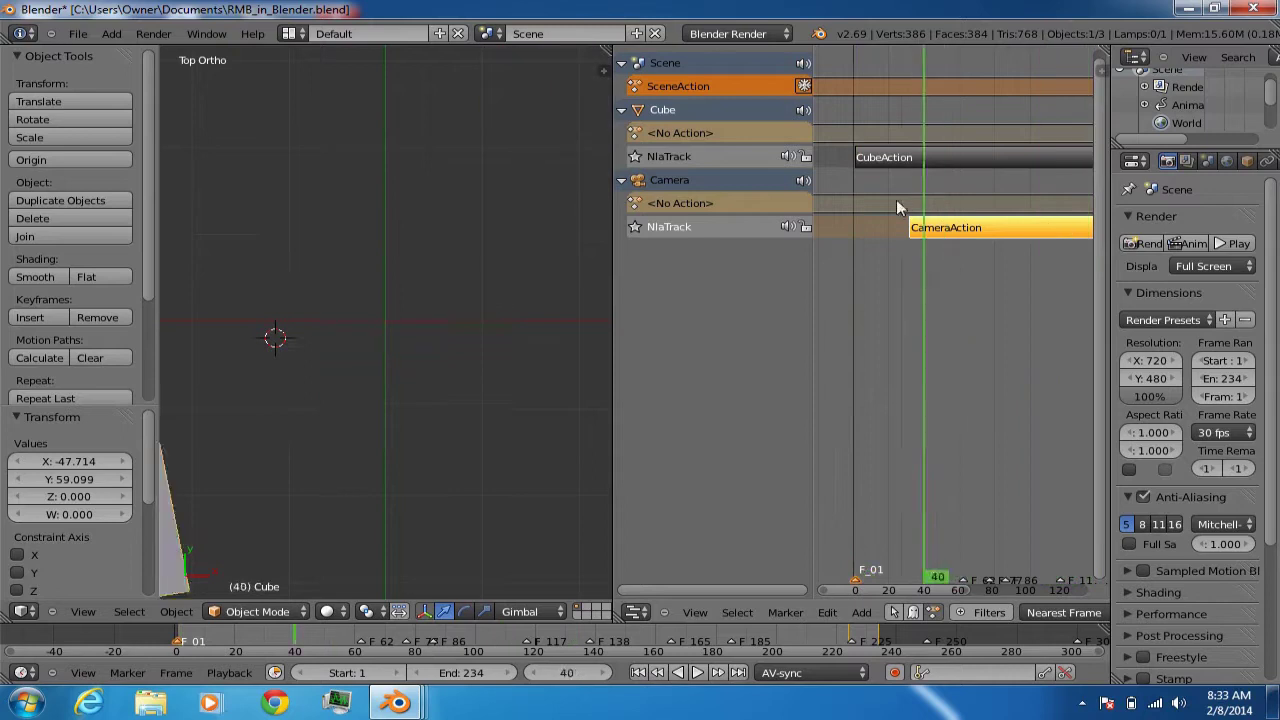
mouse_move(990, 233)
mouse_down()
mouse_move(884, 217)
mouse_move(993, 230)
mouse_up()
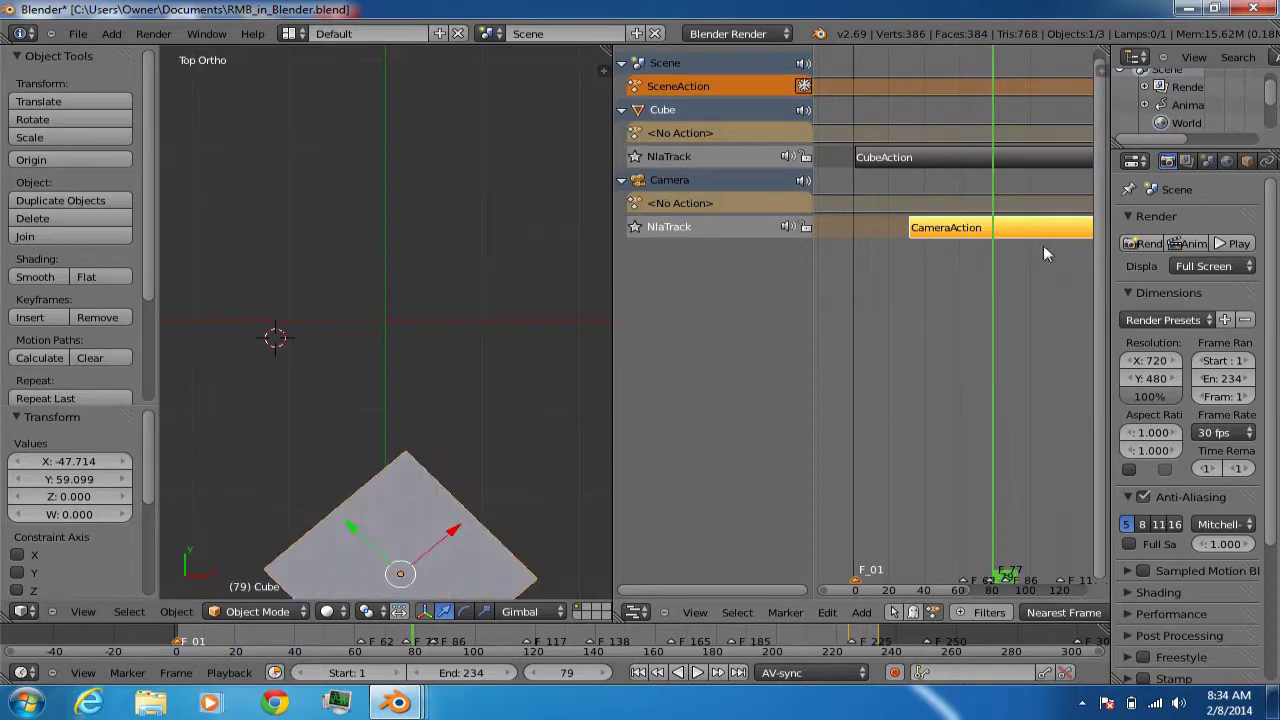
drag(975, 183, 919, 156)
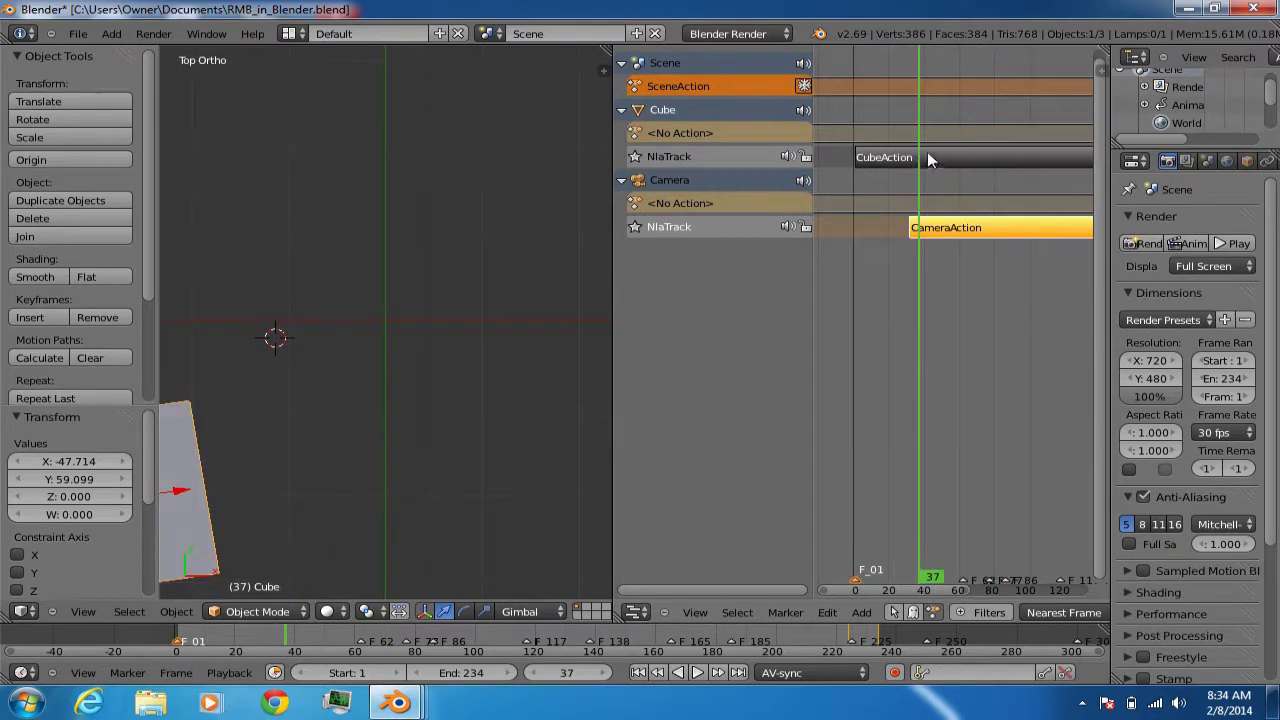
click(935, 162)
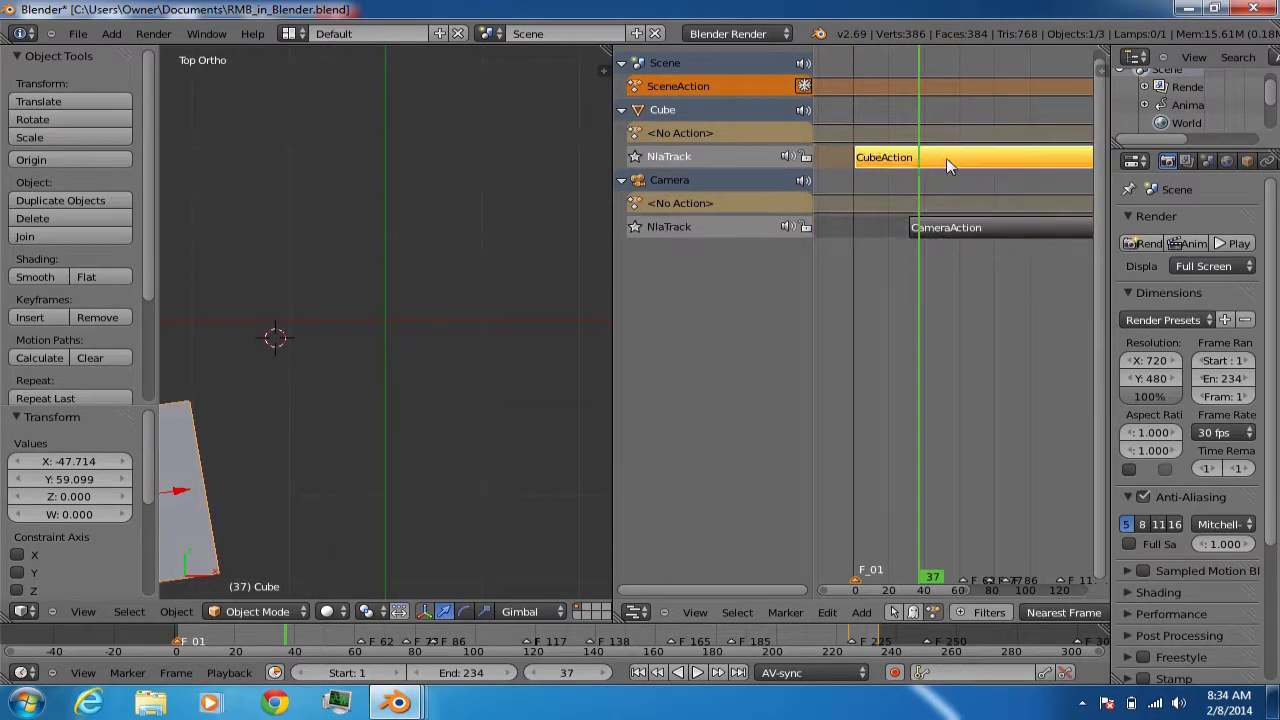
key(ctrl+g)
key(g)
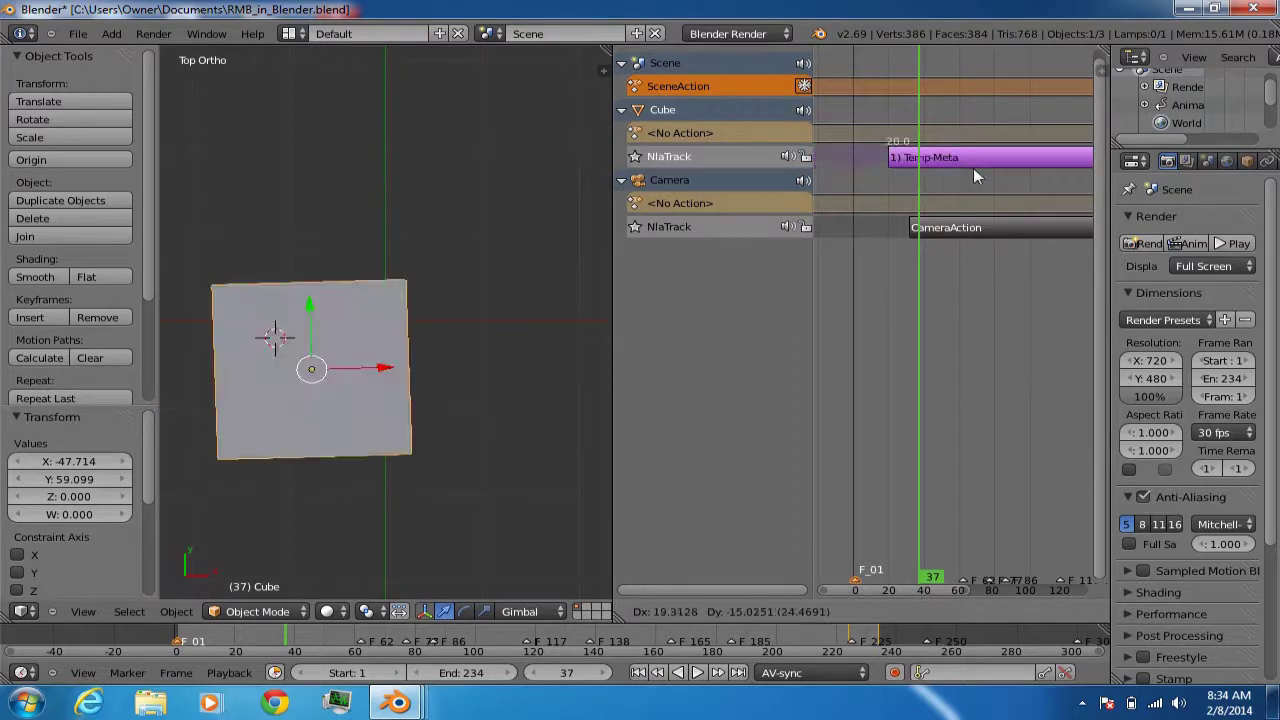
right_click(934, 175)
drag(920, 179, 881, 185)
drag(966, 186, 841, 173)
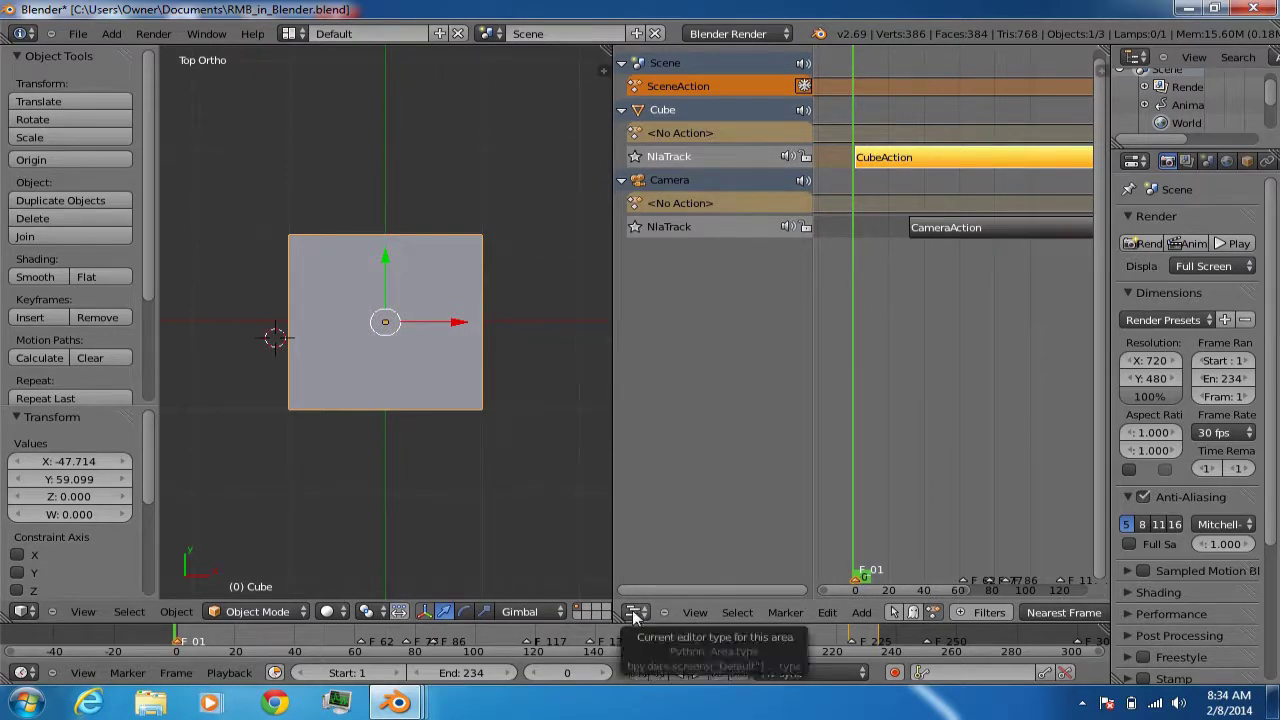
Switch the screen layout to Video Editing and scrub through the sequence
click(288, 33)
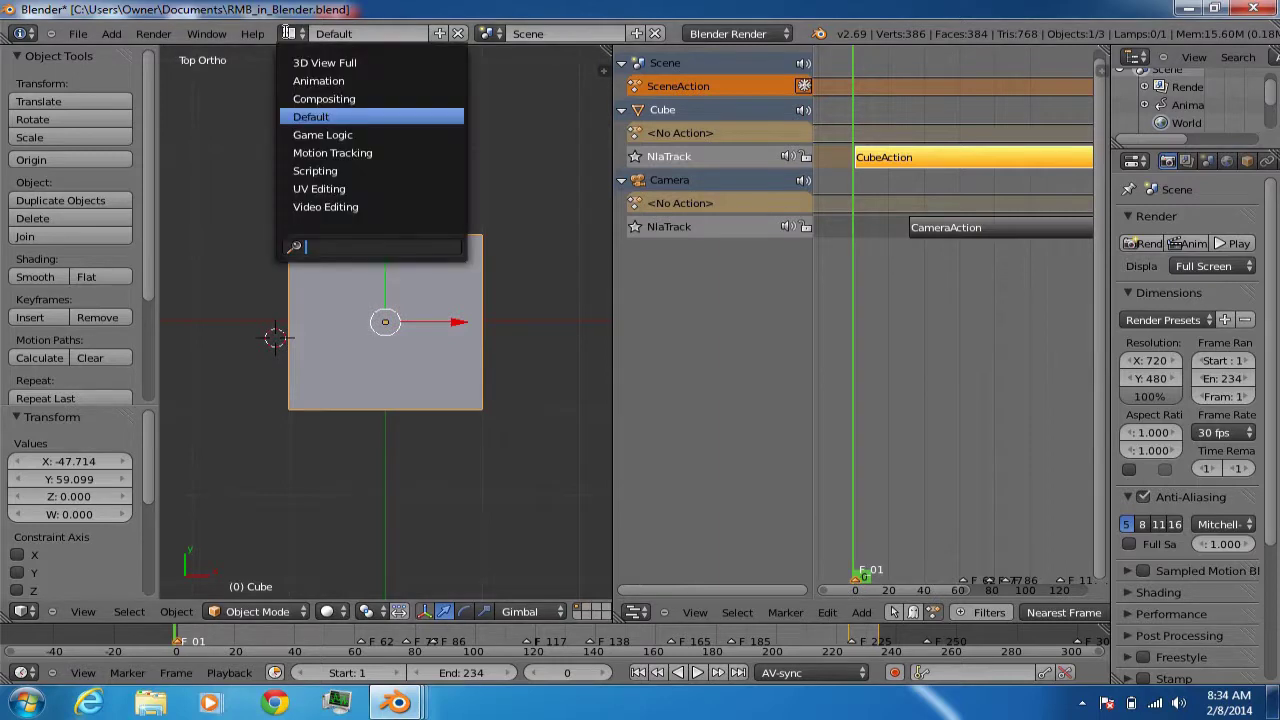
click(343, 207)
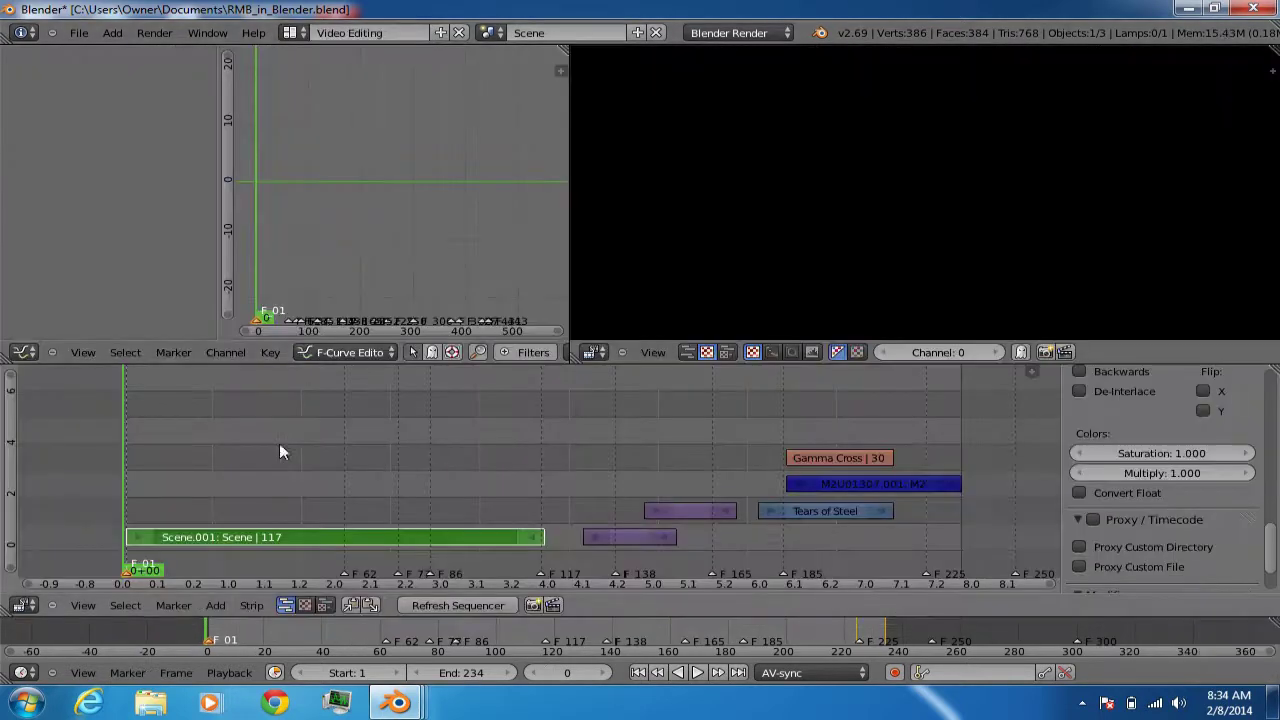
drag(273, 424, 886, 450)
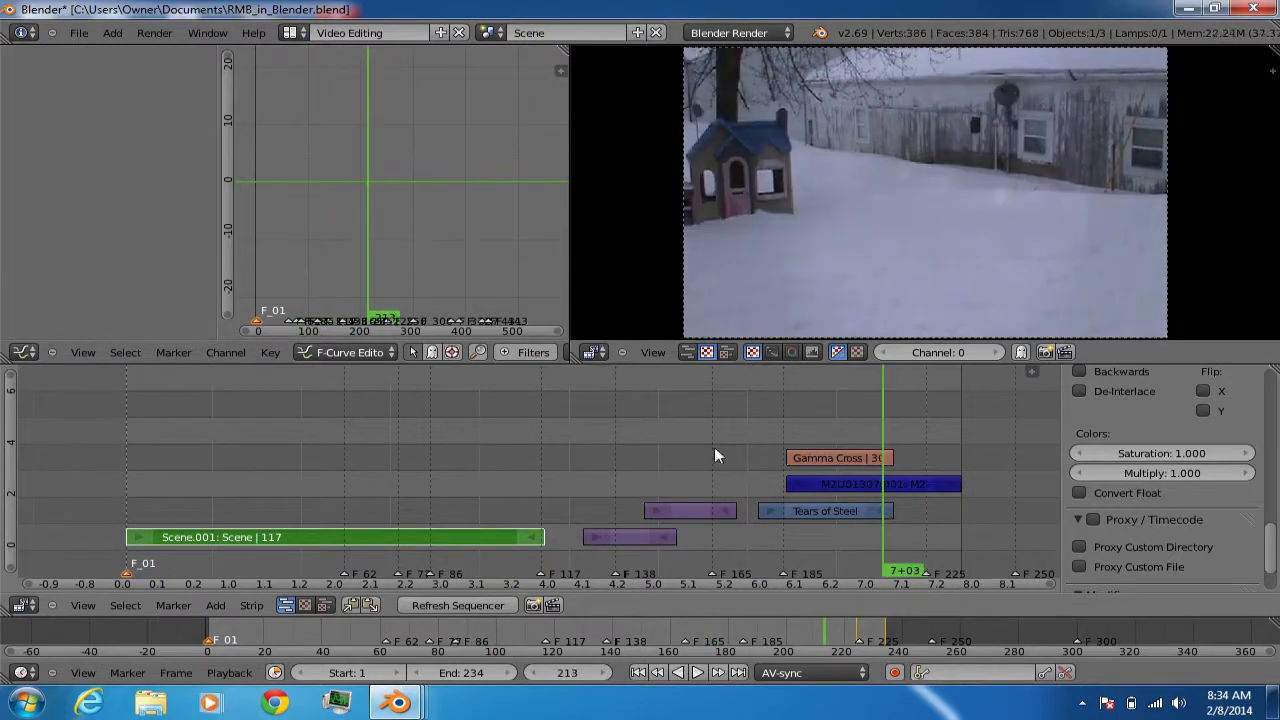
Scrub the sequencer playhead to frames 84 and 65, then through the grey cube footage
click(422, 410)
drag(398, 412, 355, 415)
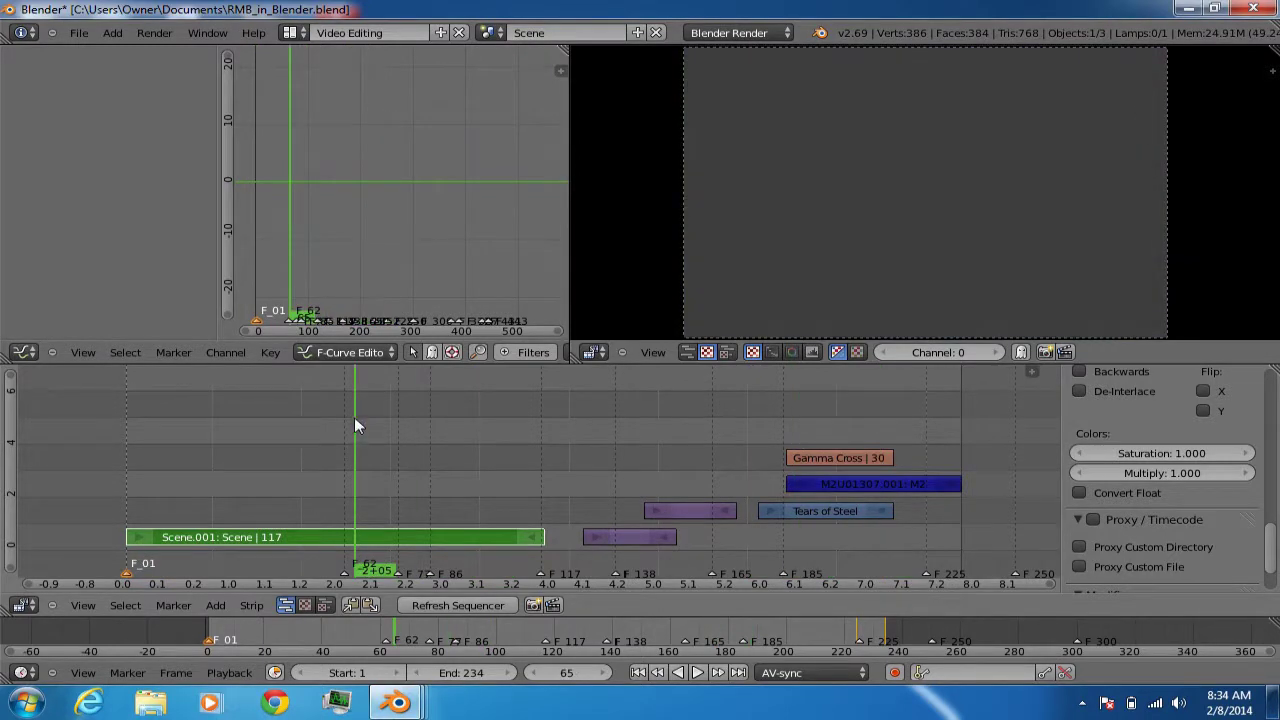
drag(271, 500, 395, 510)
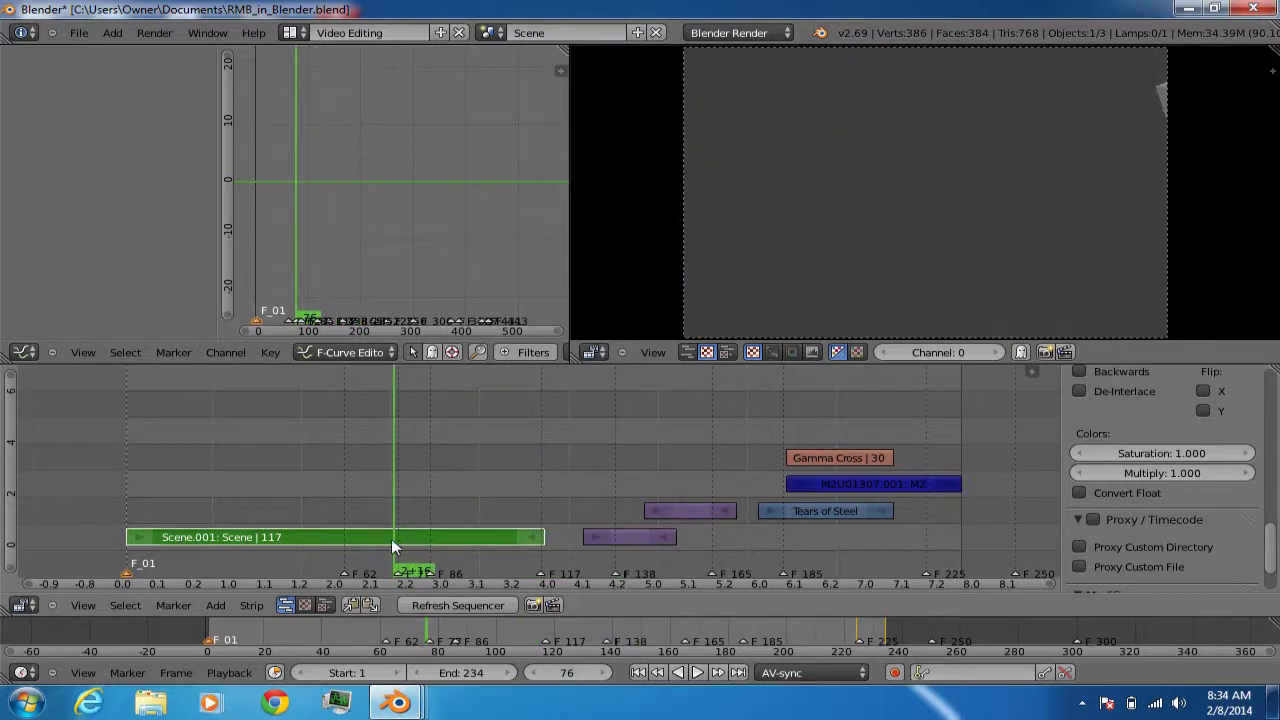
drag(392, 545, 456, 541)
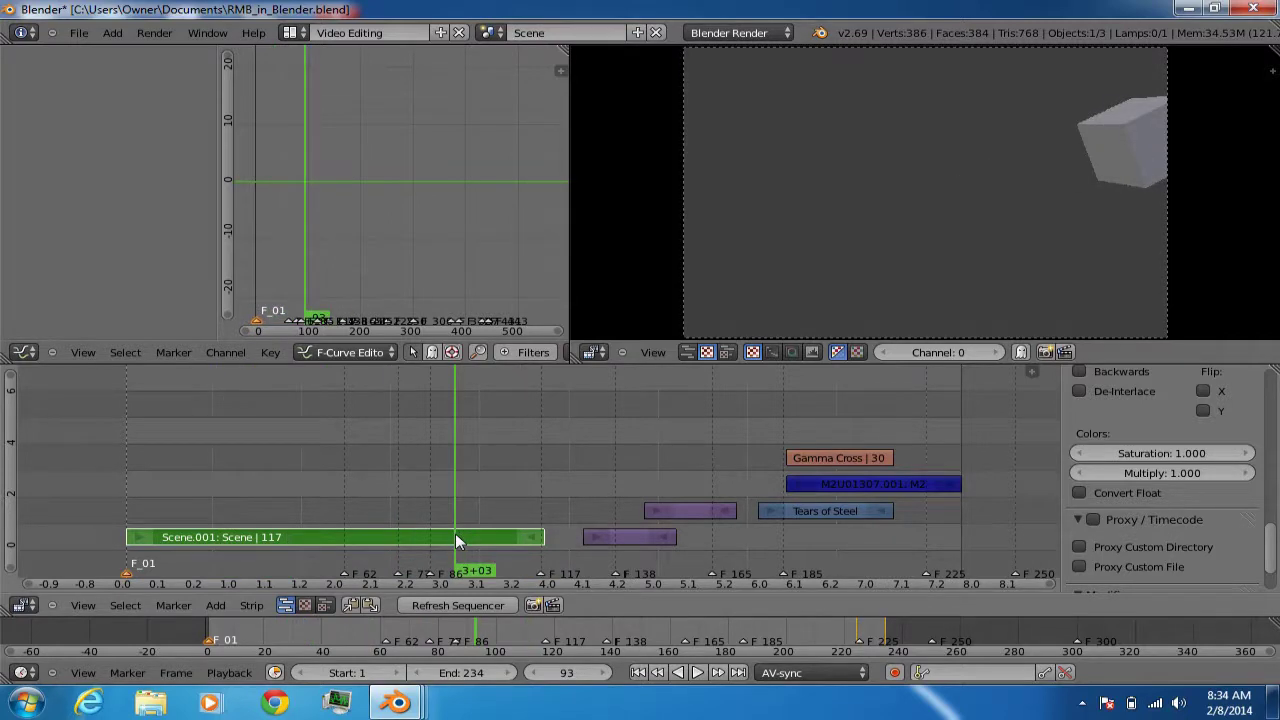
drag(456, 541, 563, 533)
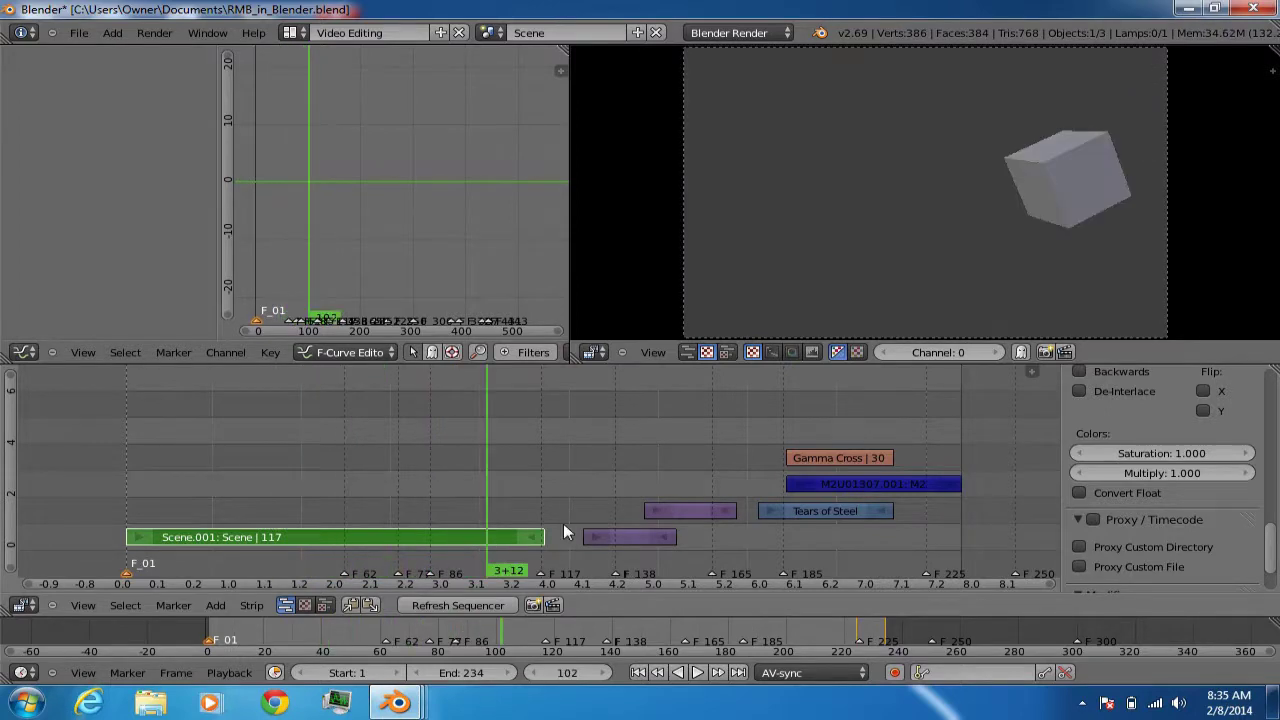
Right-click the purple strips and the Scene.001 strip, starting a slide then cancelling it
right_click(619, 537)
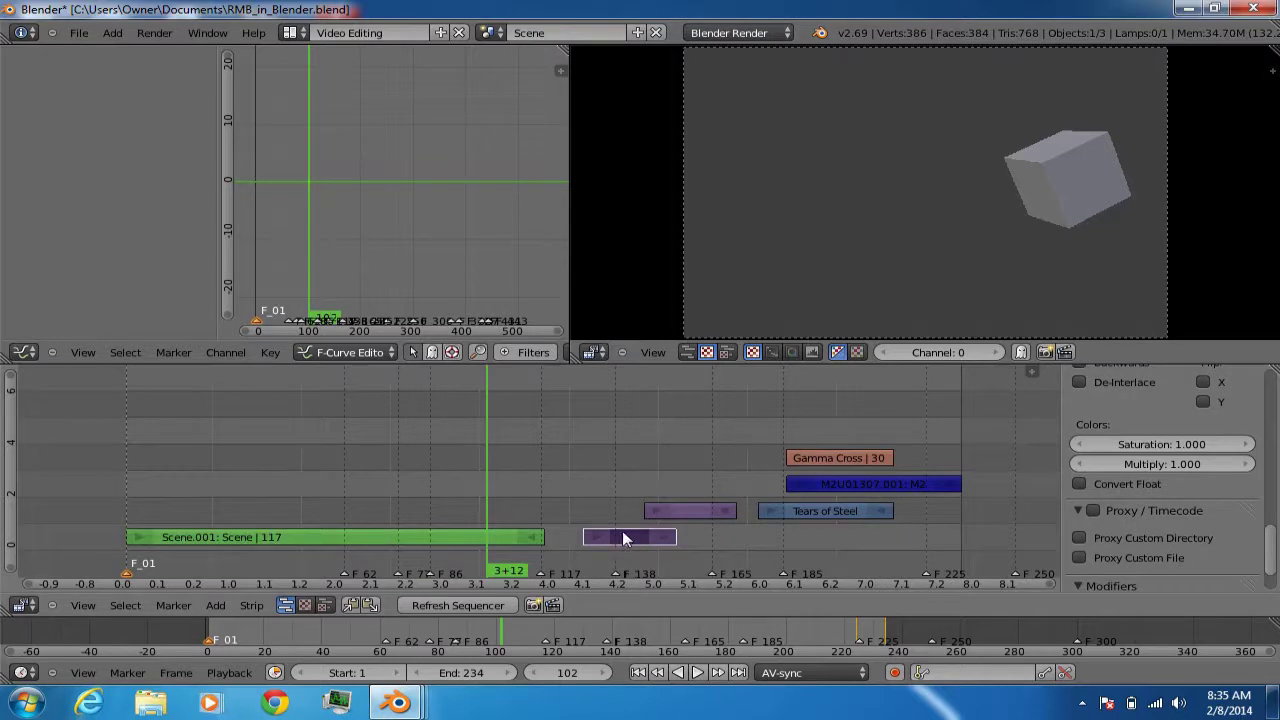
right_click(671, 510)
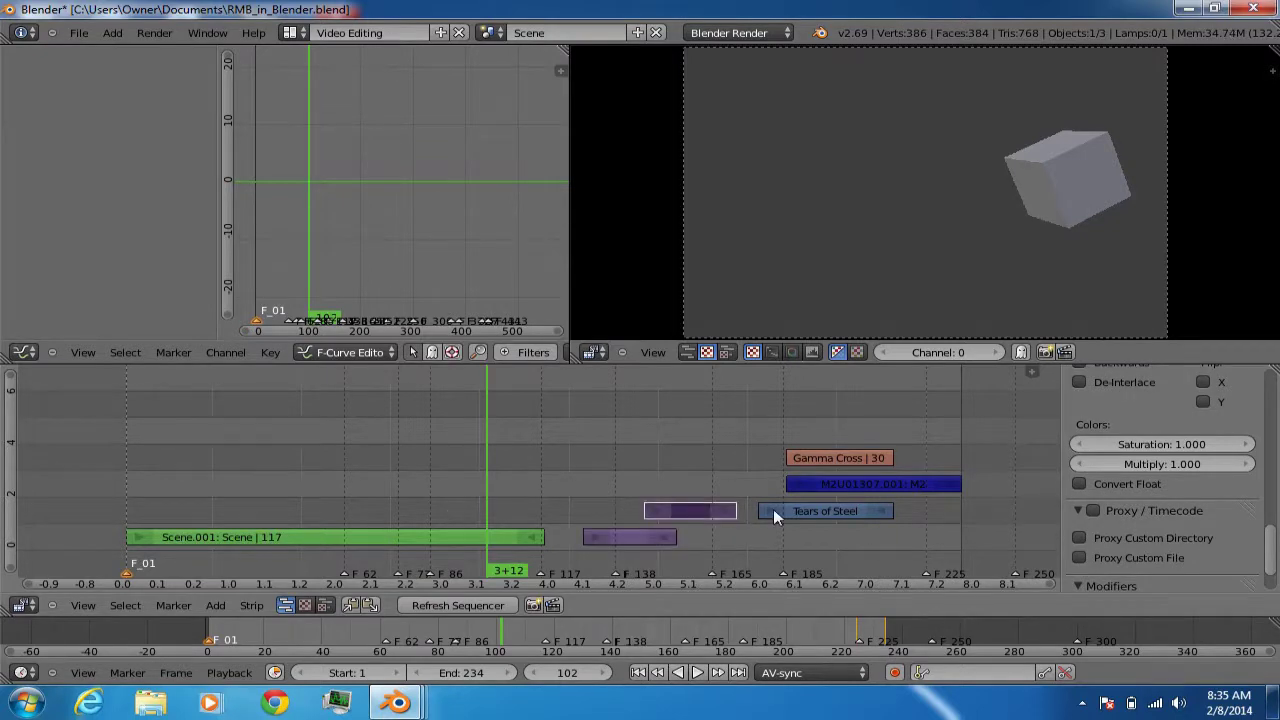
right_click(388, 541)
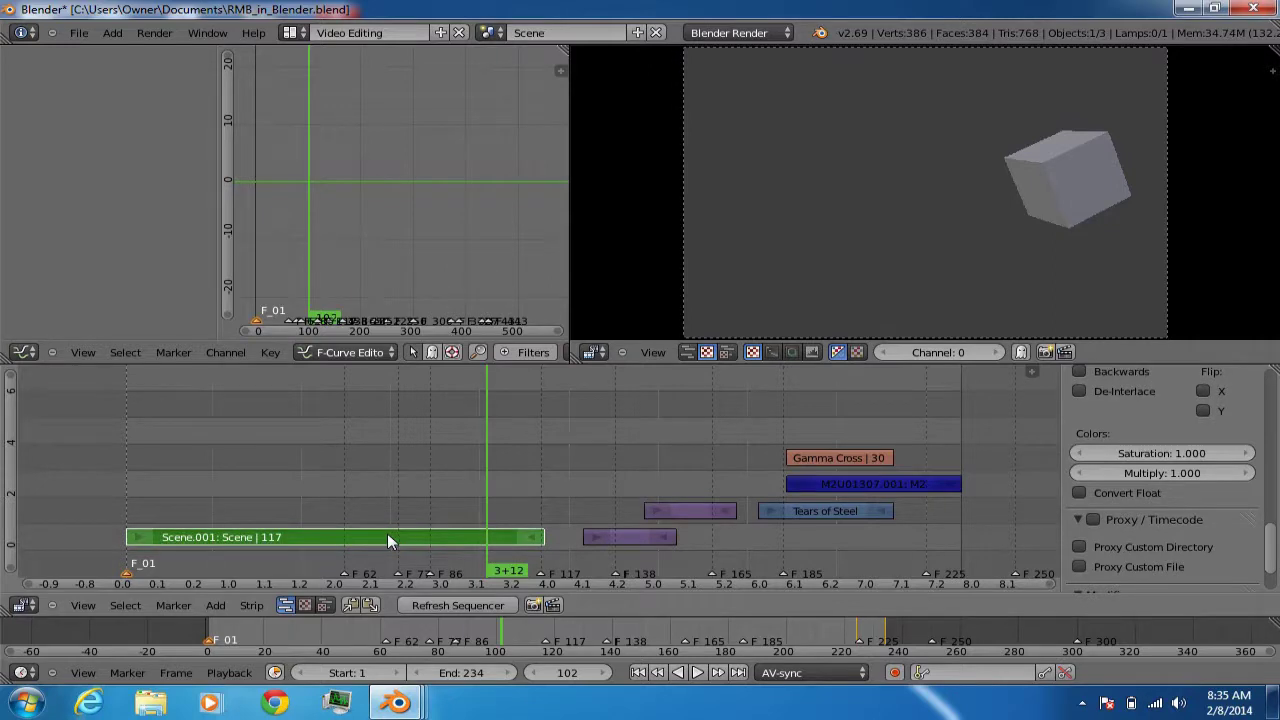
key(g)
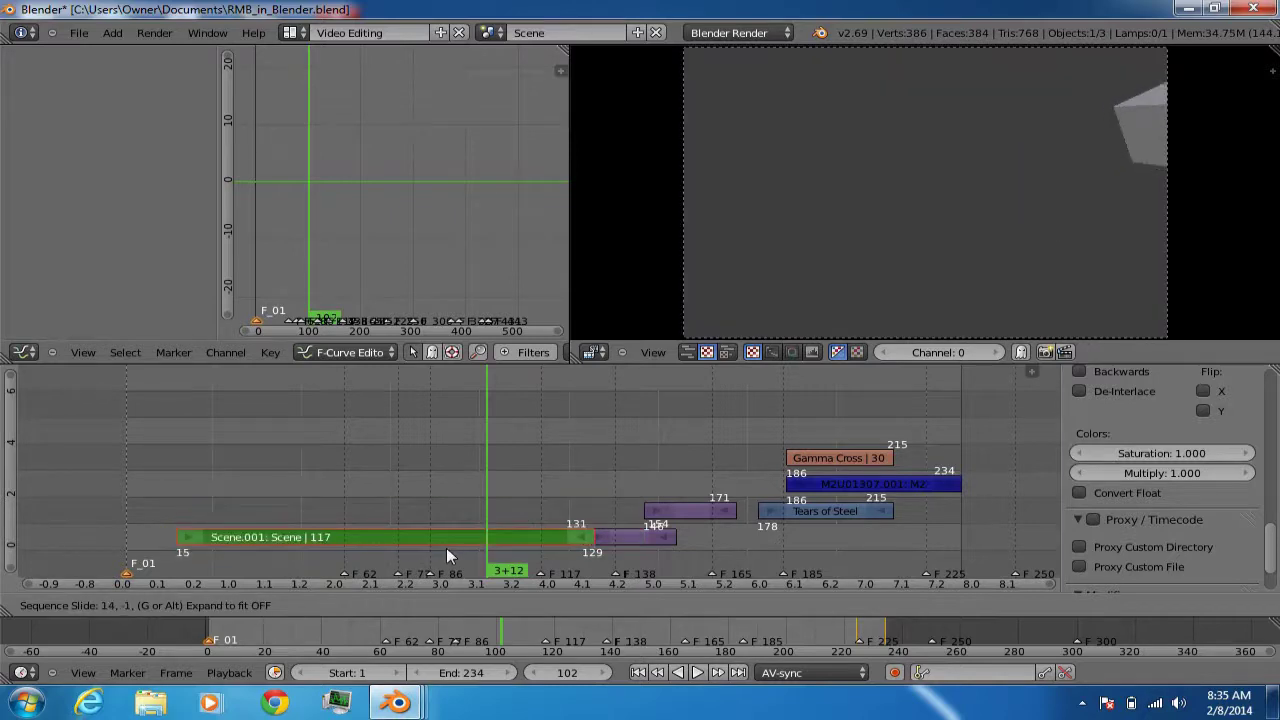
key(Escape)
Select the small and upper purple strips, starting and cancelling a slide on each
right_click(603, 533)
key(g)
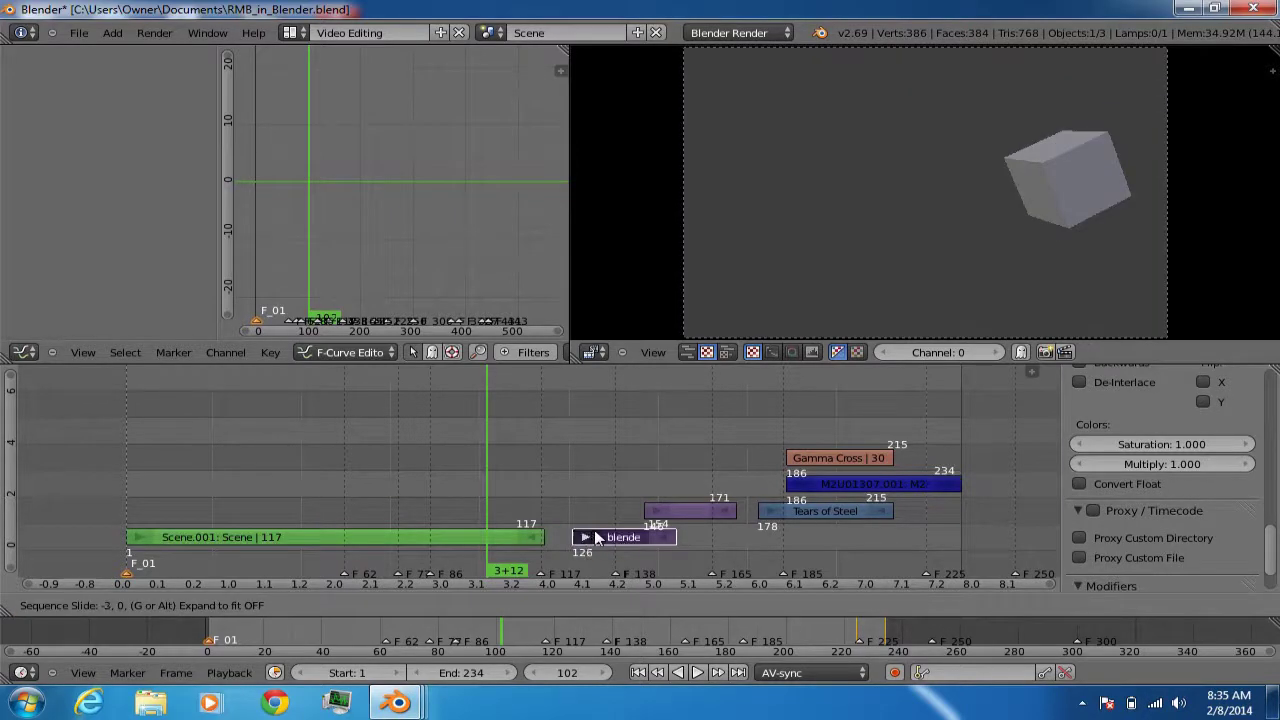
key(Escape)
right_click(695, 510)
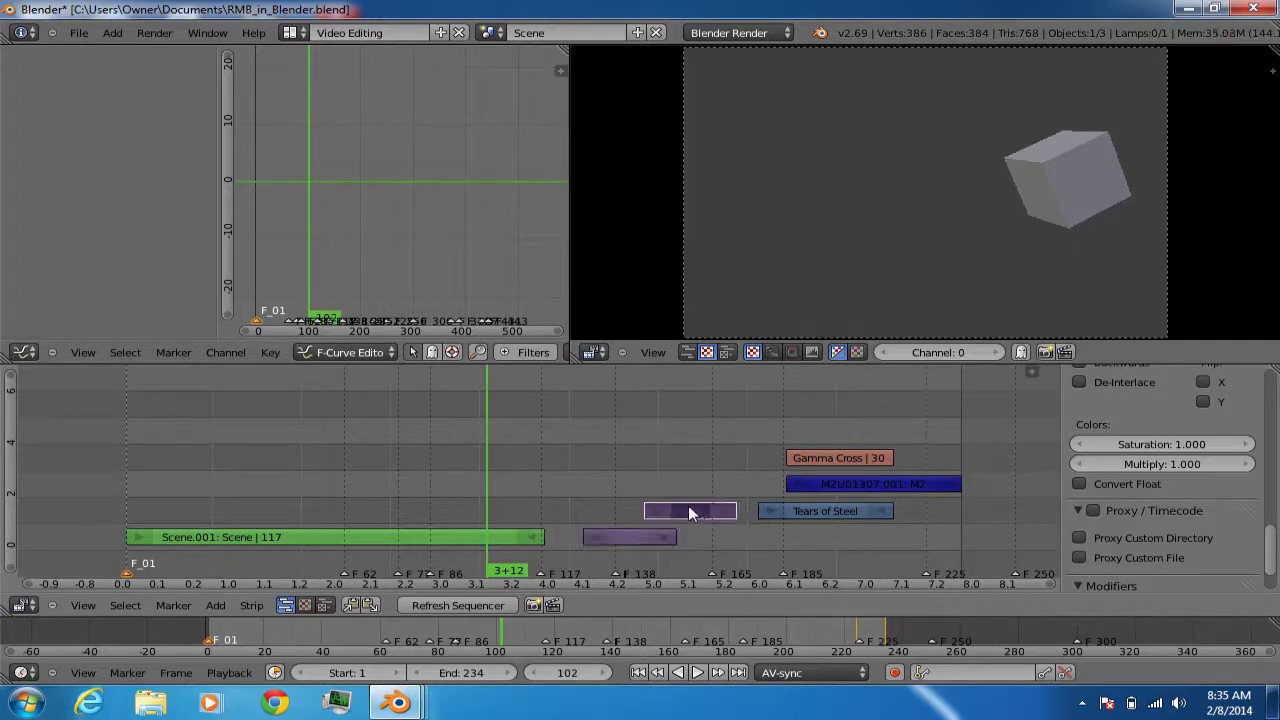
key(g)
key(Escape)
Play the sequence, jump to frame 121, then rewind to the first frame
key(alt+a)
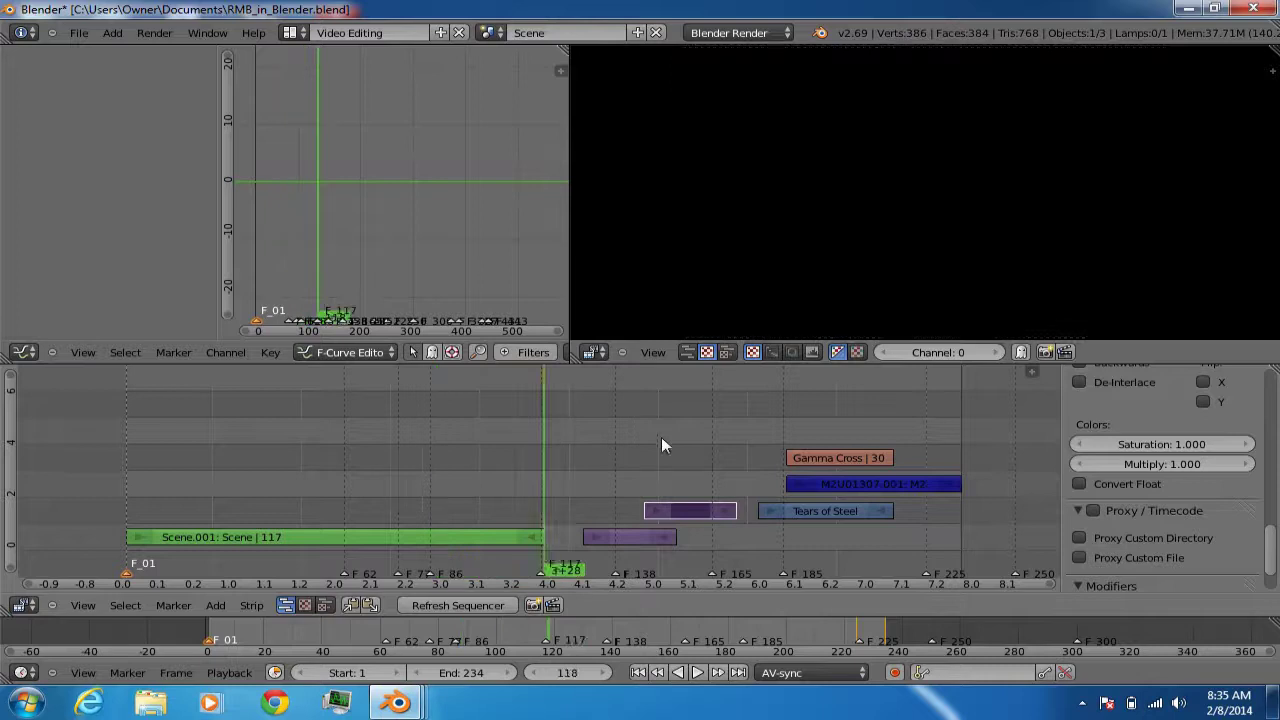
click(555, 428)
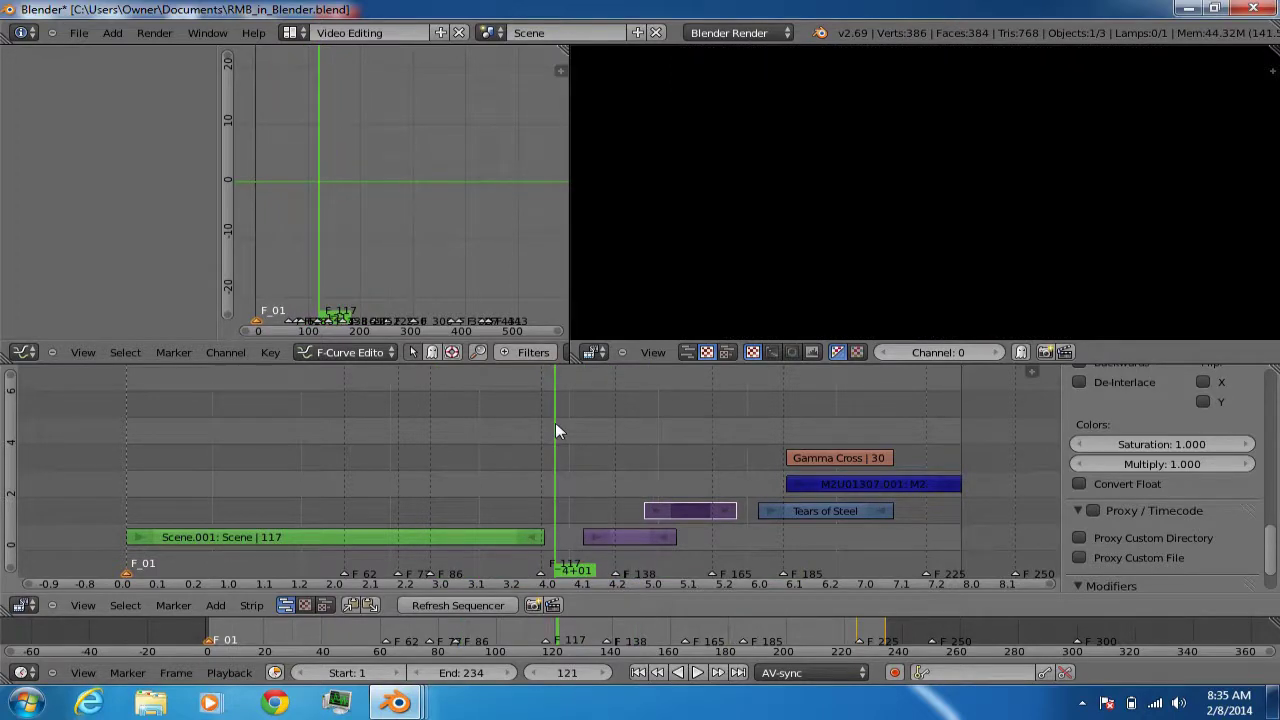
key(shift+Left)
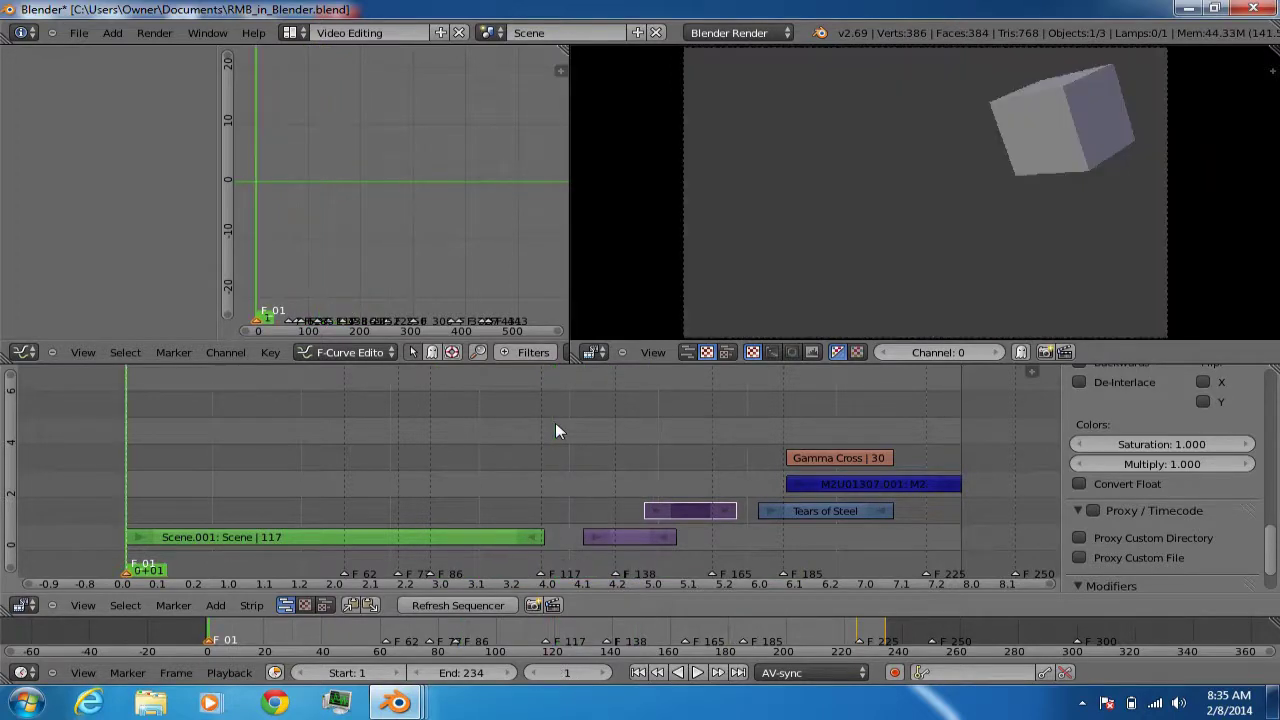
click(290, 34)
Switch to the Motion Tracking workspace and scrub through the footage frames
click(343, 151)
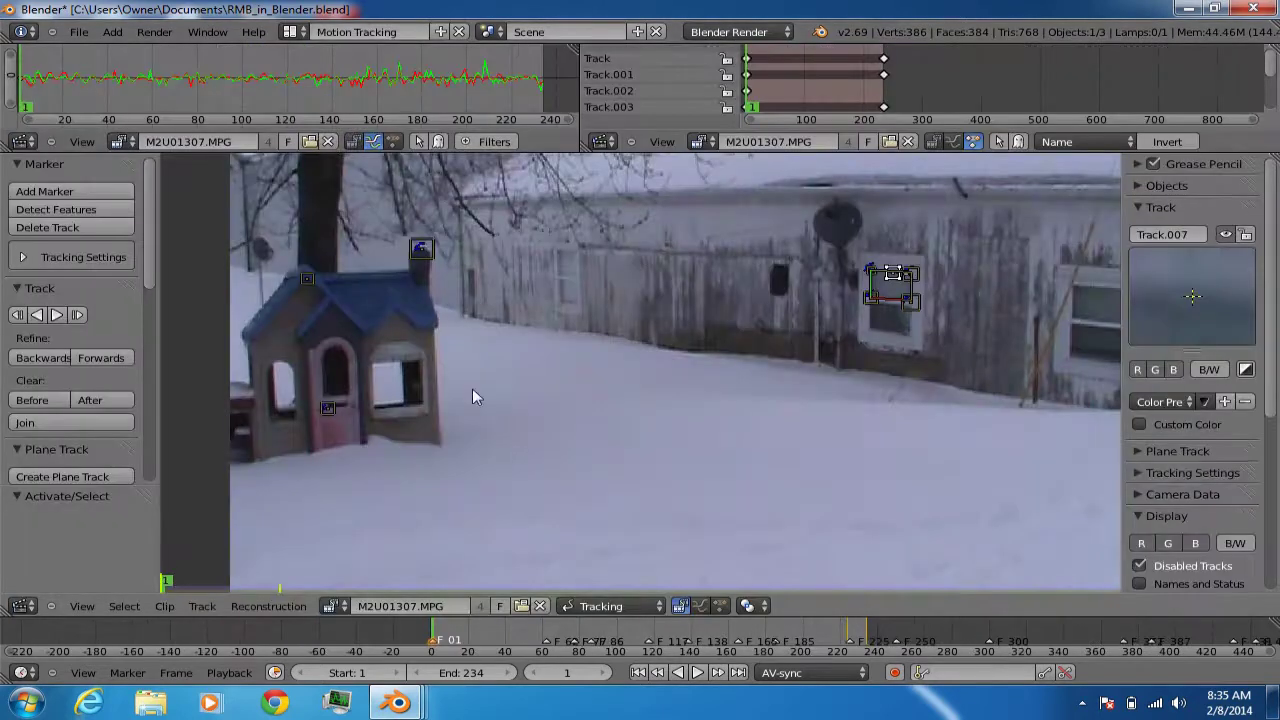
scroll(467, 376, up, 3)
scroll(467, 376, down, 2)
drag(514, 657, 434, 634)
Zoom and pan the clip editor across the house wall and window to the mailbox marker
scroll(504, 494, up, 5)
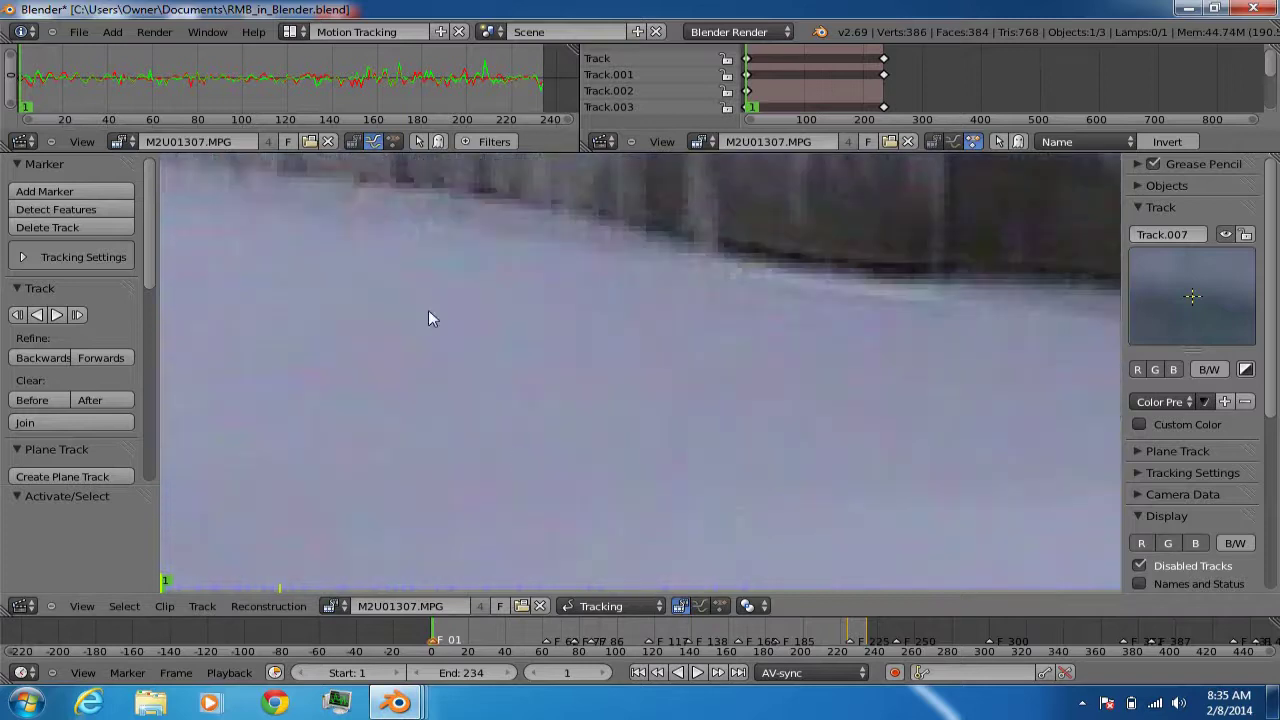
middle_drag(428, 318, 200, 343)
middle_drag(960, 323, 1056, 467)
scroll(957, 450, down, 5)
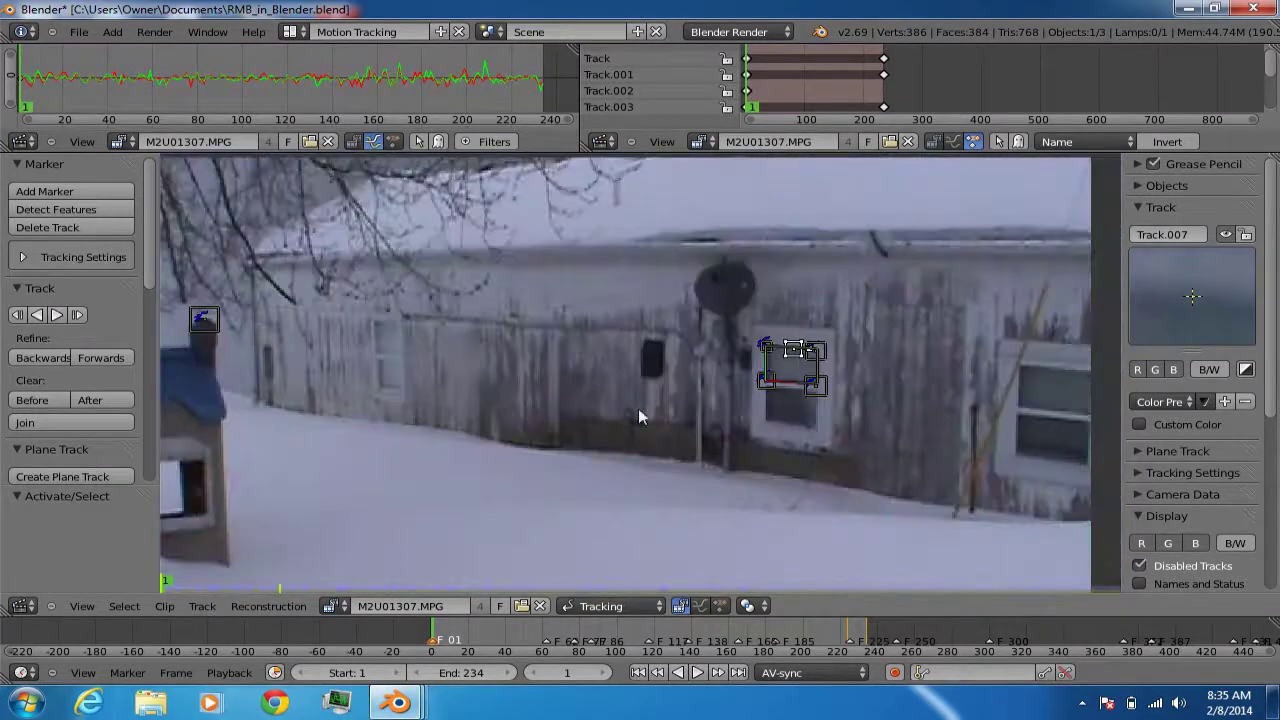
middle_drag(638, 418, 905, 382)
scroll(629, 389, up, 2)
scroll(423, 291, up, 3)
mouse_move(423, 291)
middle_down()
mouse_move(738, 437)
mouse_move(840, 458)
middle_up()
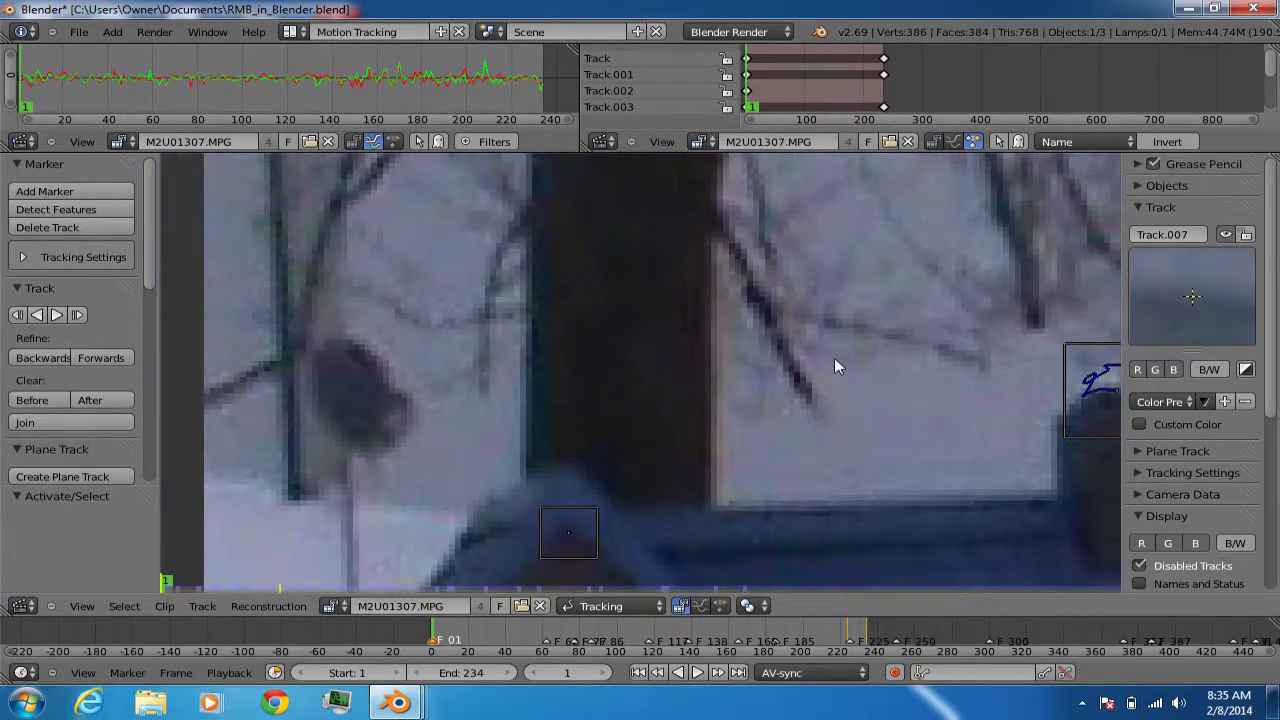
mouse_move(726, 435)
middle_down()
mouse_move(649, 437)
mouse_move(613, 370)
middle_up()
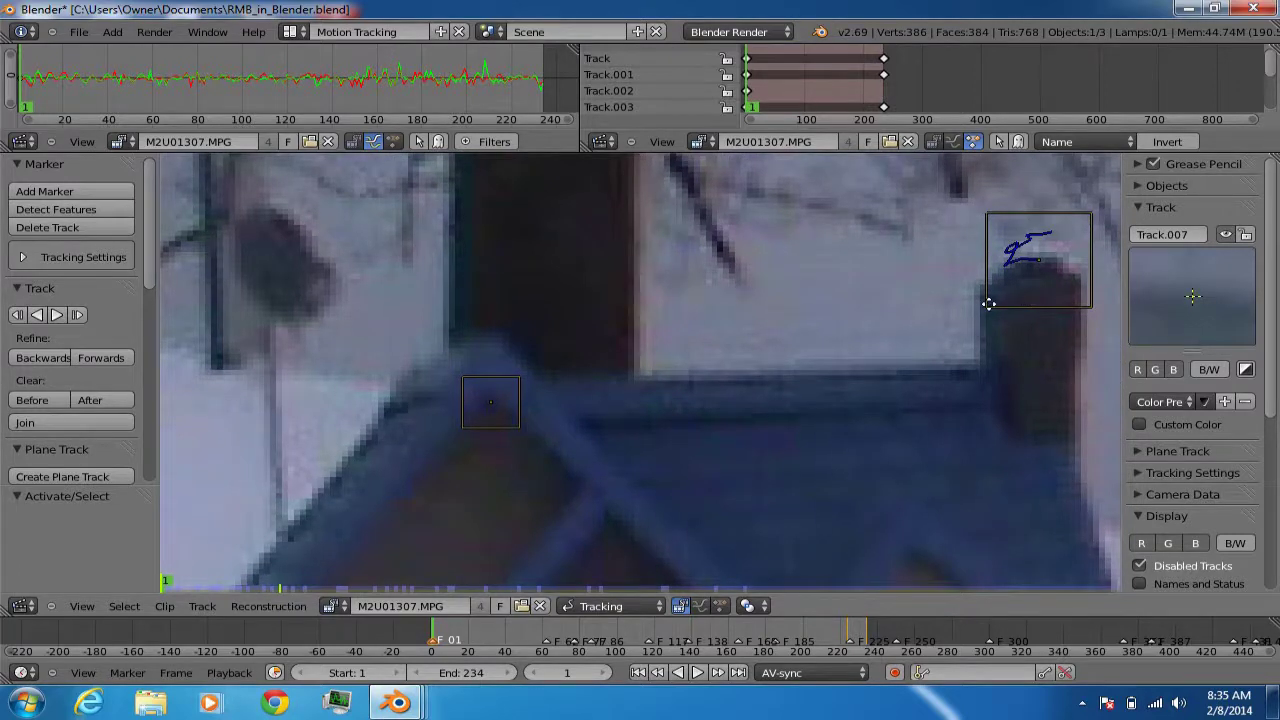
scroll(1009, 292, up, 1)
middle_drag(1009, 292, 759, 330)
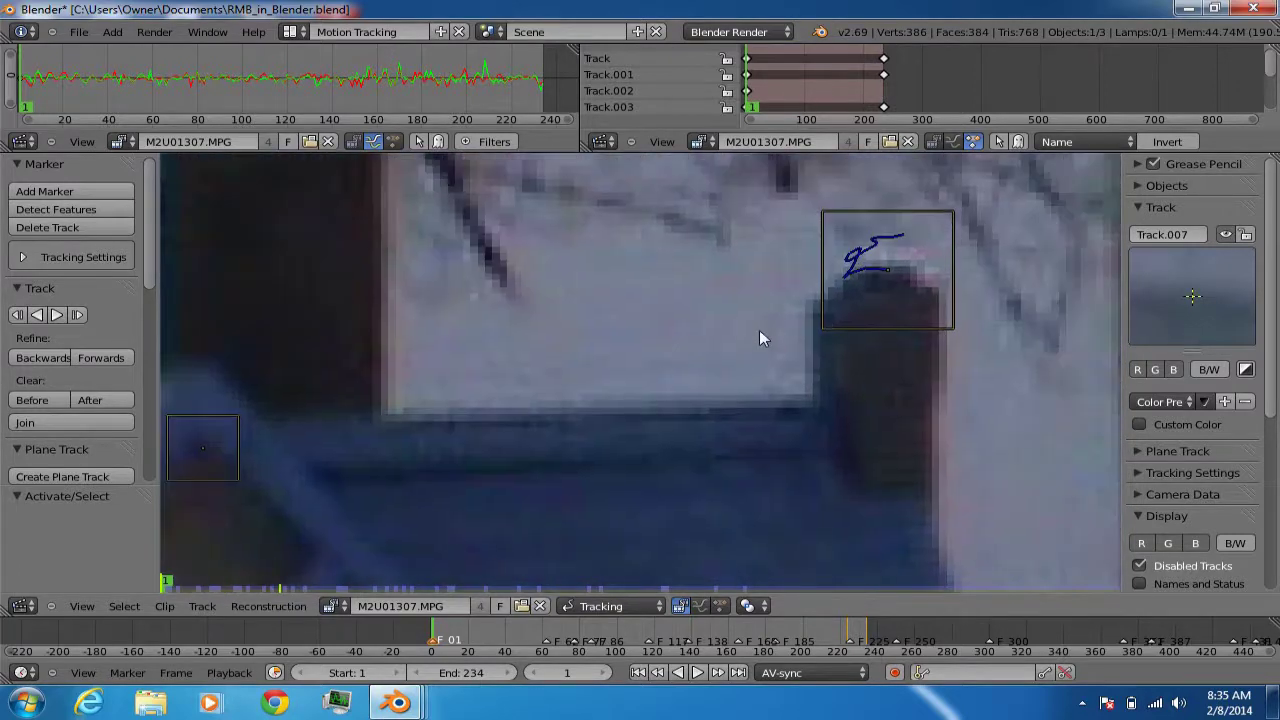
Select the Track marker, then the Track.002 marker
click(884, 300)
middle_drag(202, 441, 431, 409)
click(431, 409)
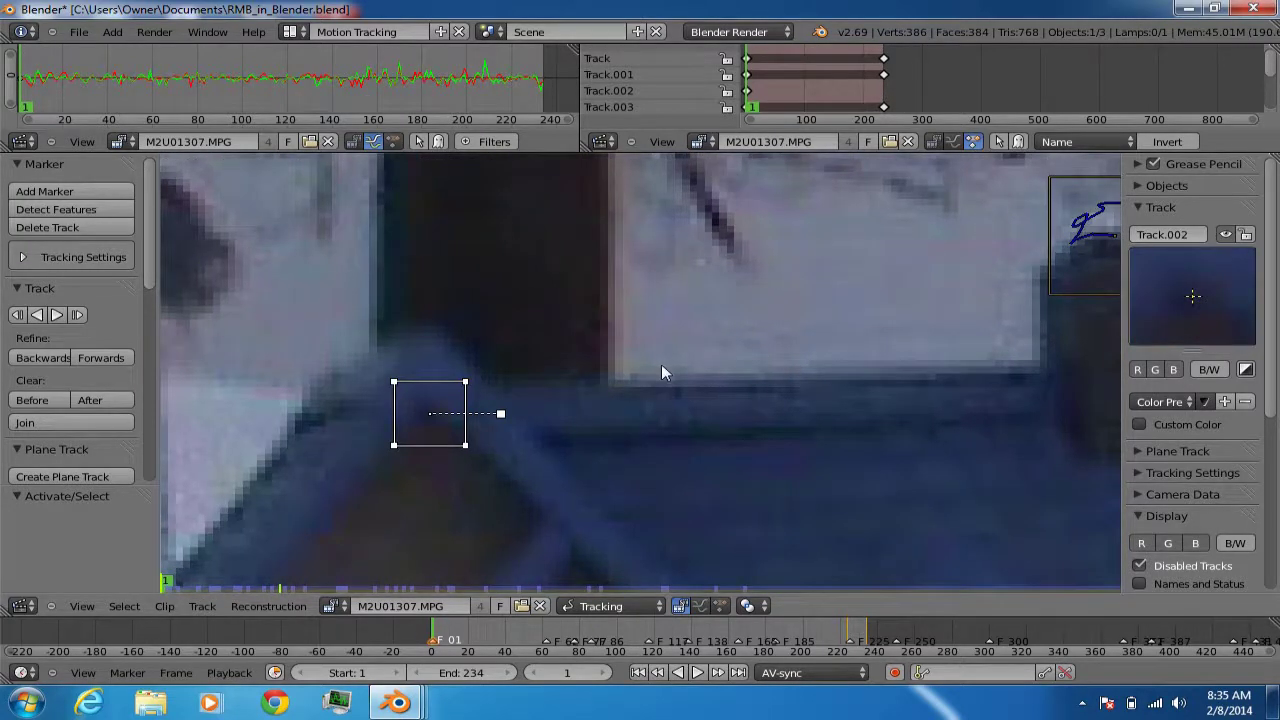
scroll(670, 362, down, 1)
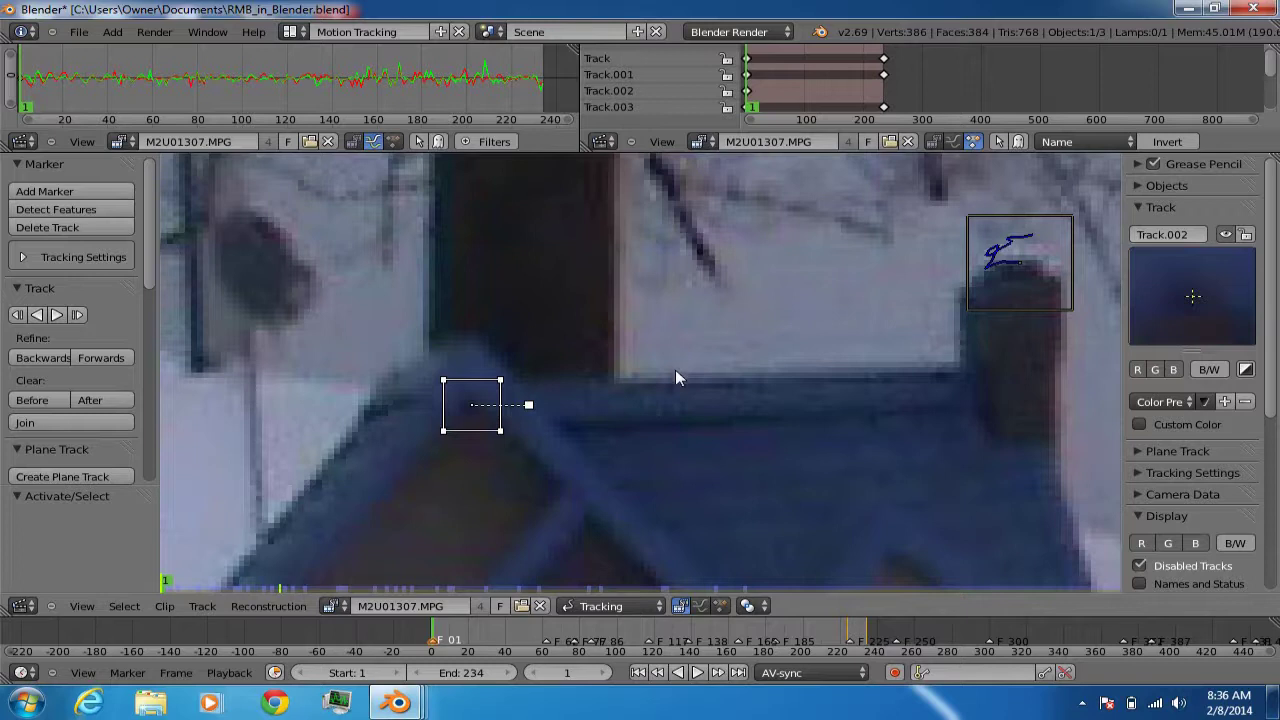
Add a Track.008 marker beside the window, nudge it down-right, then trial-move Track.002
ctrl+click(616, 374)
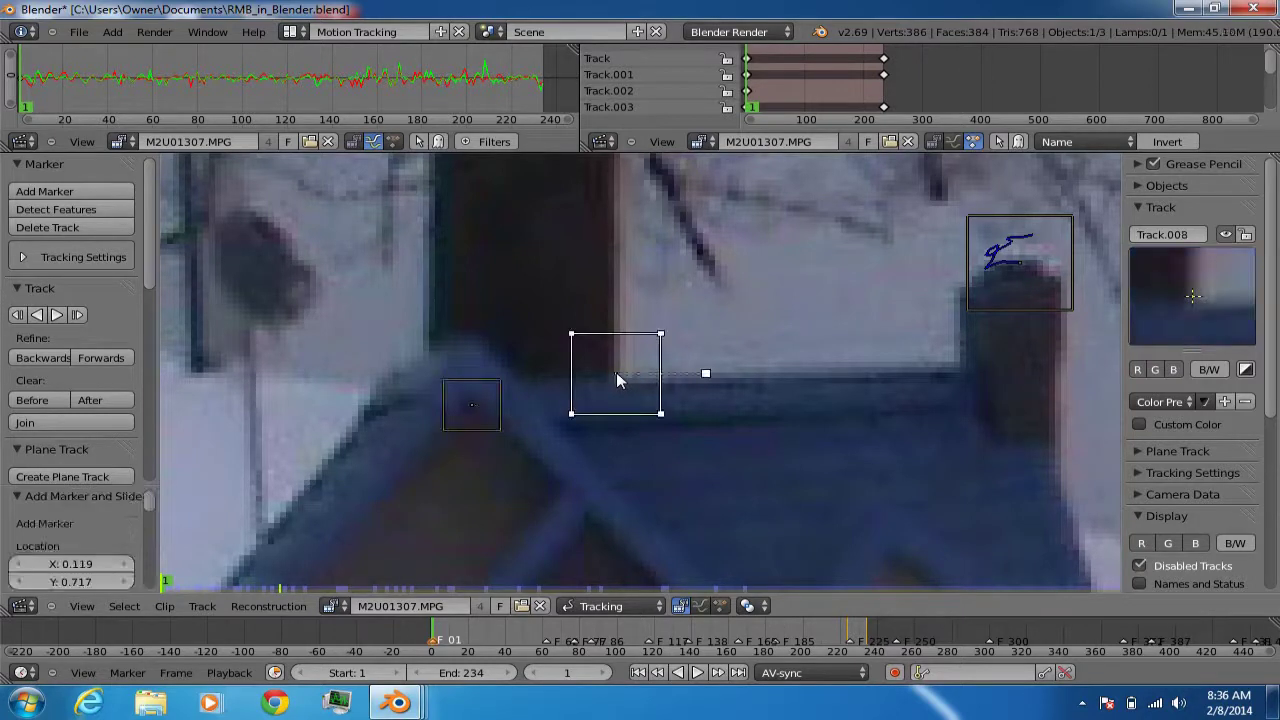
key(g)
key(Escape)
key(g)
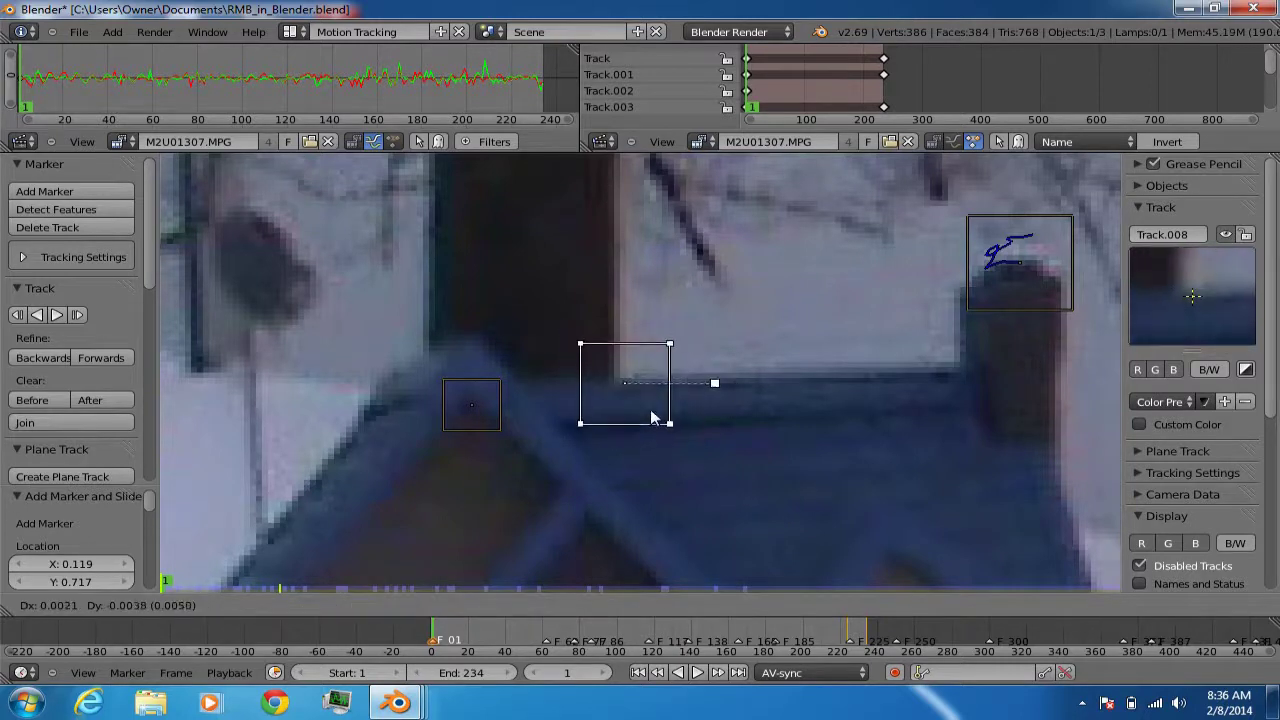
click(650, 416)
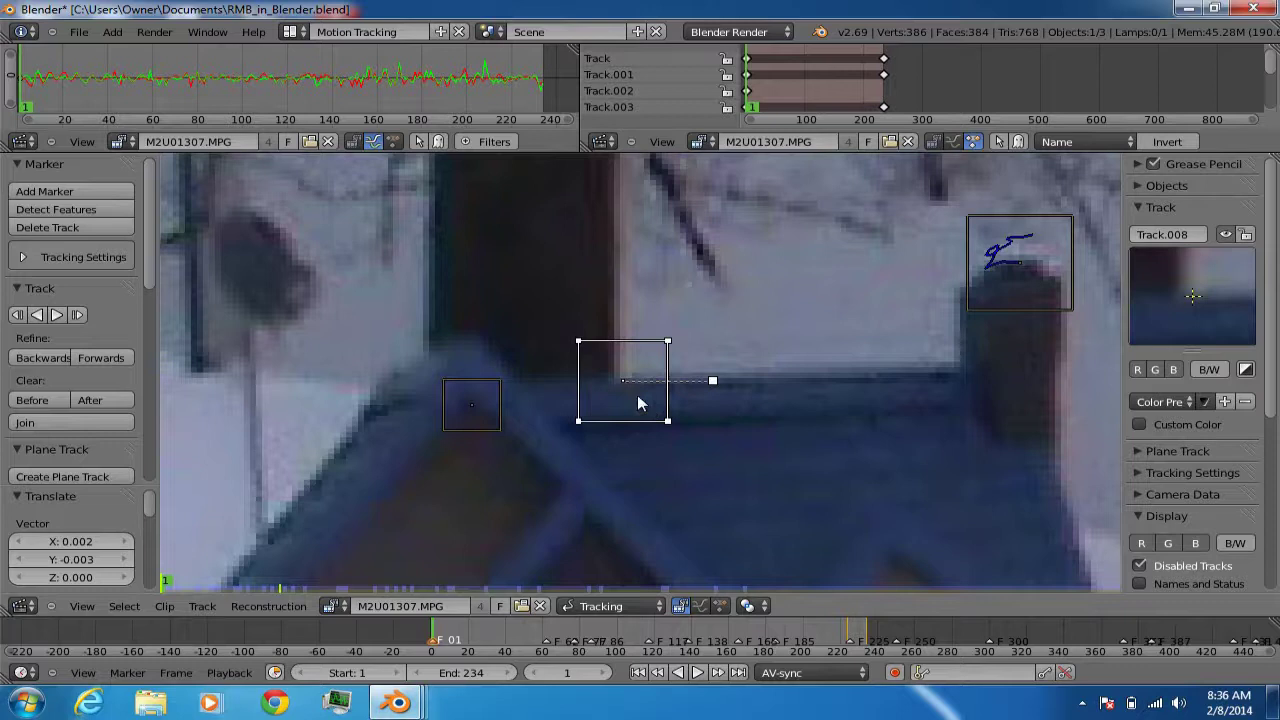
key(g)
right_click(631, 396)
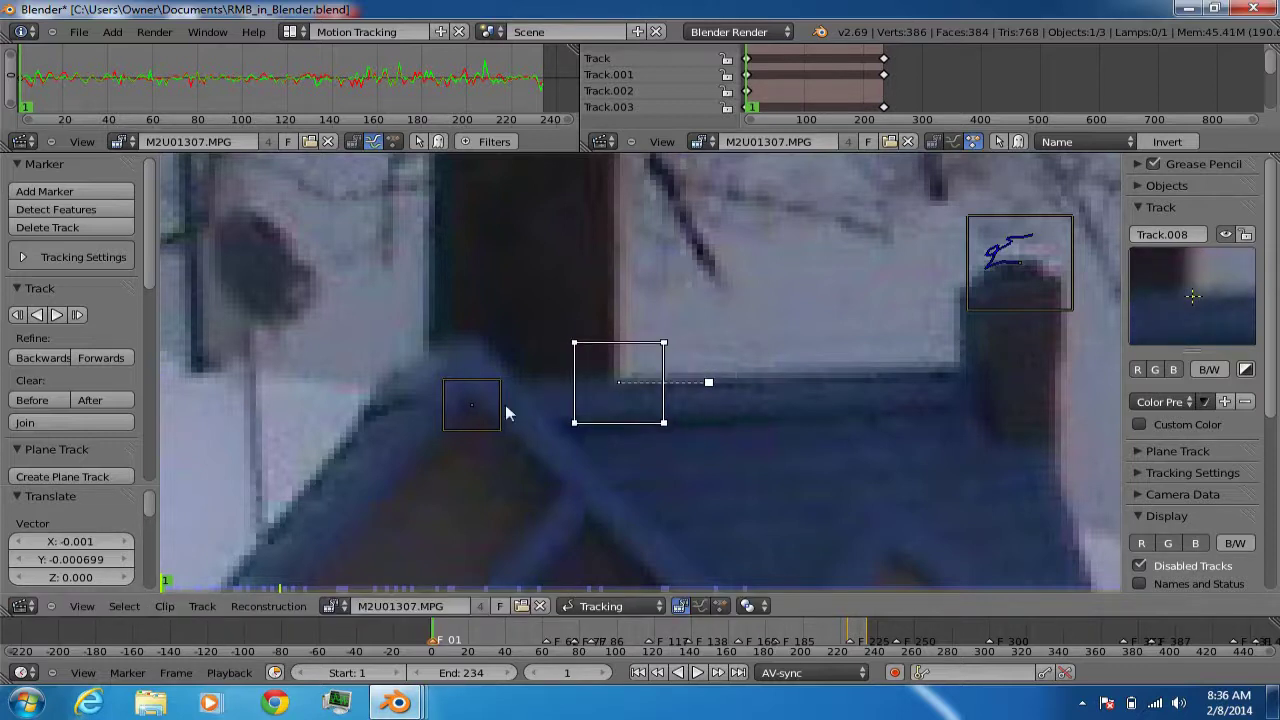
right_click(470, 405)
key(g)
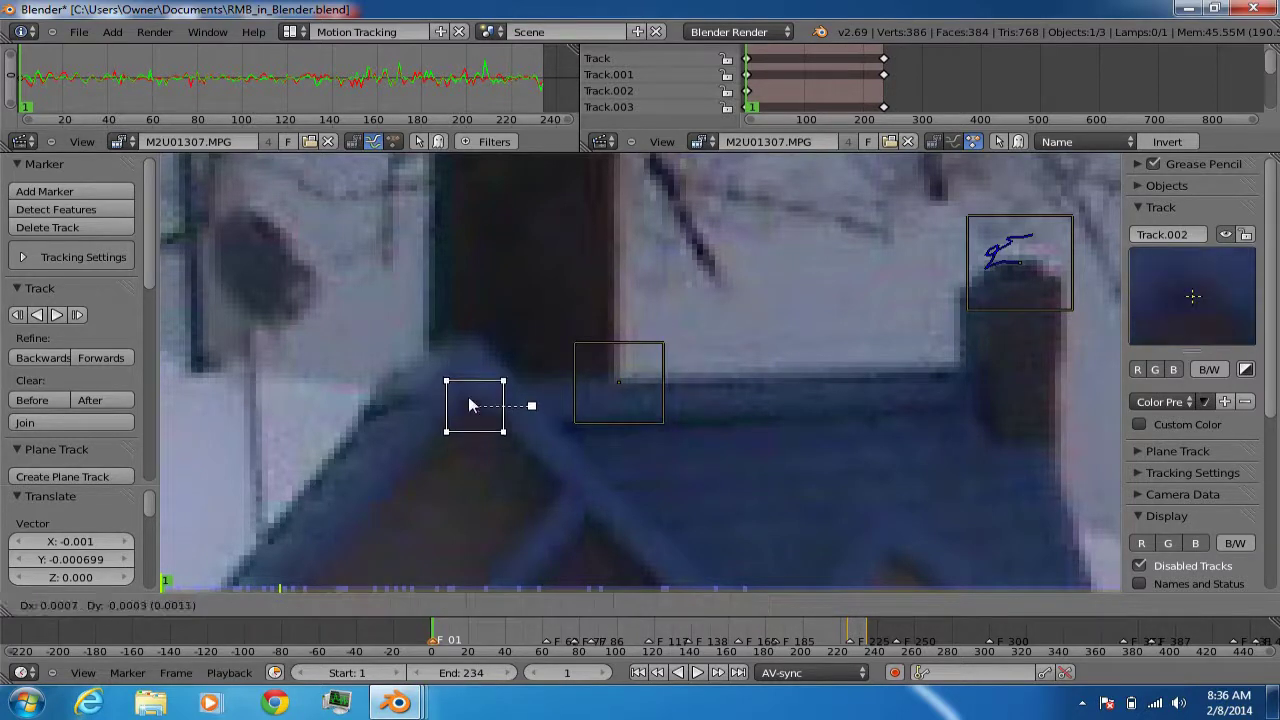
right_click(500, 419)
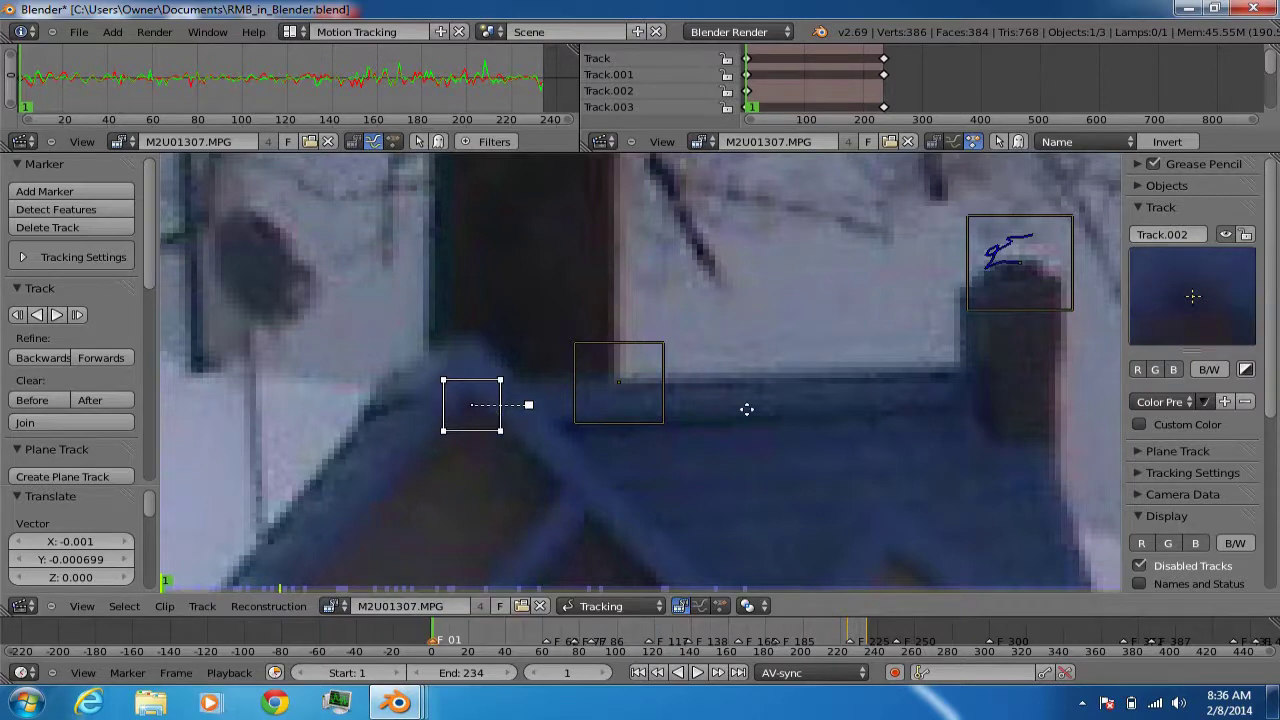
Frame the shed window's four markers and select the bottom-right marker and plane track outline
scroll(563, 397, down, 3)
scroll(533, 380, up, 5)
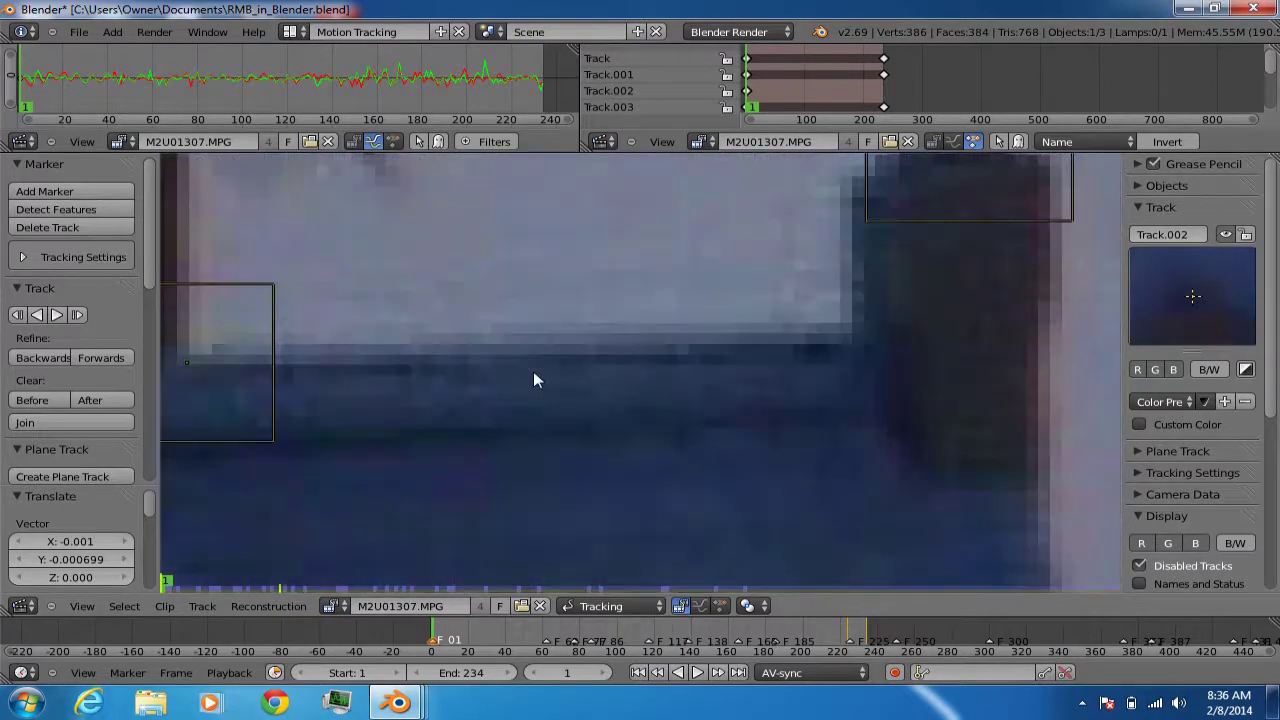
scroll(530, 370, down, 4)
scroll(851, 389, up, 3)
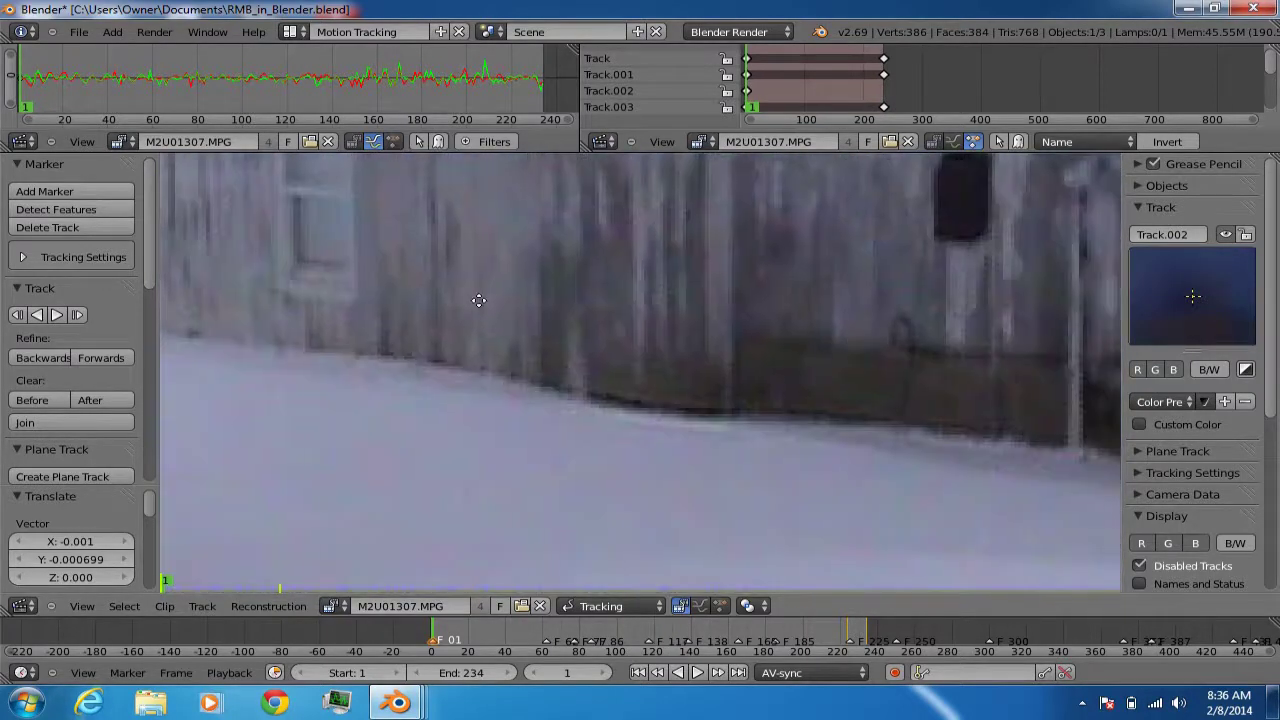
middle_drag(477, 300, 500, 323)
scroll(597, 323, up, 2)
middle_drag(597, 323, 634, 449)
scroll(620, 410, up, 4)
middle_drag(606, 371, 691, 343)
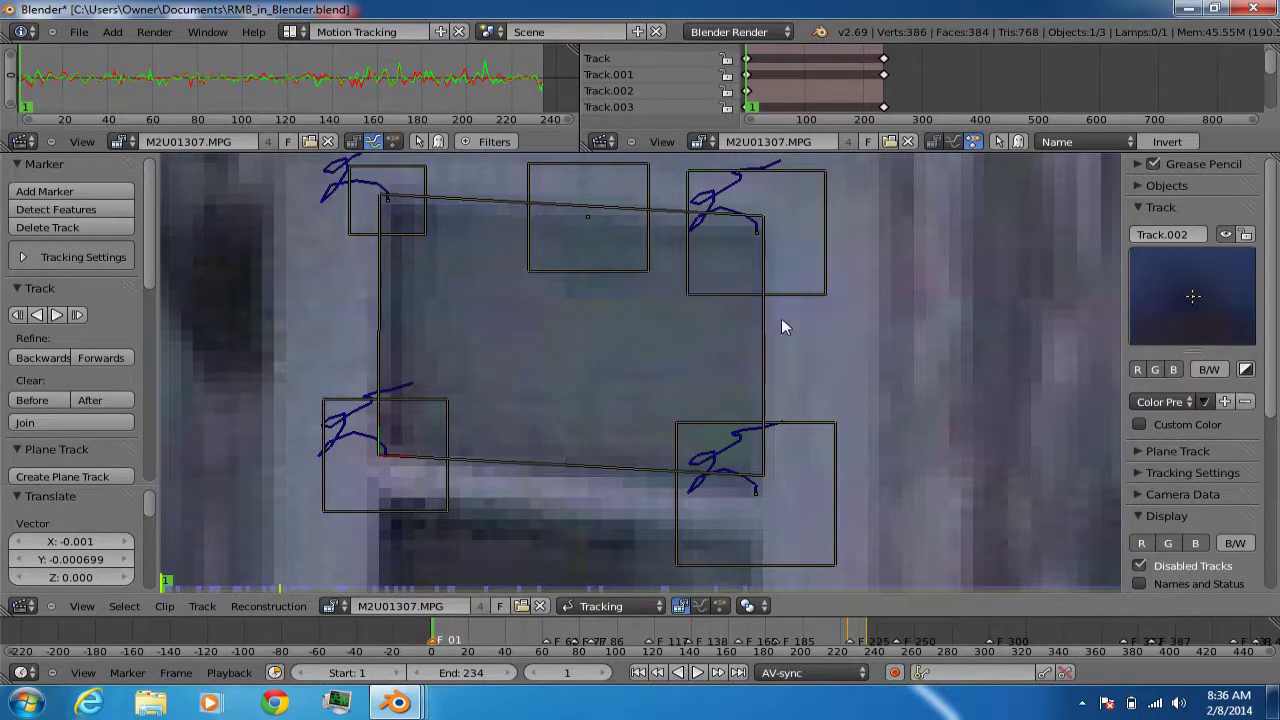
scroll(687, 352, down, 4)
scroll(687, 350, down, 1)
scroll(686, 349, up, 3)
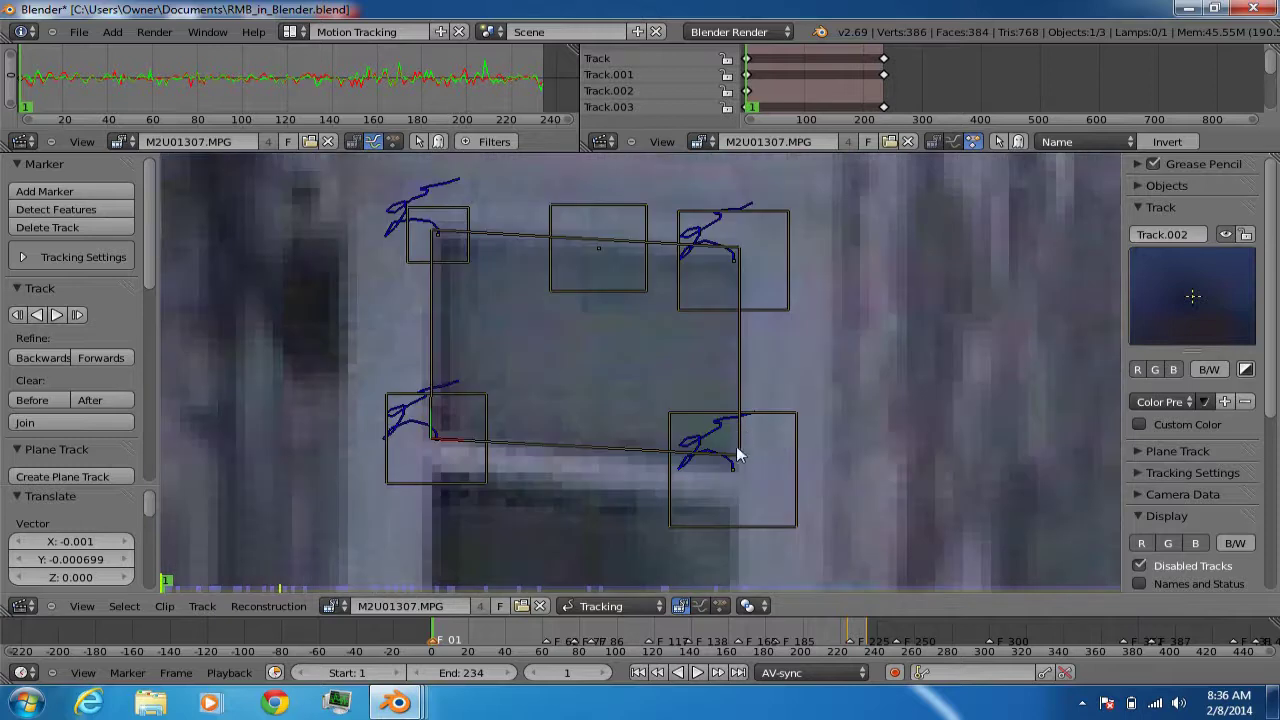
click(752, 480)
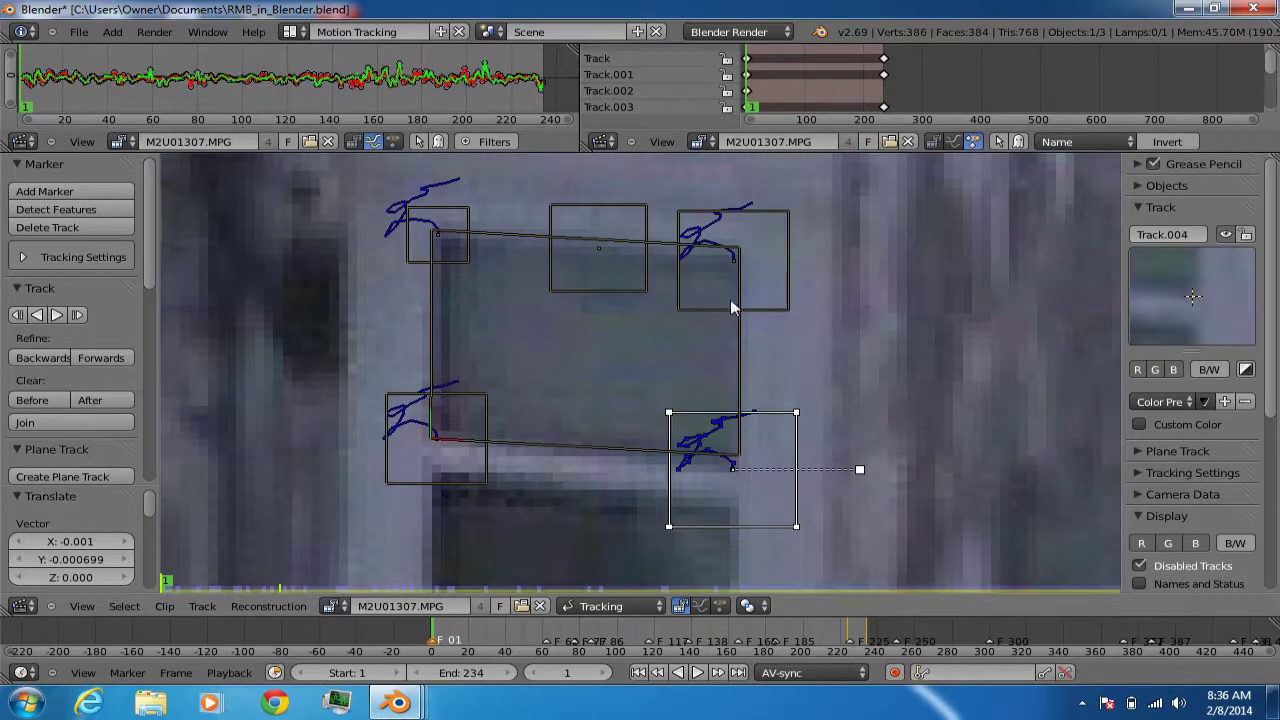
click(655, 456)
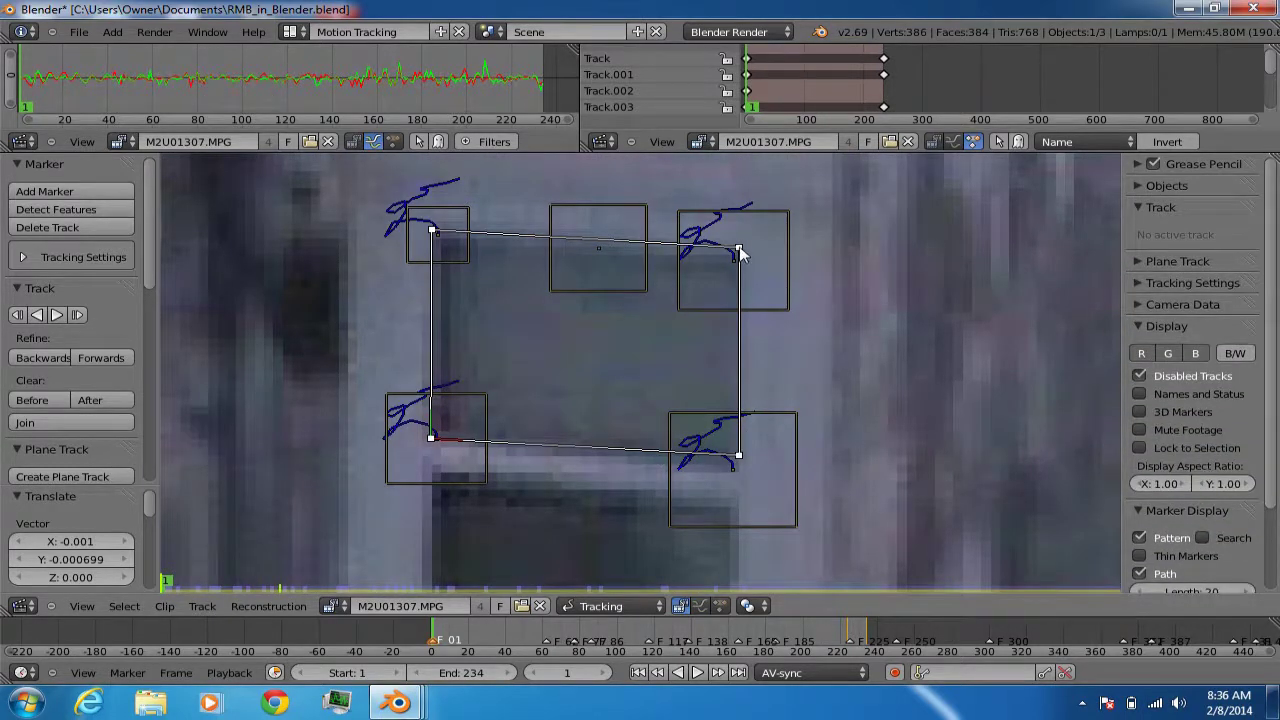
Trial-drag the plane track's top corners, cancelling each, then select Track.007 and start moving it
drag(738, 249, 549, 268)
drag(677, 237, 738, 248)
drag(432, 232, 509, 243)
key(Escape)
drag(431, 231, 596, 248)
right_click(596, 248)
drag(738, 248, 624, 248)
right_click(624, 250)
right_click(605, 258)
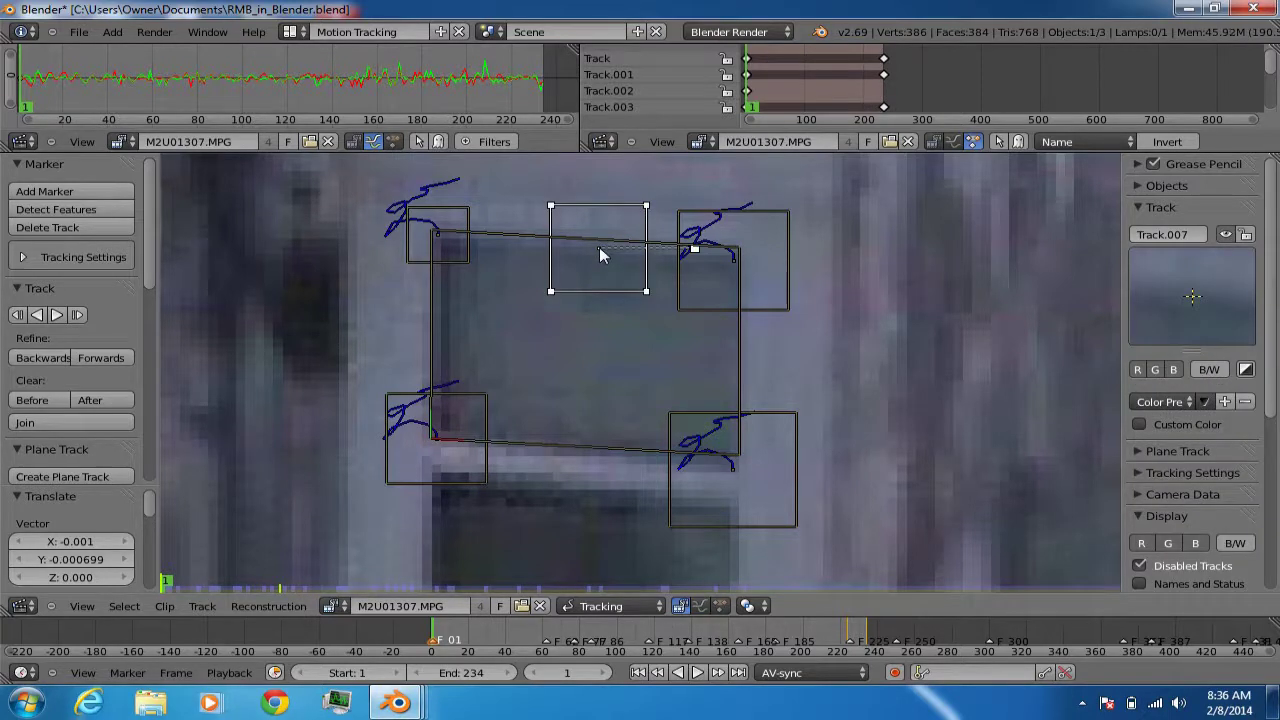
key(g)
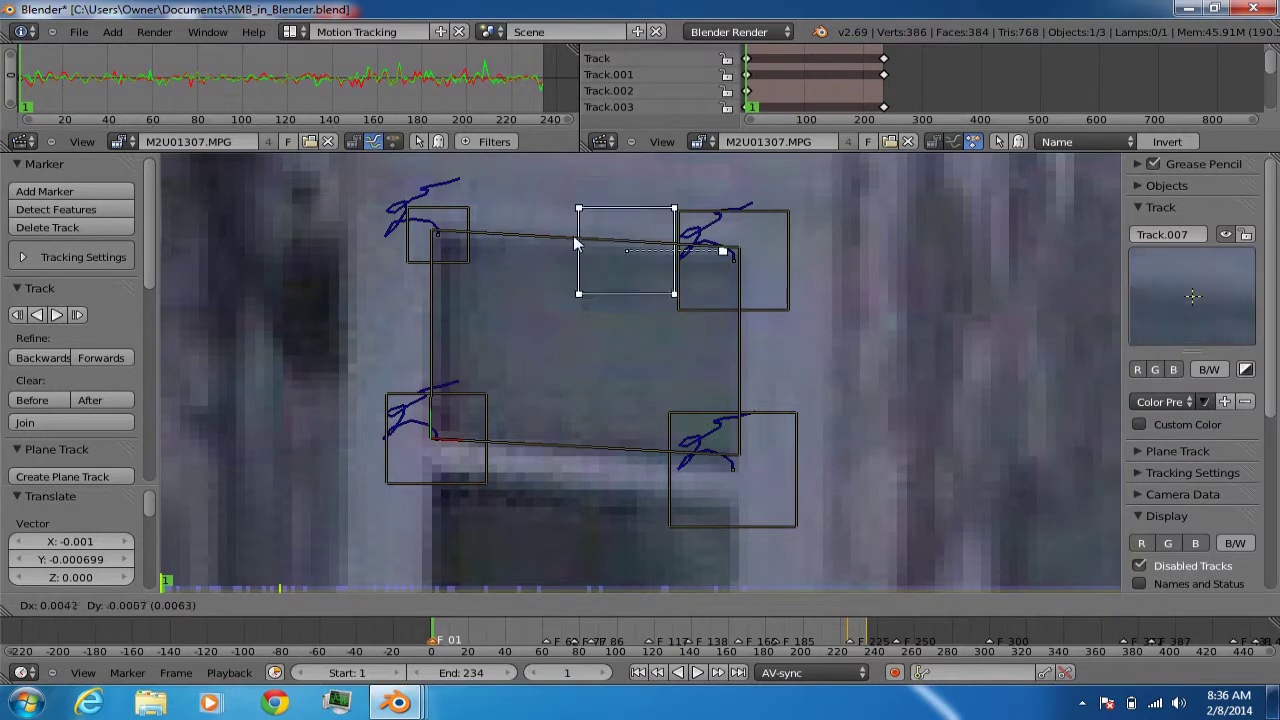
Confirm Track.007's new position and switch the clip editor to Mask mode
click(549, 216)
scroll(557, 225, down, 4)
scroll(557, 225, down, 3)
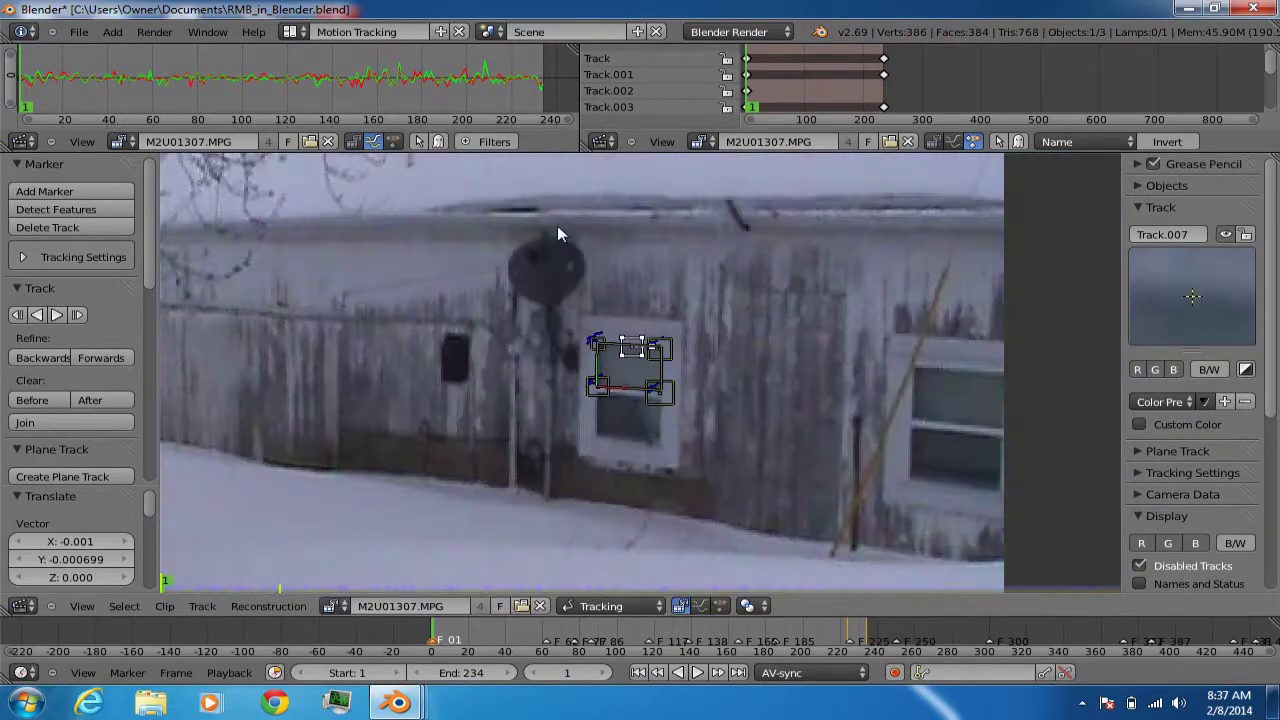
scroll(364, 314, up, 2)
scroll(566, 258, up, 1)
scroll(566, 258, down, 2)
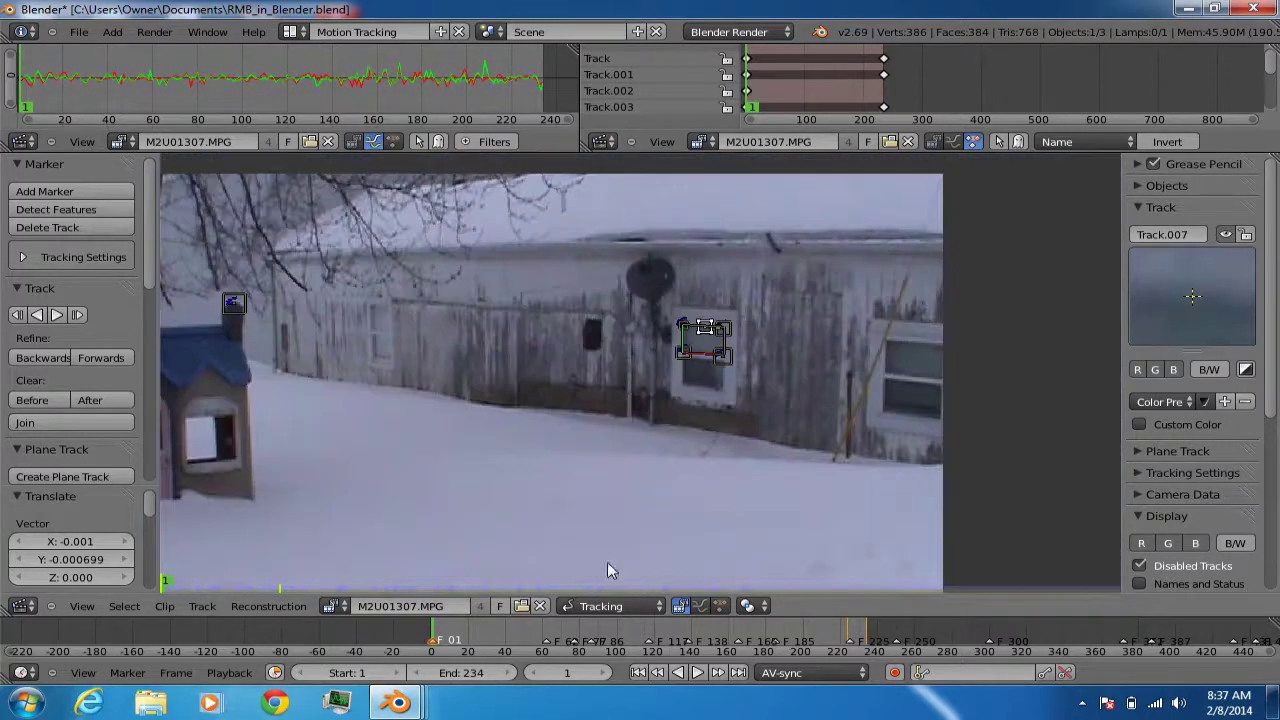
click(627, 607)
click(621, 528)
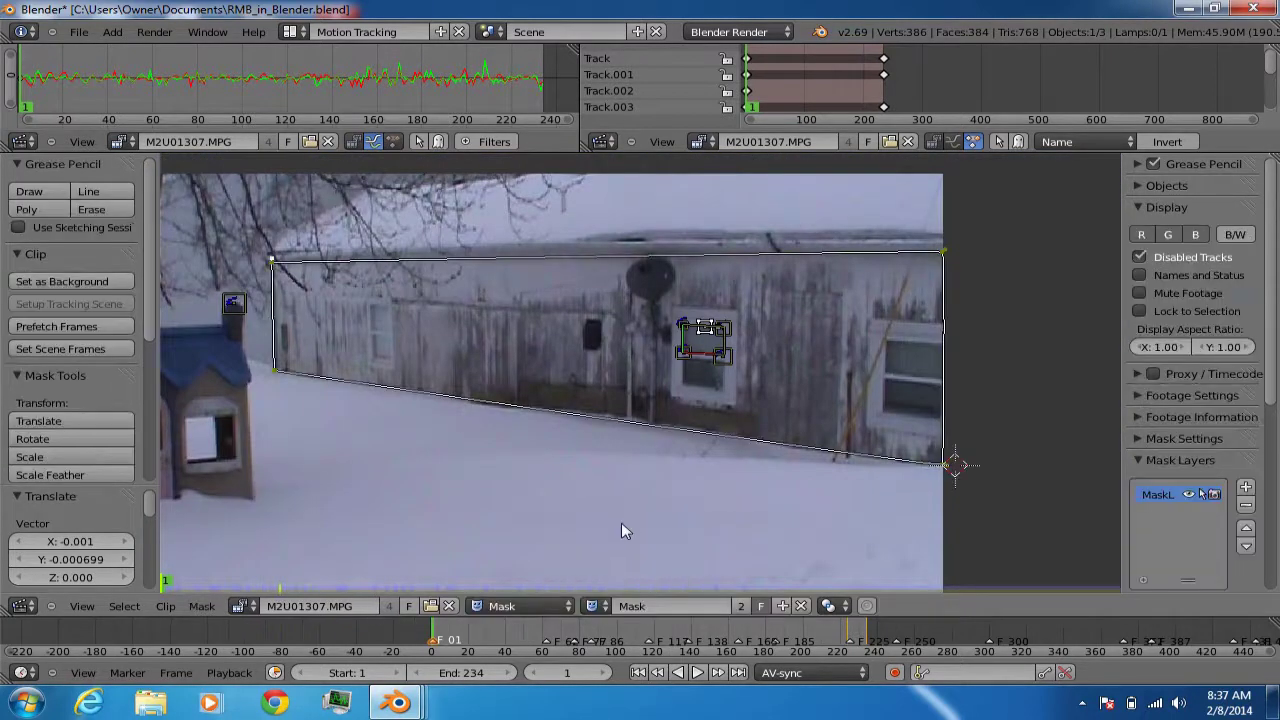
Reposition the mask's top-right corner point to fit the building
scroll(716, 438, up, 3)
middle_drag(454, 445, 643, 263)
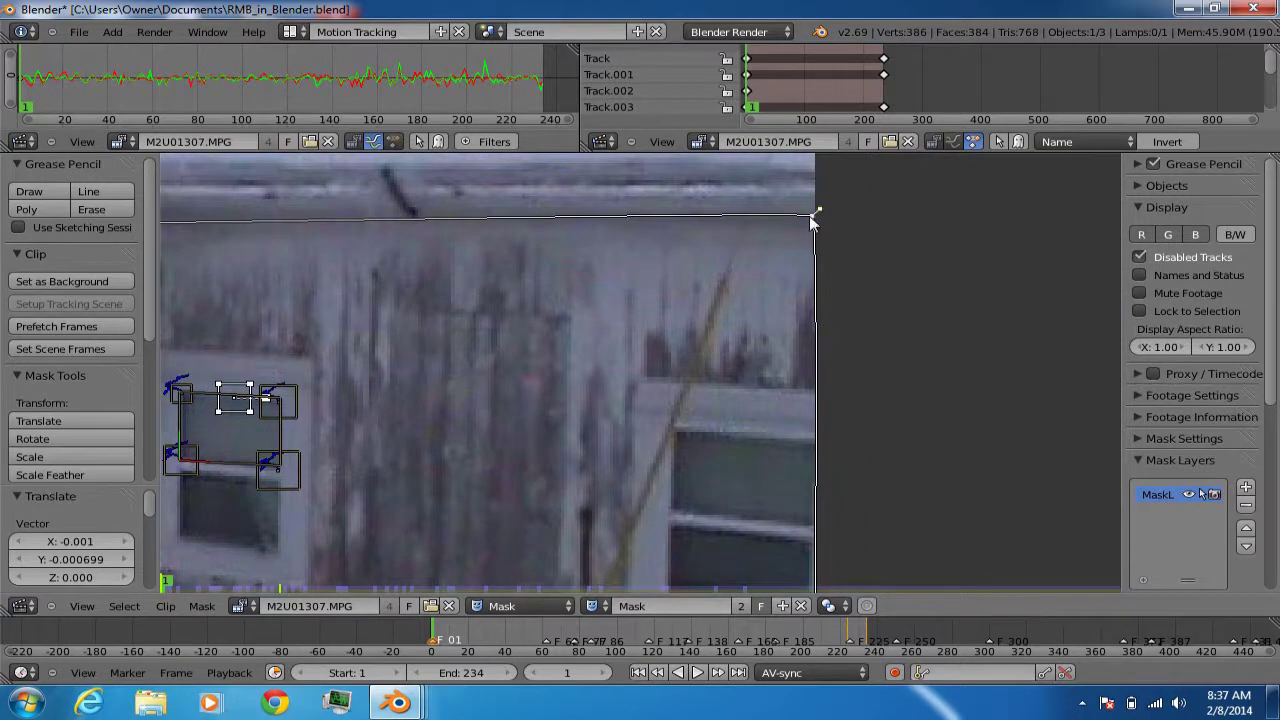
middle_drag(752, 366, 771, 171)
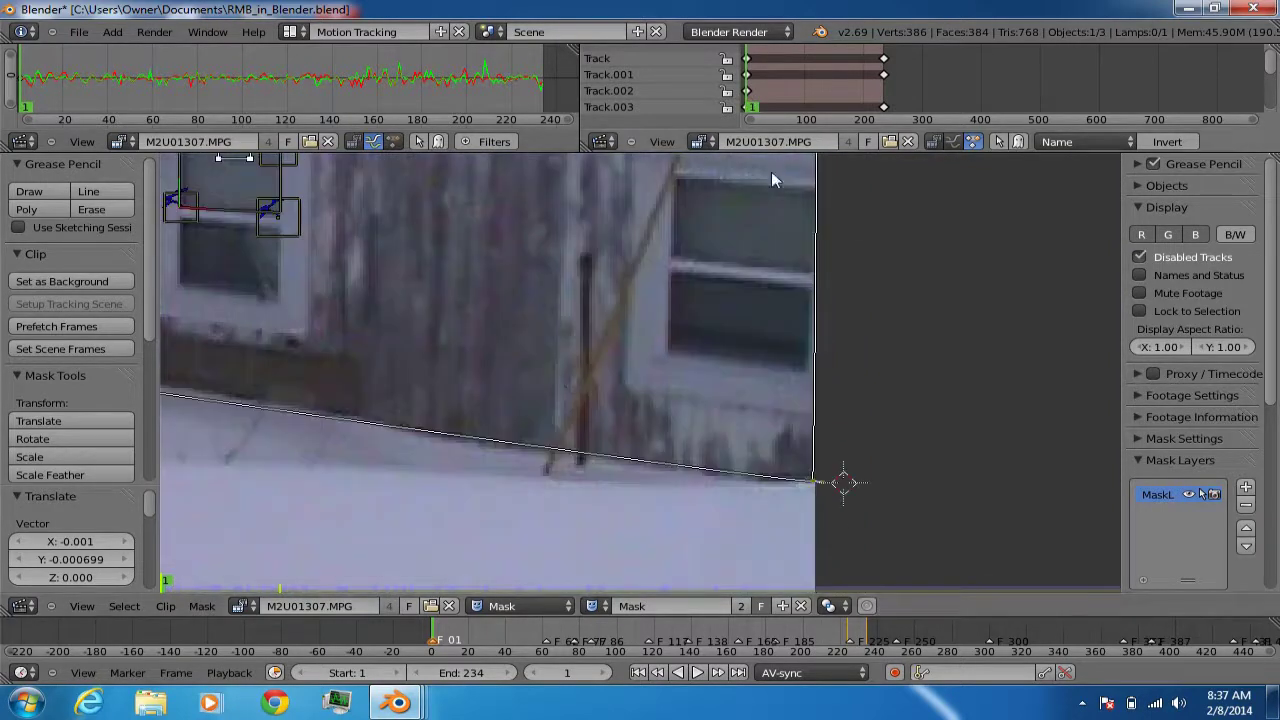
middle_drag(709, 289, 809, 549)
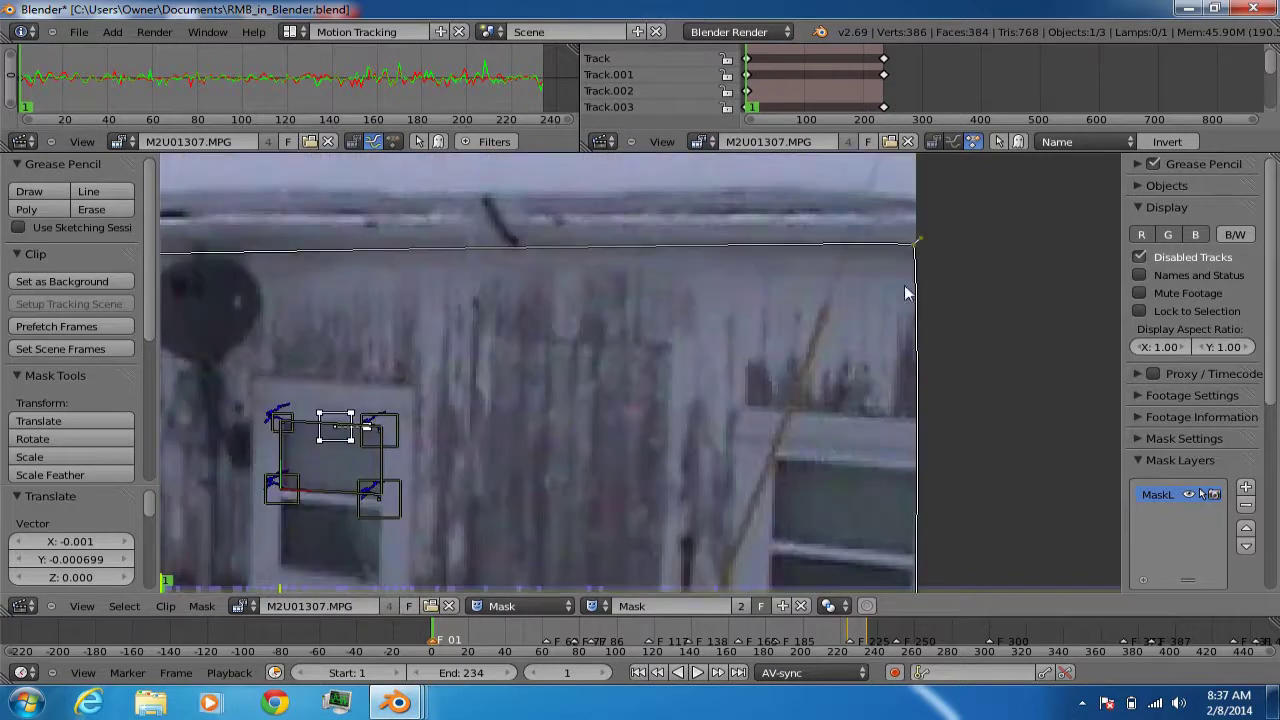
key(g)
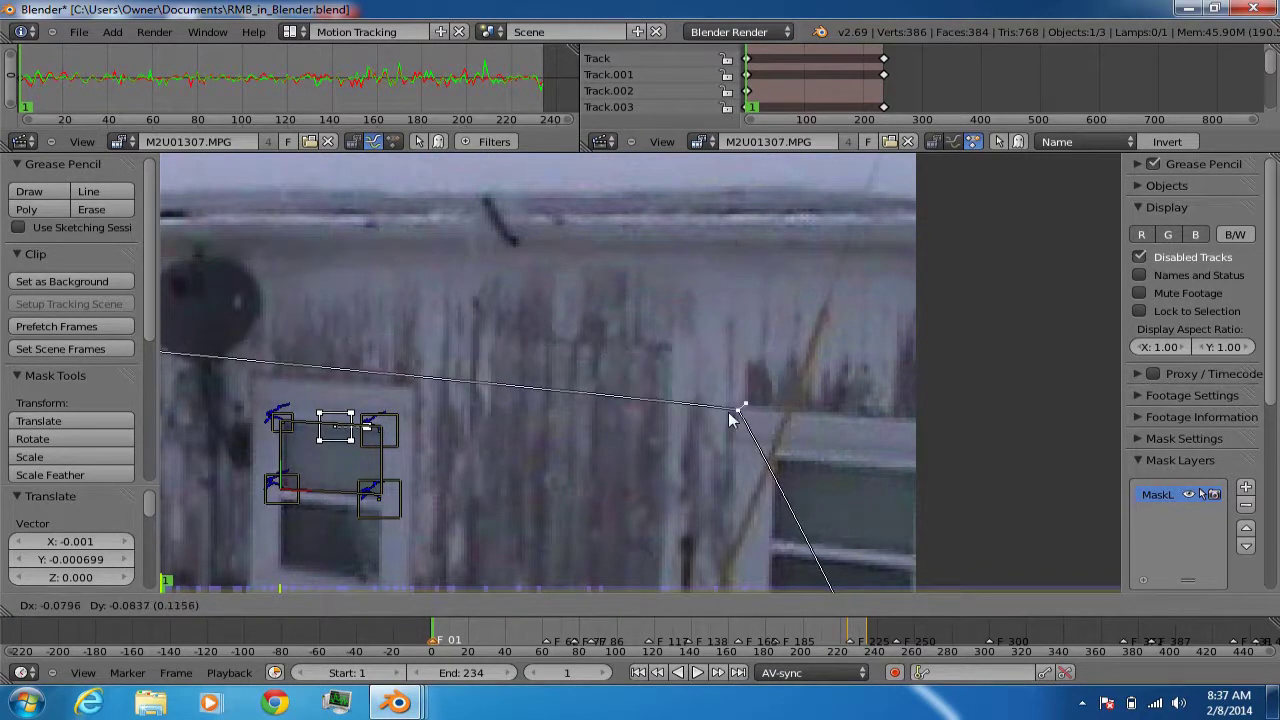
click(612, 397)
middle_drag(691, 463, 1245, 275)
middle_drag(536, 308, 916, 488)
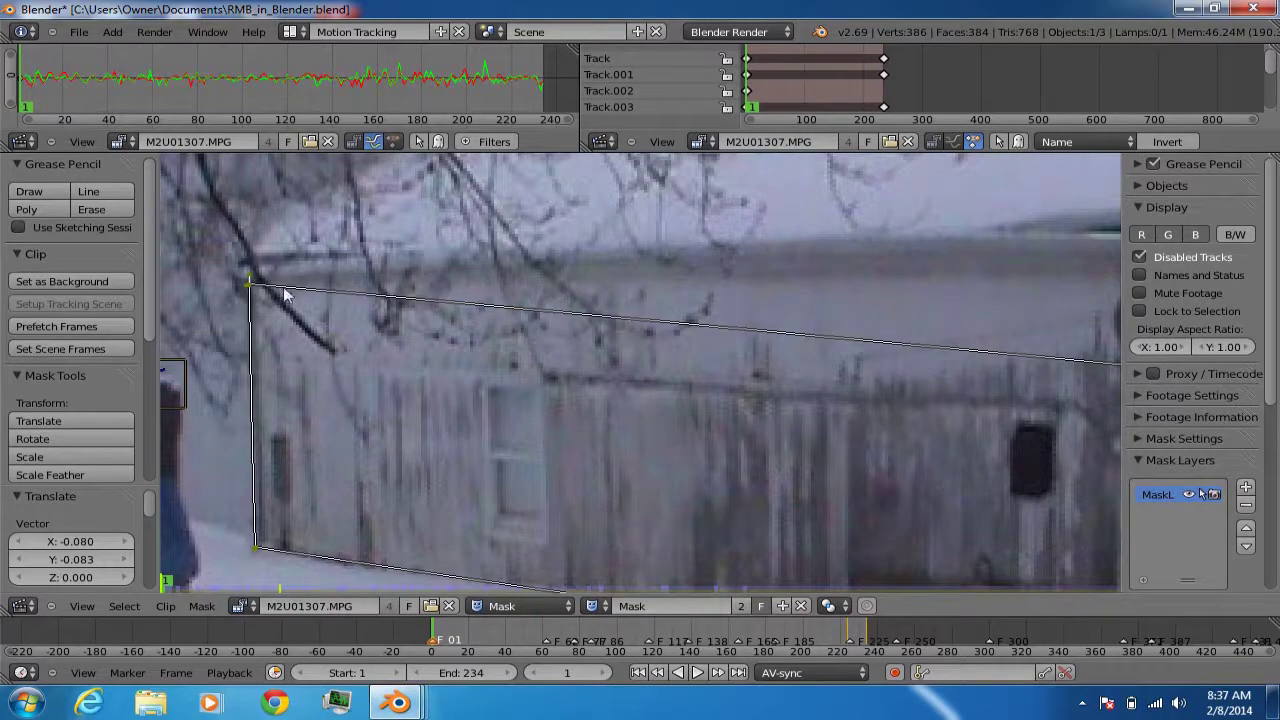
Drop the upper-left mask point on the building's corner and add a new point on the left edge
key(g)
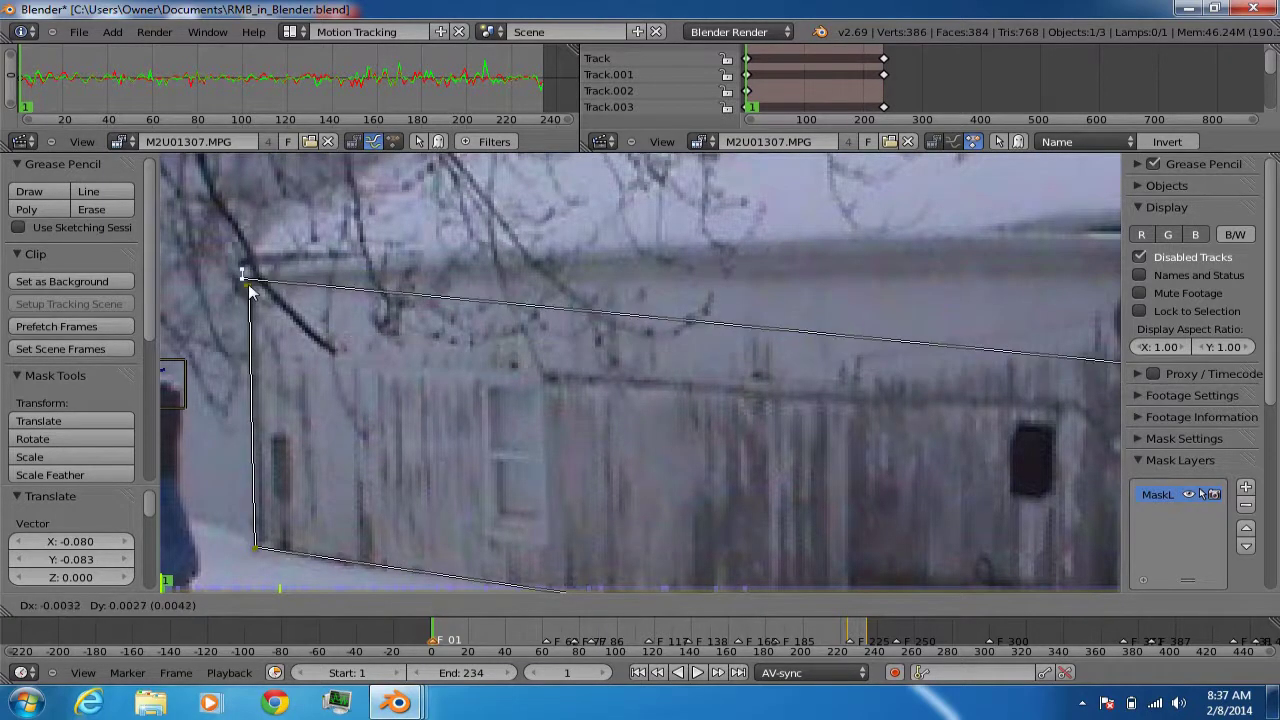
click(253, 296)
ctrl+drag(251, 288, 290, 306)
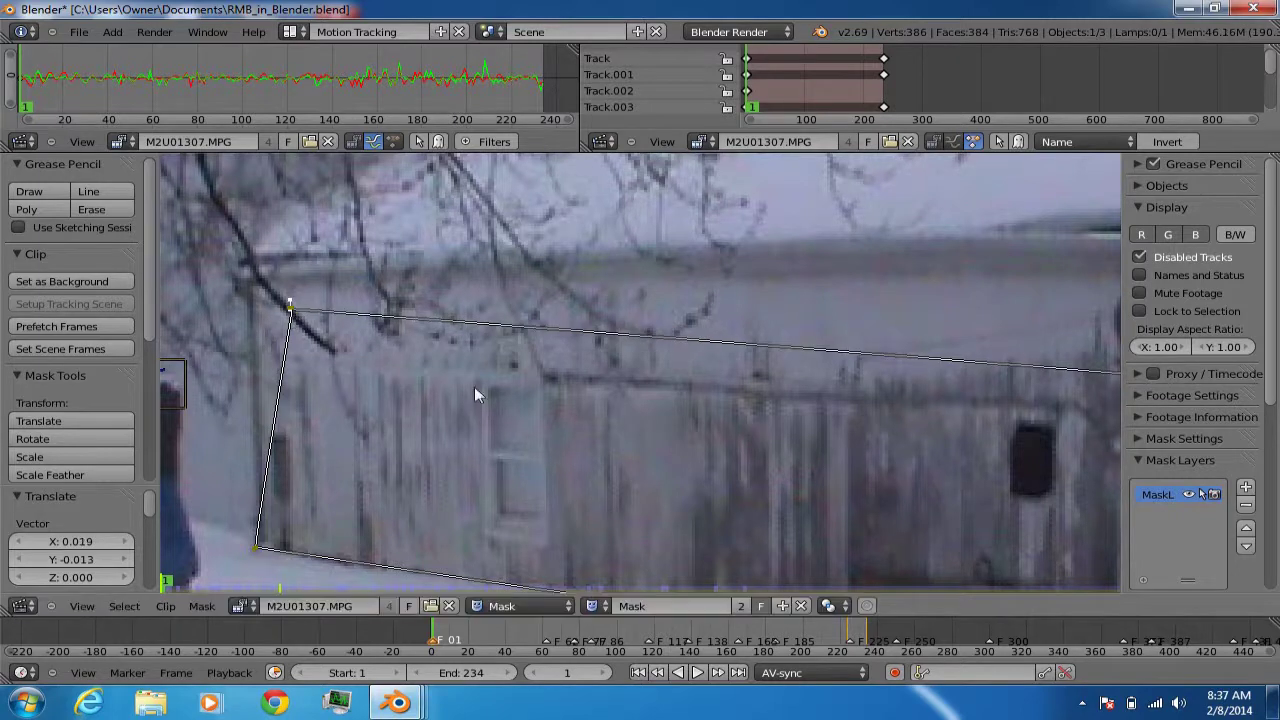
click(479, 397)
click(665, 424)
click(760, 445)
click(854, 484)
Move the bottom-left mask point inward and slide it slightly right
right_click(262, 548)
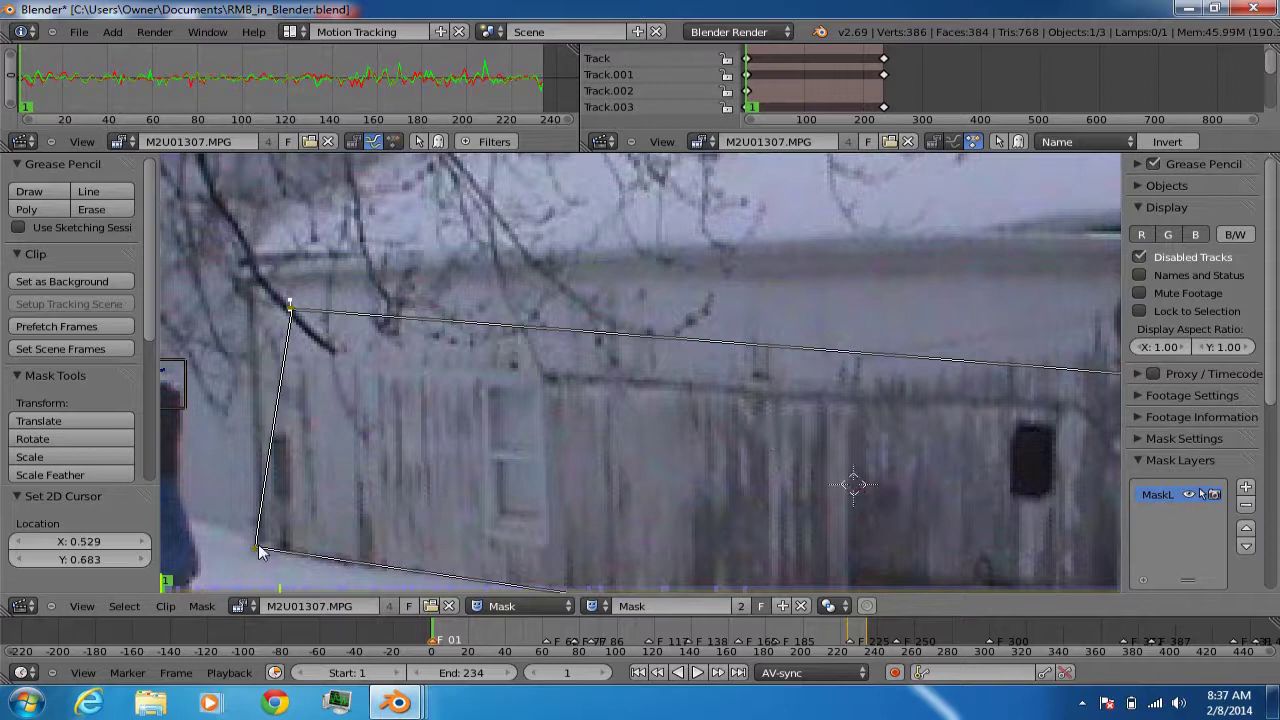
key(g)
click(343, 450)
click(362, 456)
drag(343, 450, 357, 457)
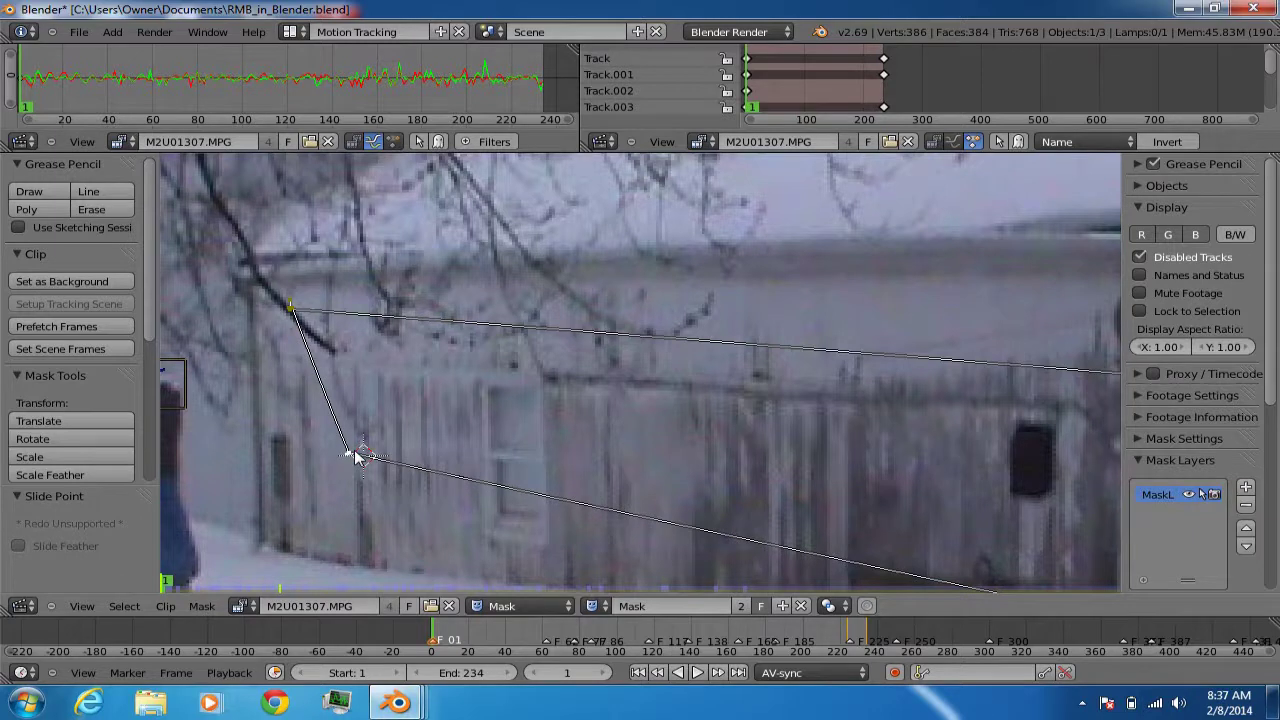
Switch to the Compositing layout and turn on Use Nodes
click(300, 23)
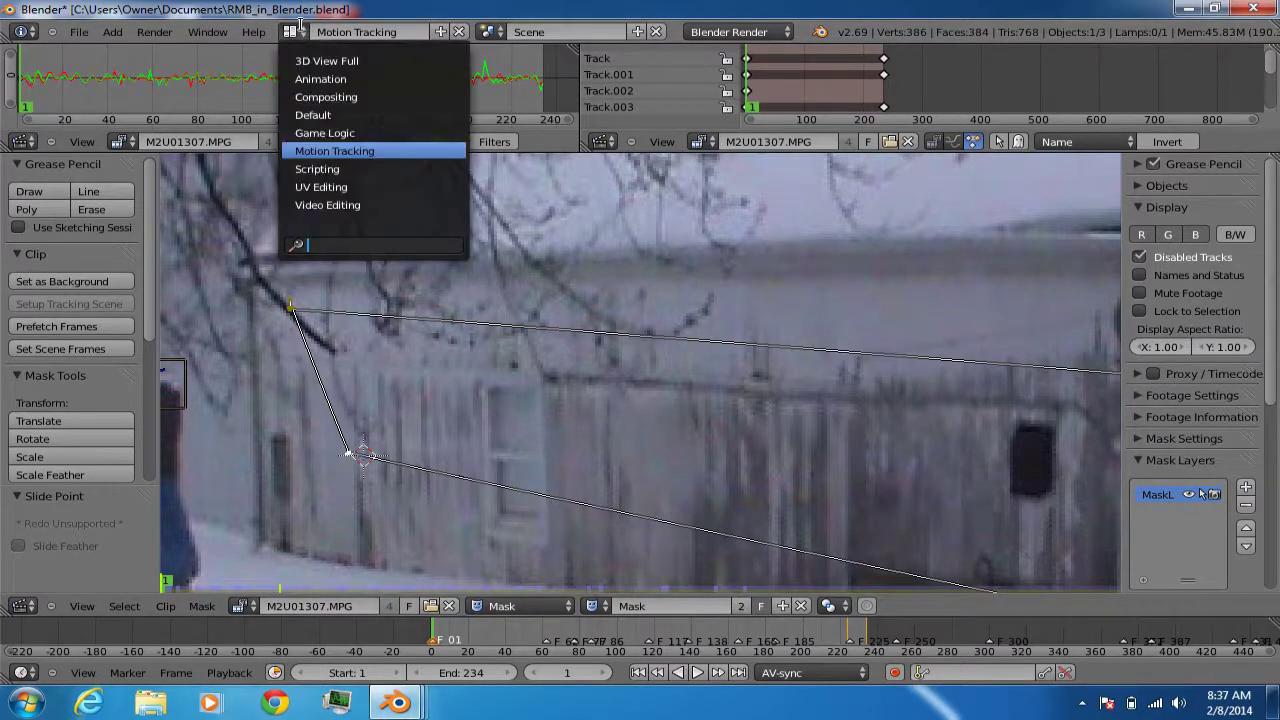
click(327, 97)
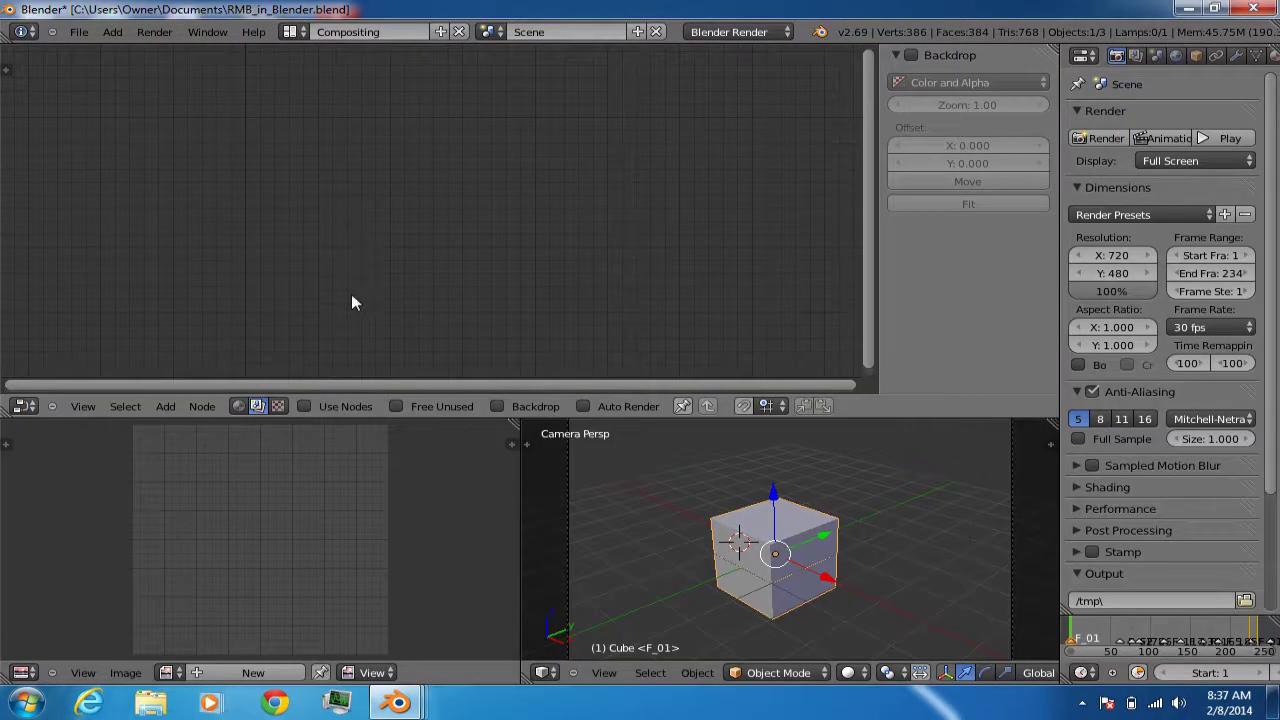
click(309, 401)
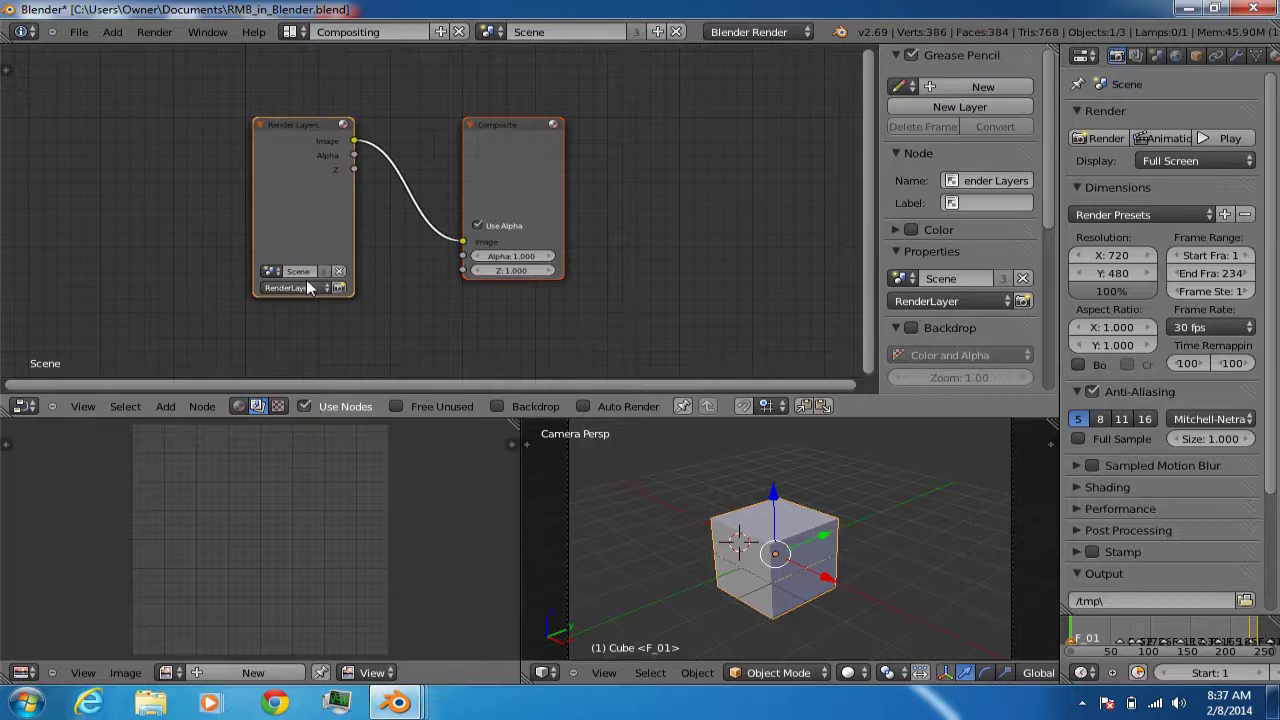
scroll(306, 279, up, 3)
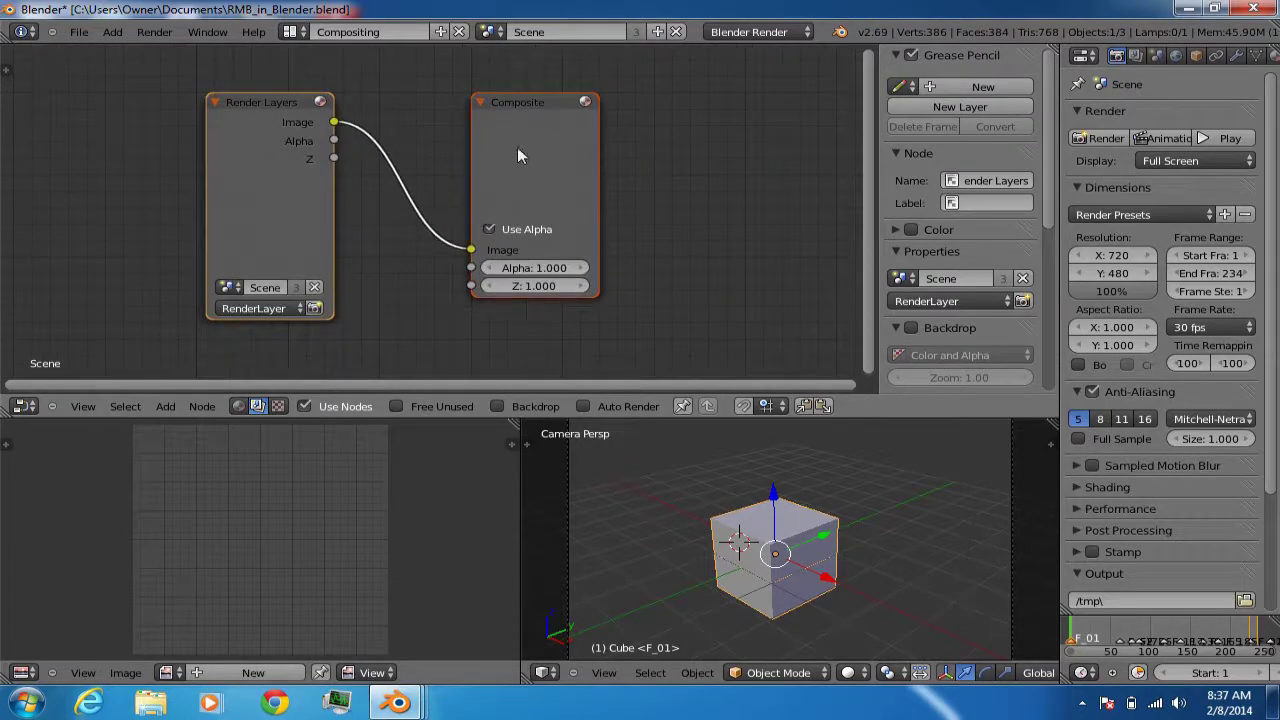
Spread the Composite and Render Layers nodes apart and enable the Backdrop preview
drag(533, 167, 694, 120)
drag(314, 186, 85, 109)
scroll(417, 278, down, 2)
scroll(417, 278, down, 1)
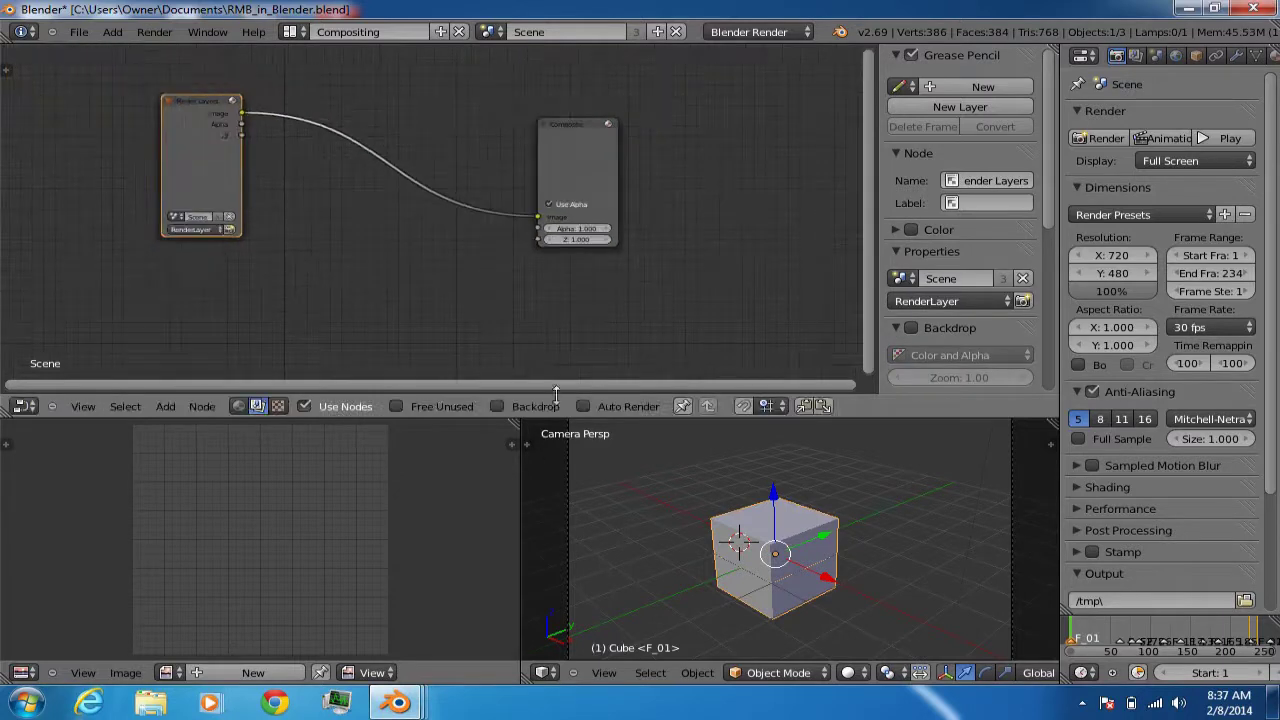
click(496, 406)
Add a Viewer node below Composite and feed it the Render Layers Image output
key(shift+a)
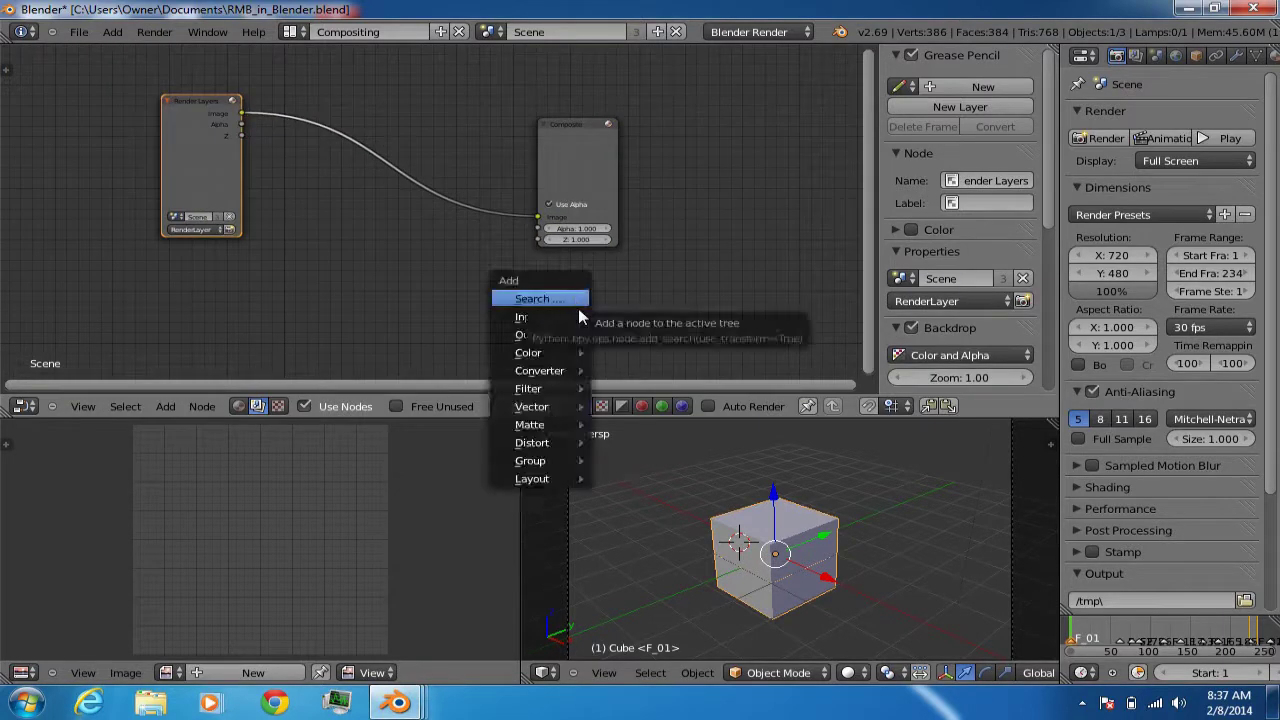
mouse_move(568, 335)
click(650, 358)
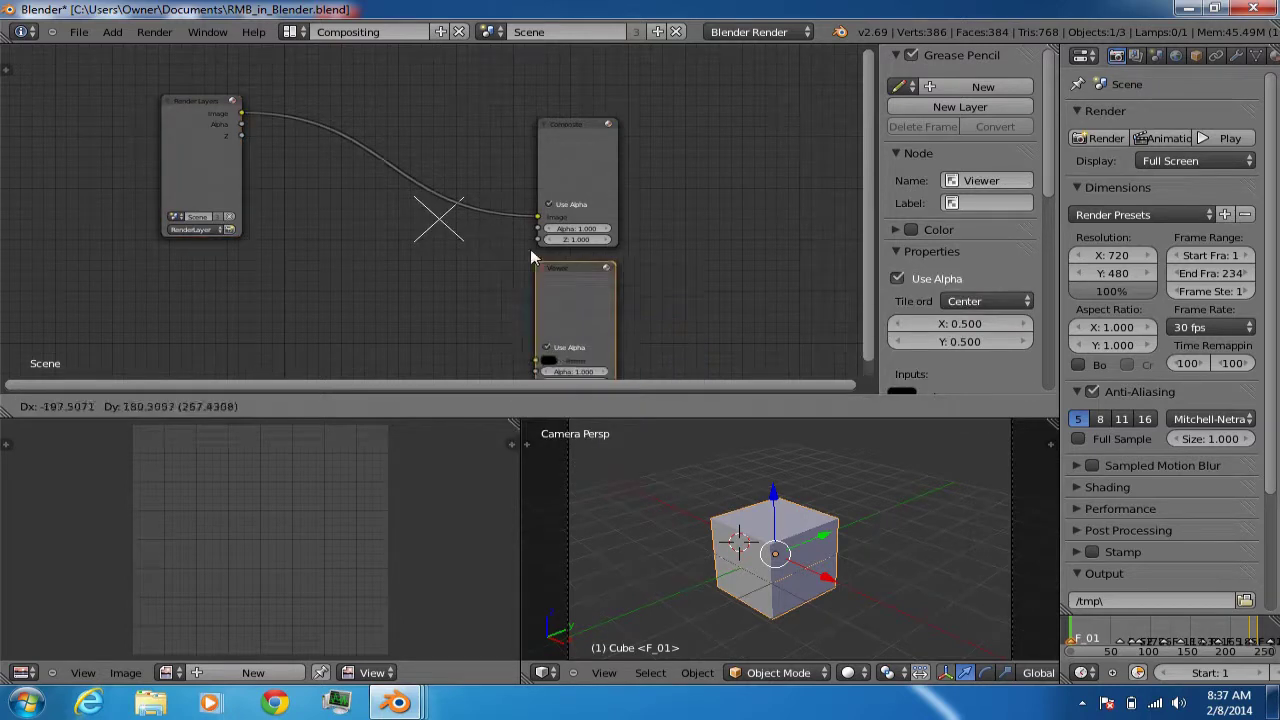
click(545, 255)
drag(241, 114, 528, 343)
drag(561, 151, 565, 94)
Select the Render Layers, Composite and Viewer nodes in turn
click(196, 177)
click(563, 126)
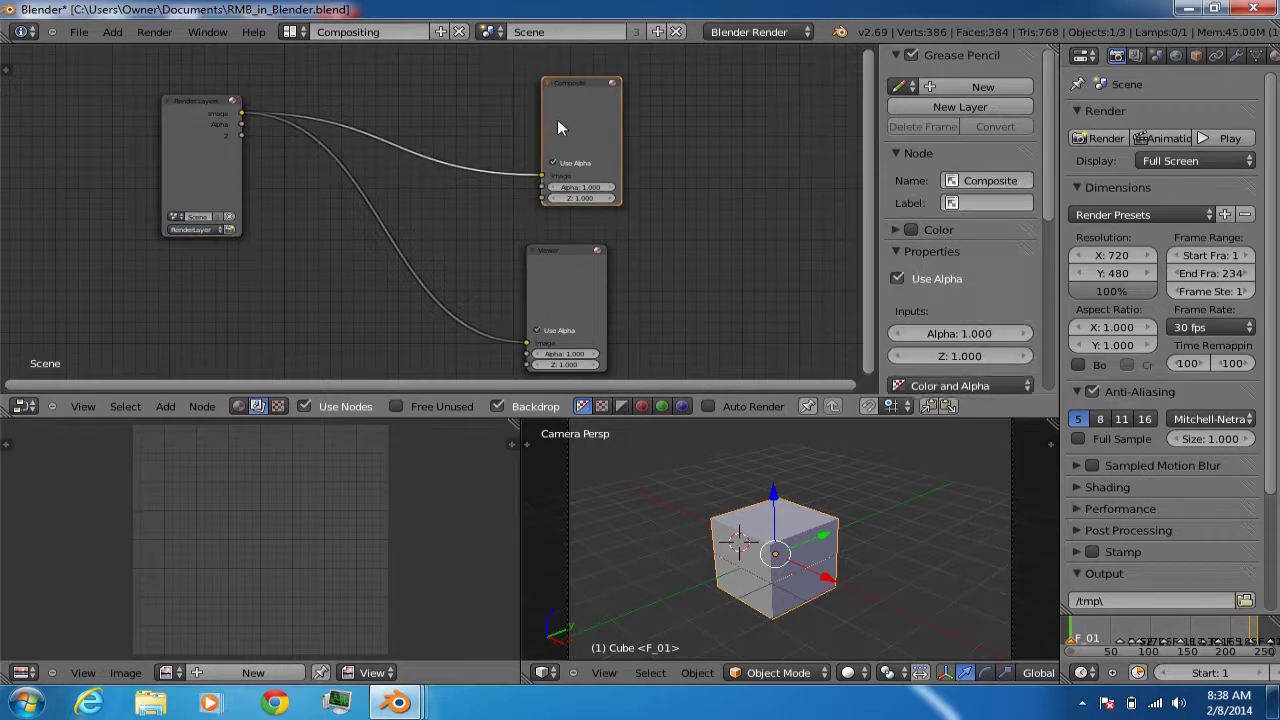
click(206, 163)
click(564, 277)
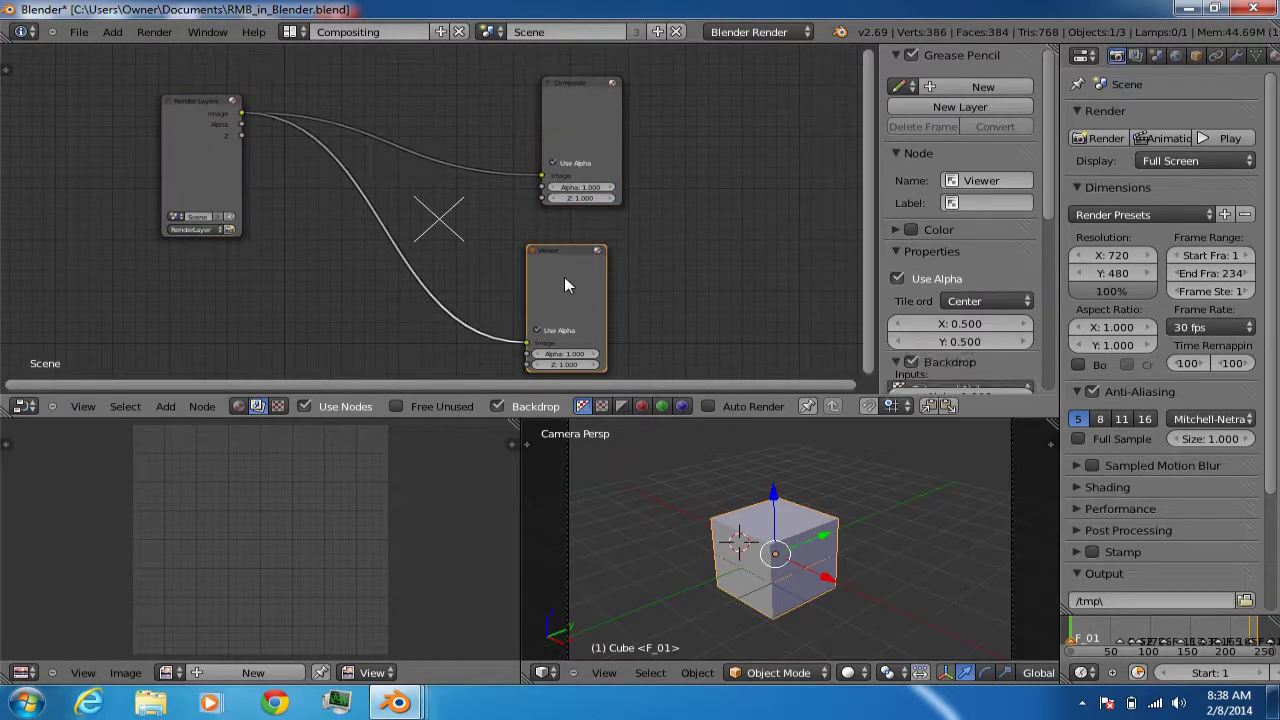
click(586, 96)
click(202, 138)
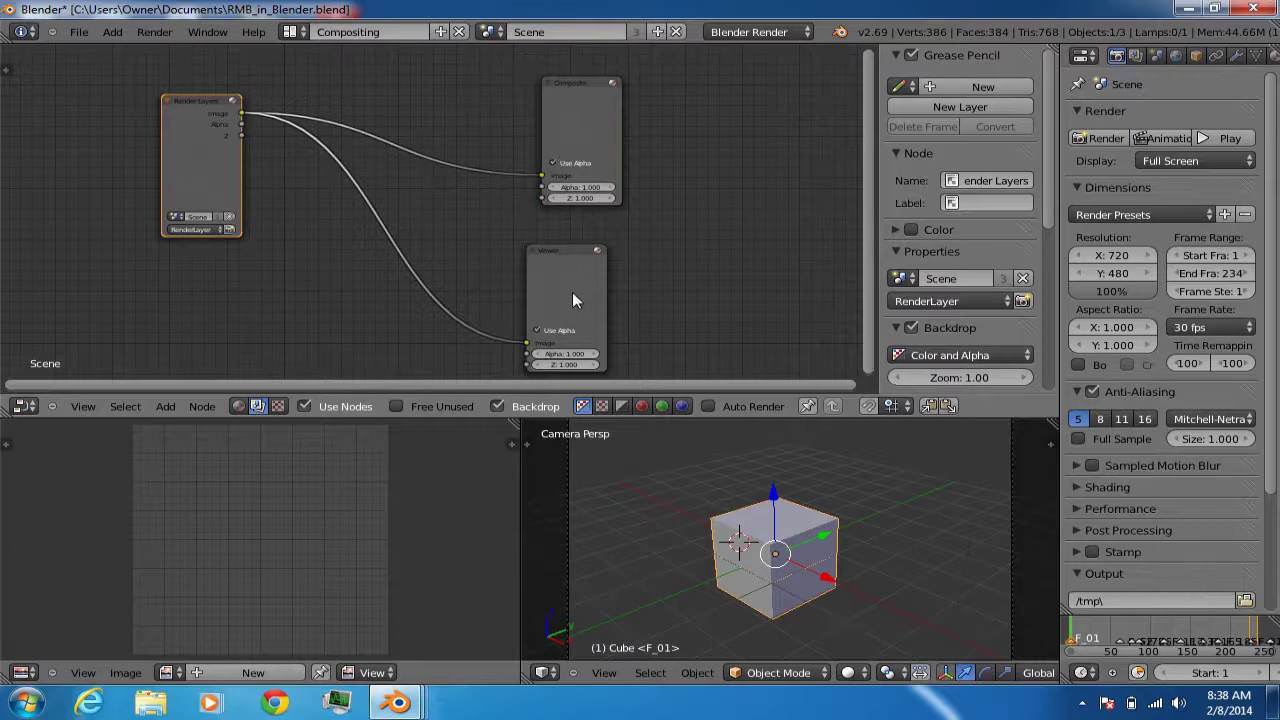
click(578, 283)
click(560, 107)
click(184, 138)
click(590, 108)
click(560, 273)
click(178, 146)
click(295, 32)
Return to the Default layout and merge the 3D viewport over the NLA editor
click(331, 112)
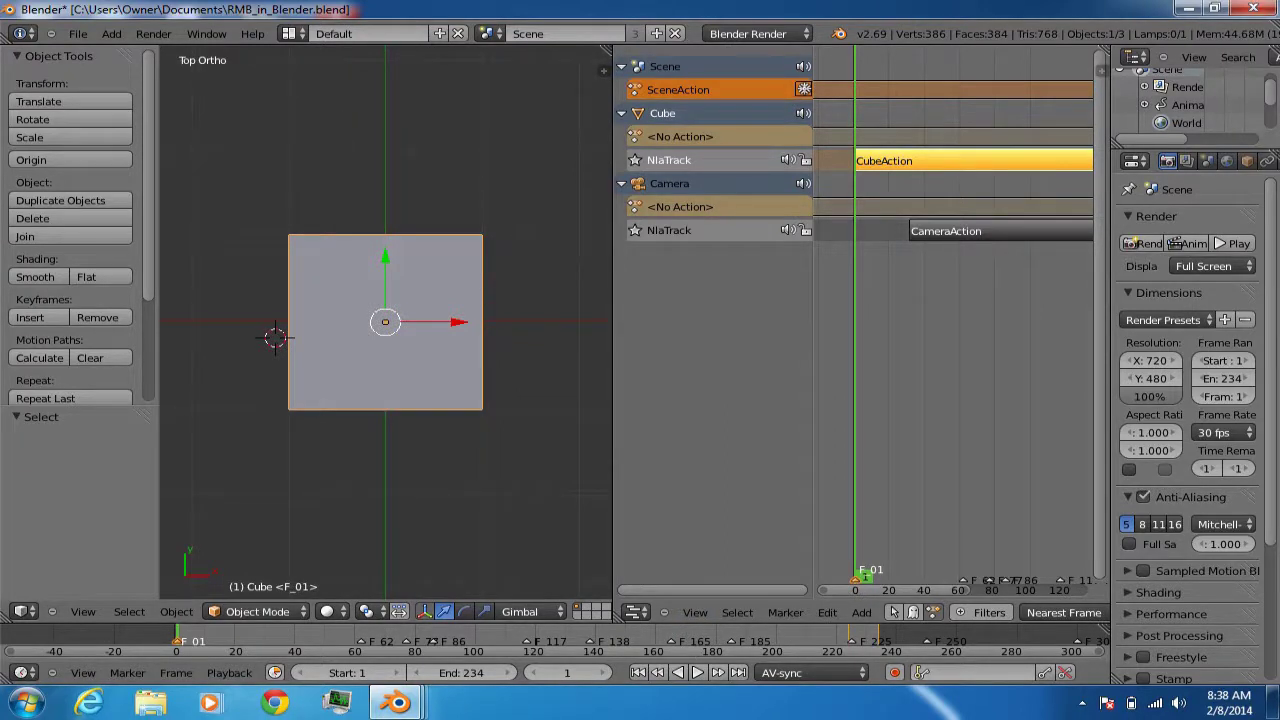
drag(607, 49, 713, 65)
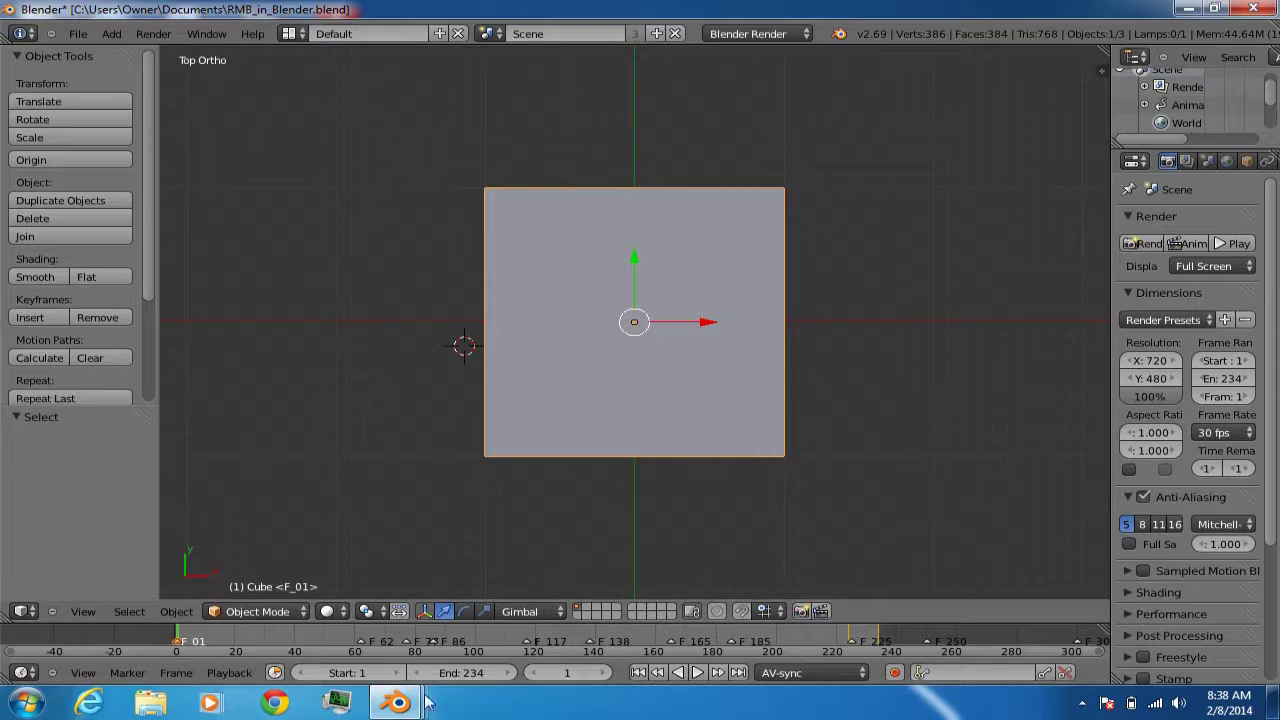
mouse_move(427, 703)
click(557, 601)
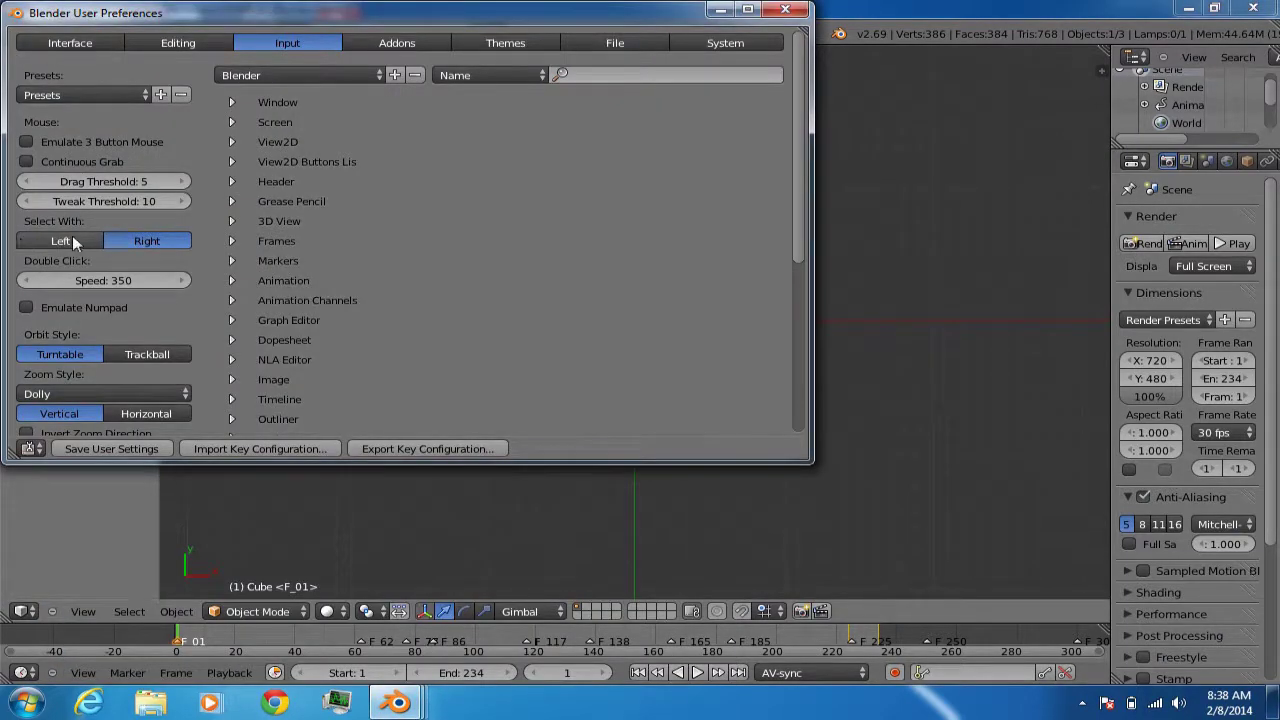
click(784, 9)
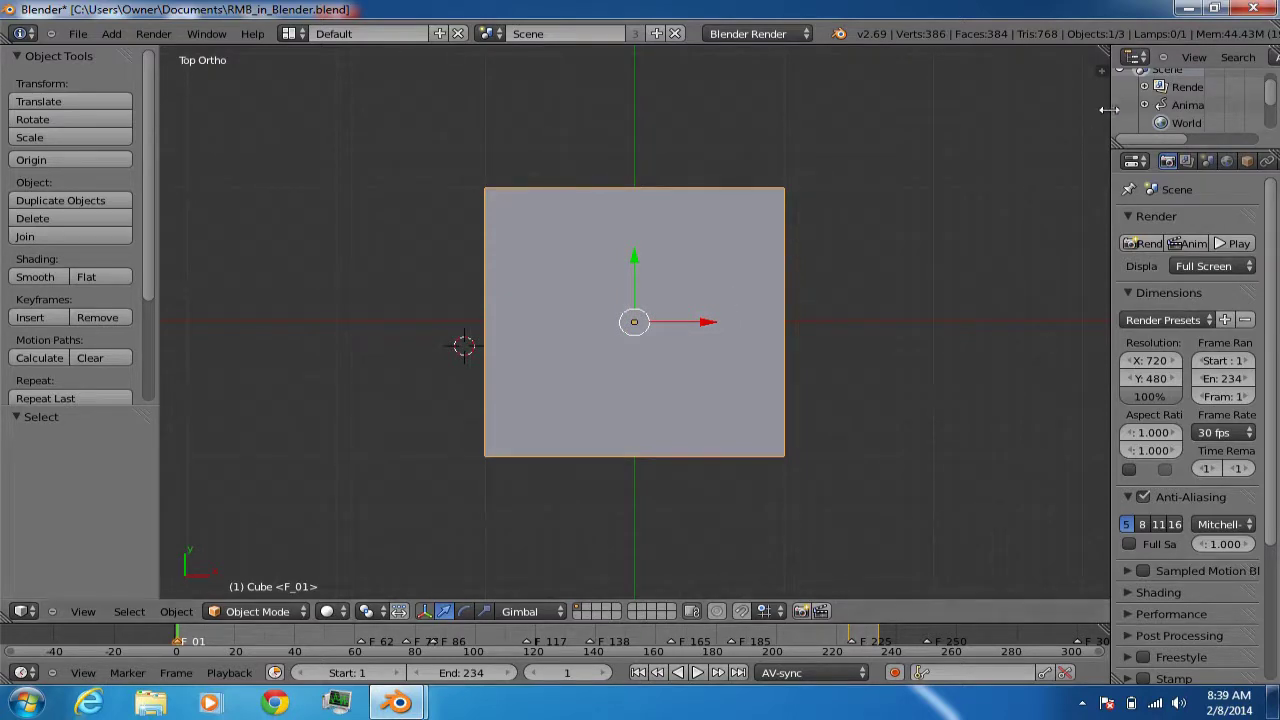
Widen the outliner and properties panels and lengthen the outliner to list all objects
drag(1108, 110, 909, 86)
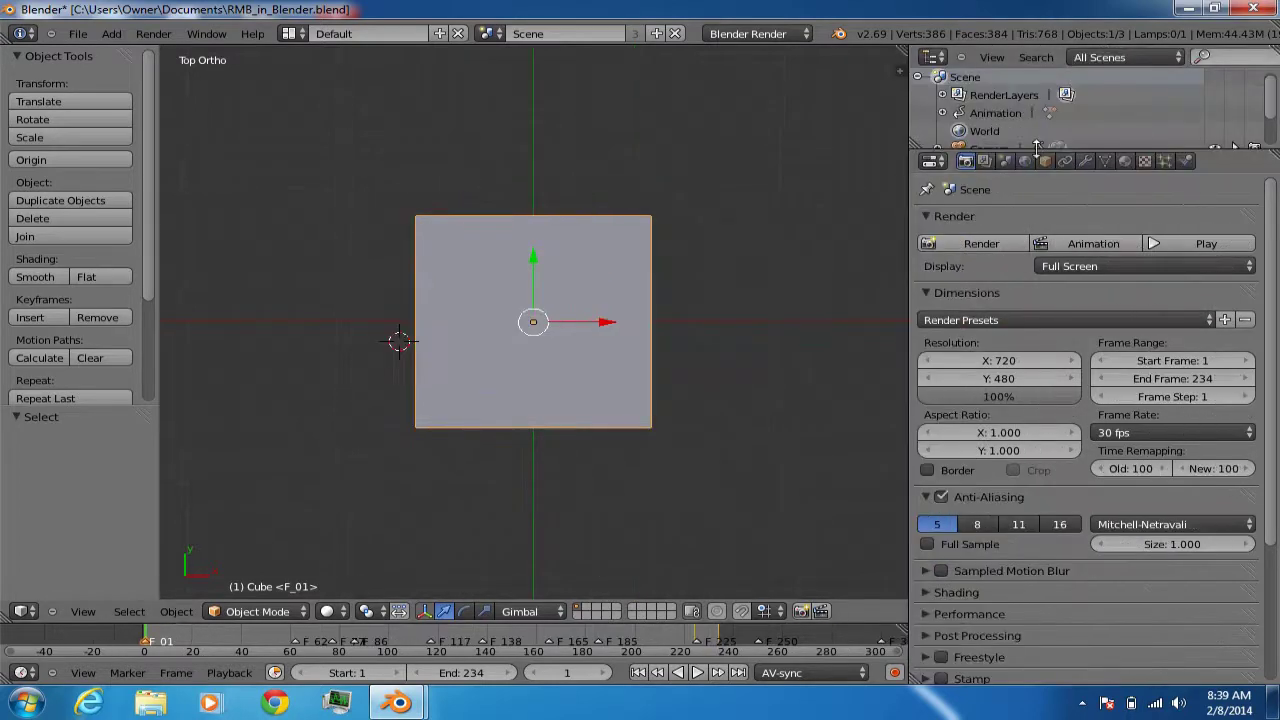
drag(1036, 150, 1036, 355)
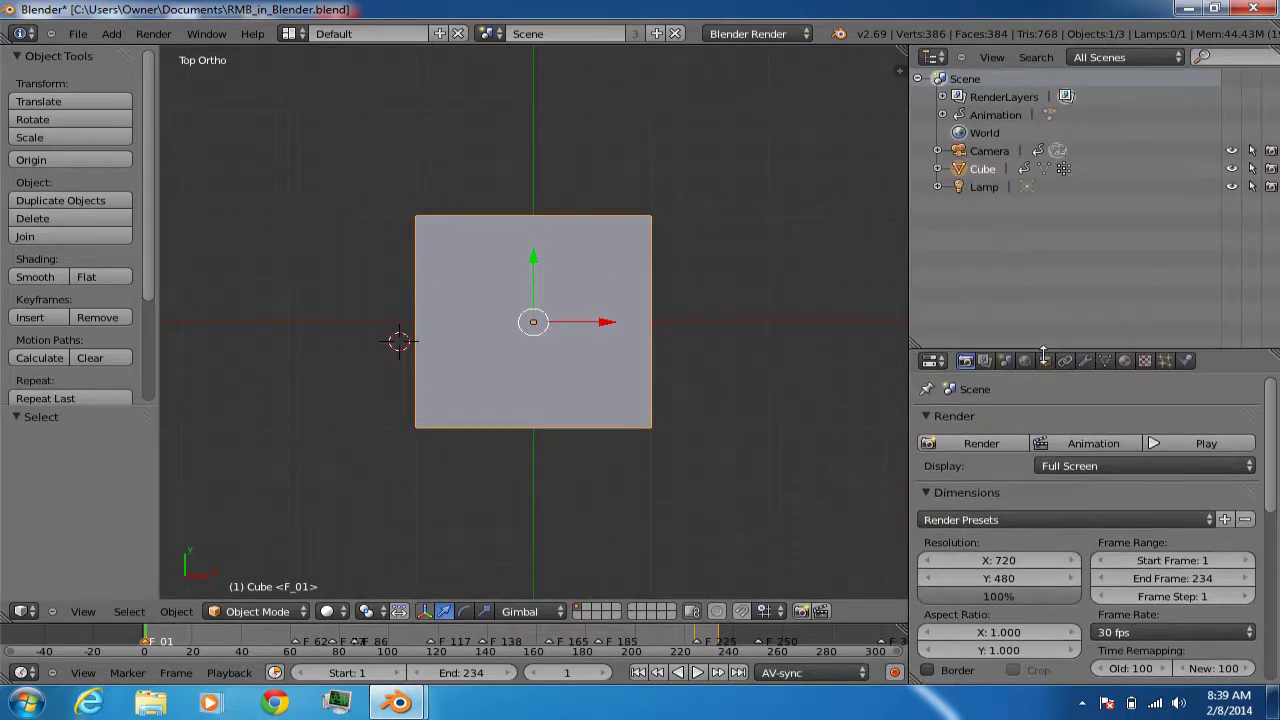
scroll(745, 268, down, 4)
scroll(744, 268, down, 5)
Select the Camera, Cube and Lamp one after another from the outliner list
click(993, 151)
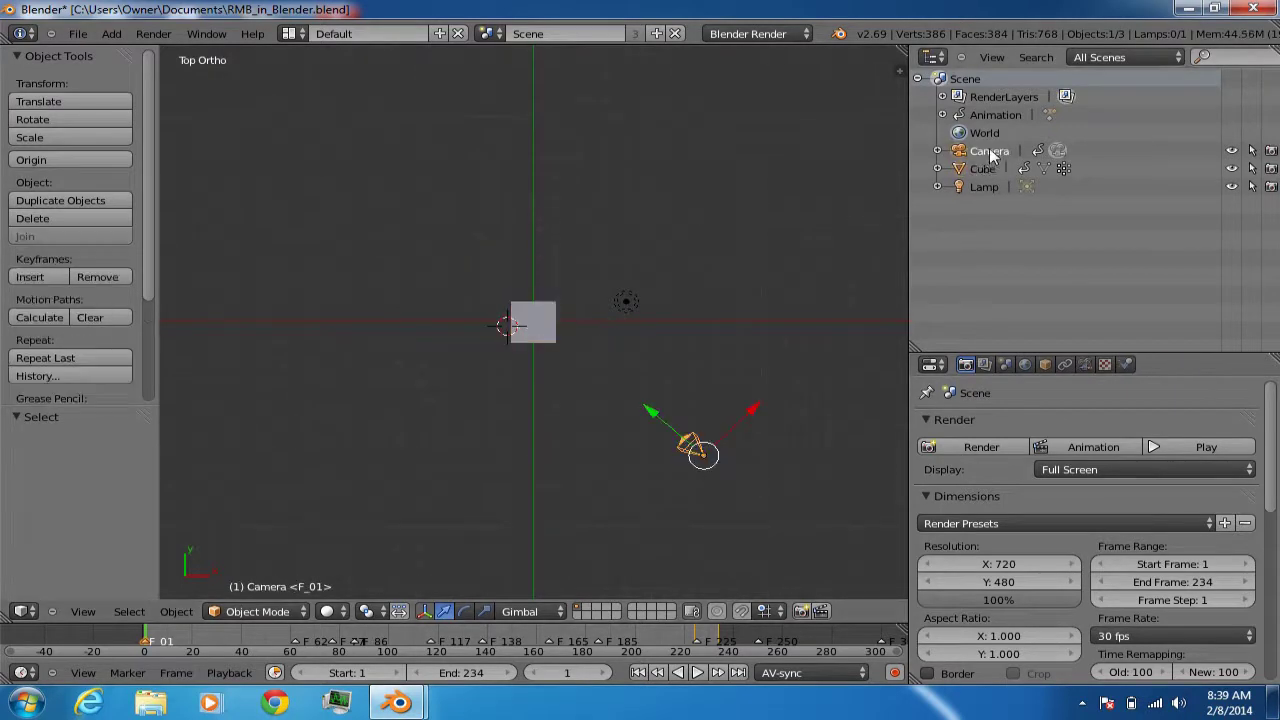
click(993, 168)
click(993, 187)
click(993, 152)
click(993, 167)
click(990, 151)
click(985, 168)
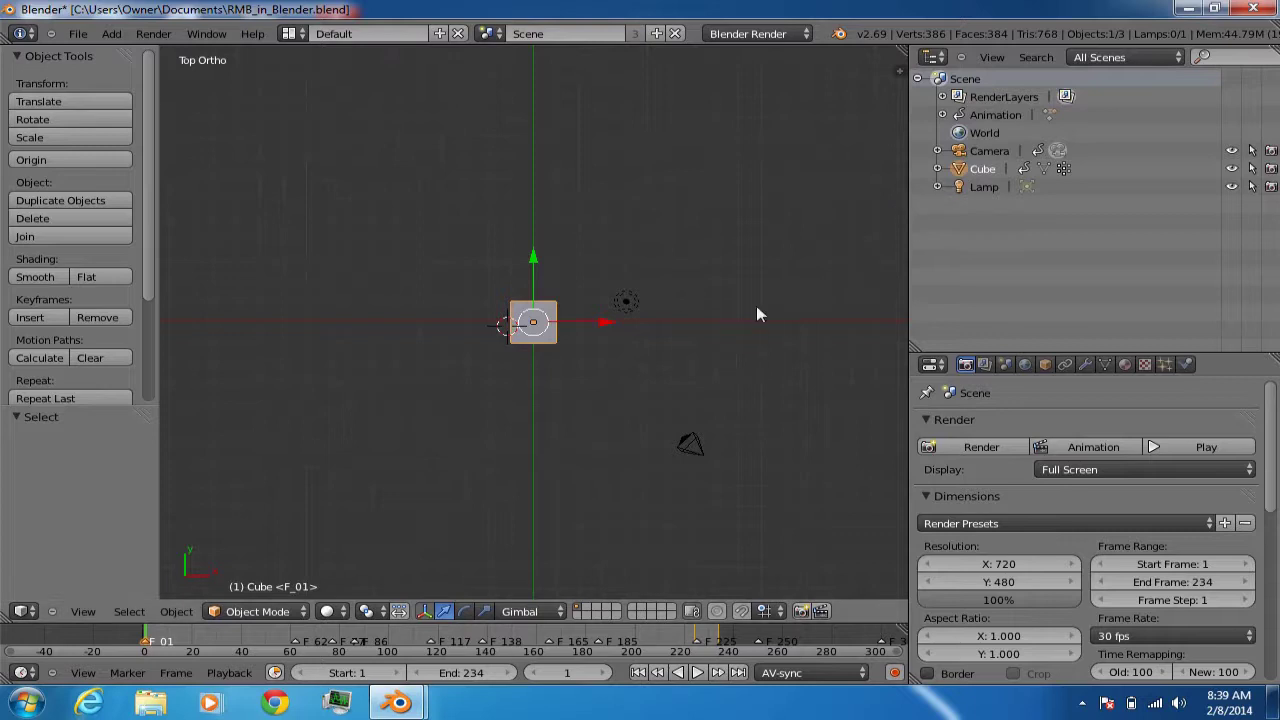
scroll(640, 343, up, 5)
scroll(638, 341, down, 2)
scroll(638, 341, up, 1)
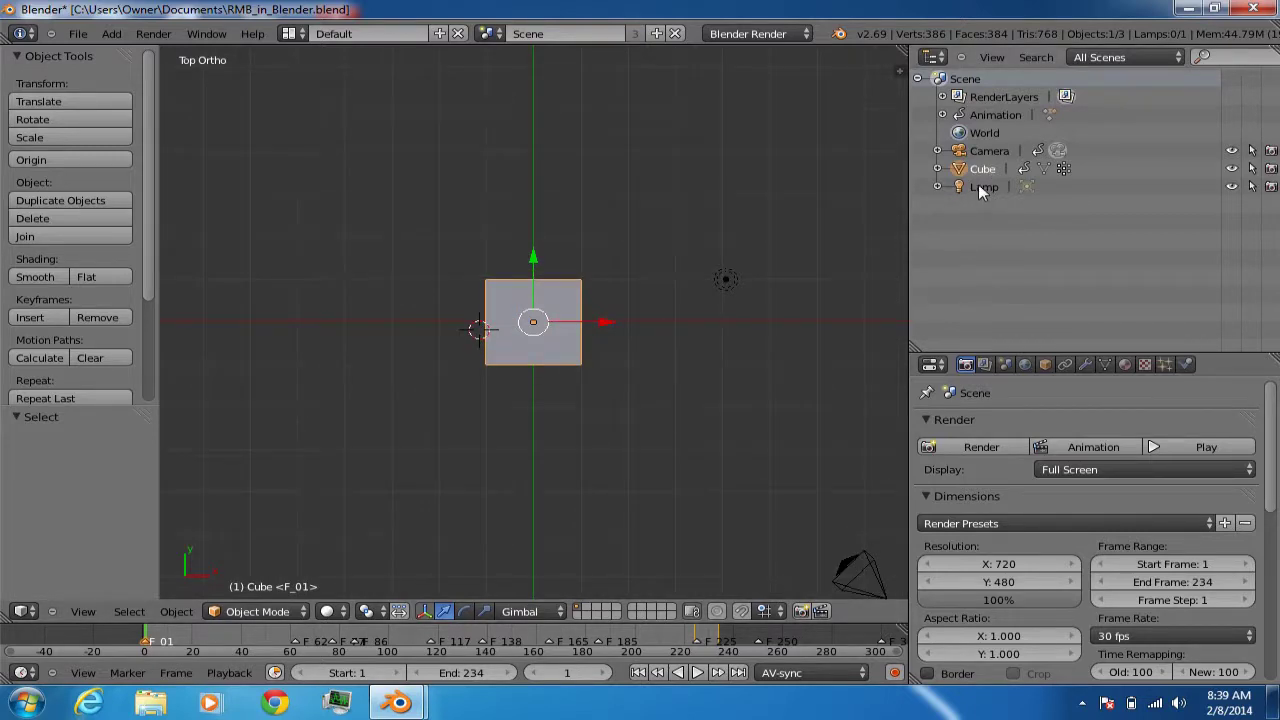
click(983, 187)
click(995, 146)
click(987, 184)
click(984, 171)
click(989, 152)
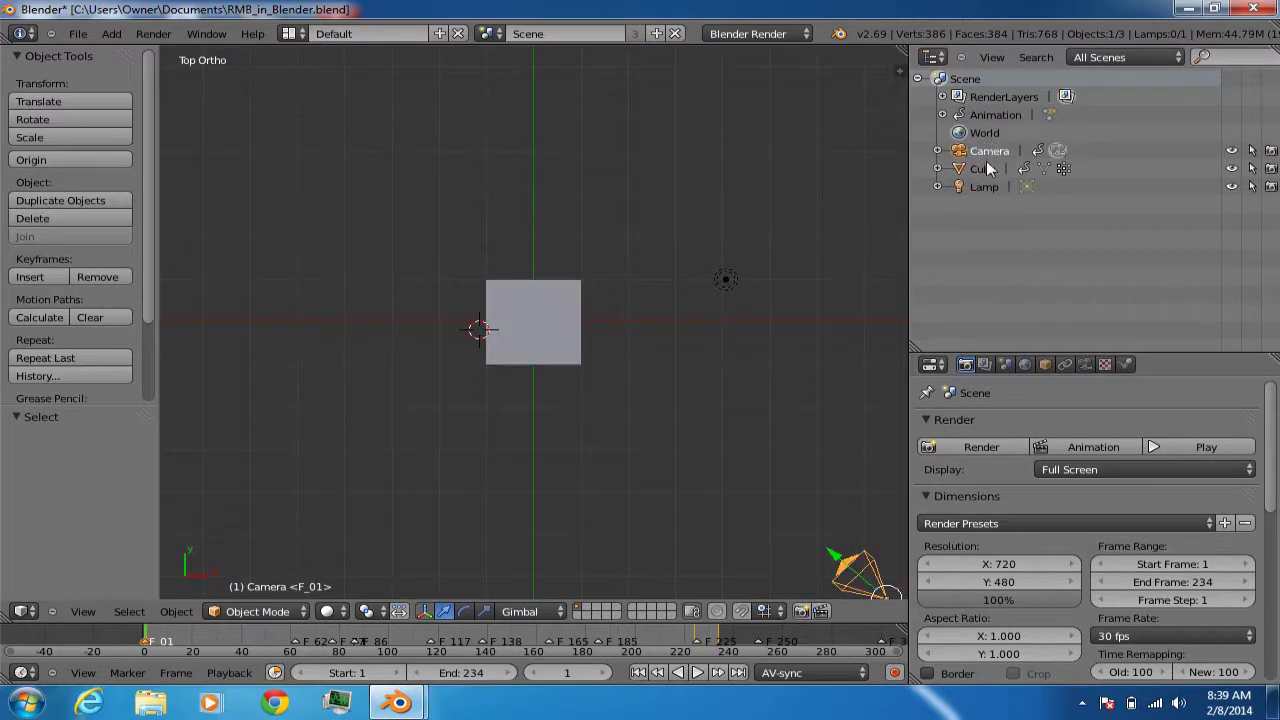
click(983, 169)
Right-click the lamp, camera and cube in the viewport to select each
right_click(726, 281)
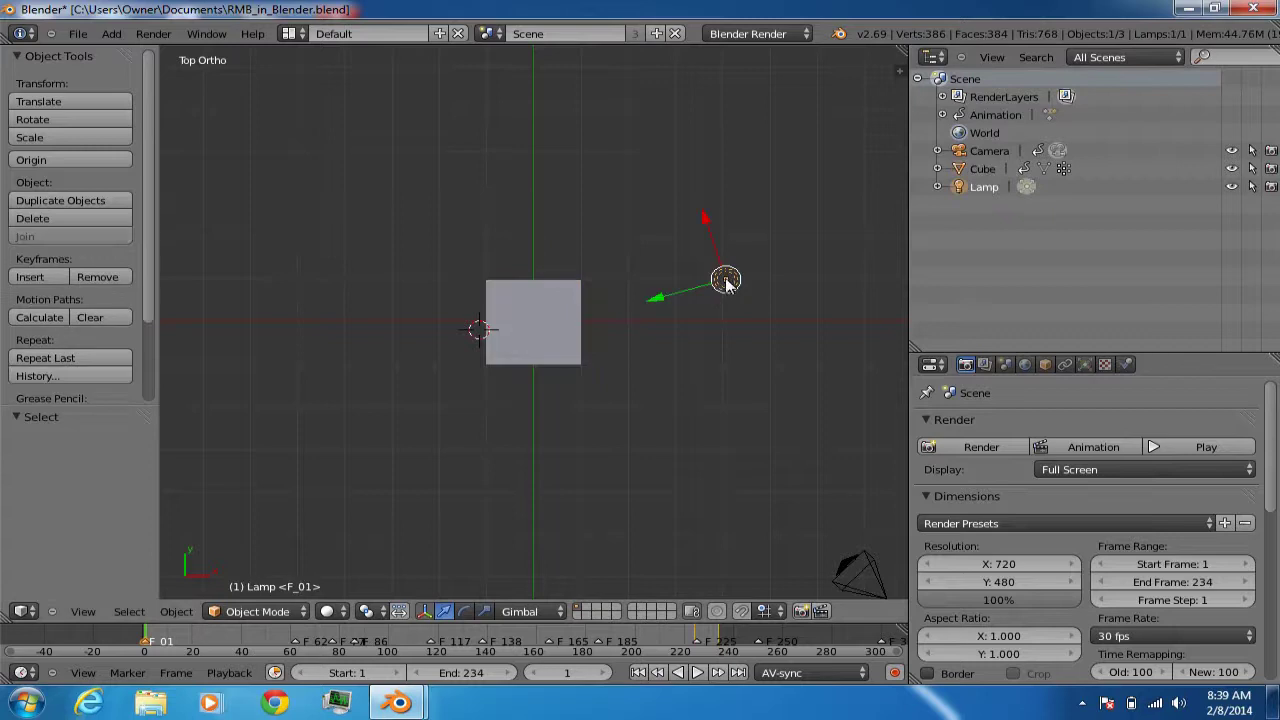
right_click(855, 573)
right_click(724, 286)
right_click(565, 305)
right_click(850, 570)
right_click(727, 282)
right_click(511, 302)
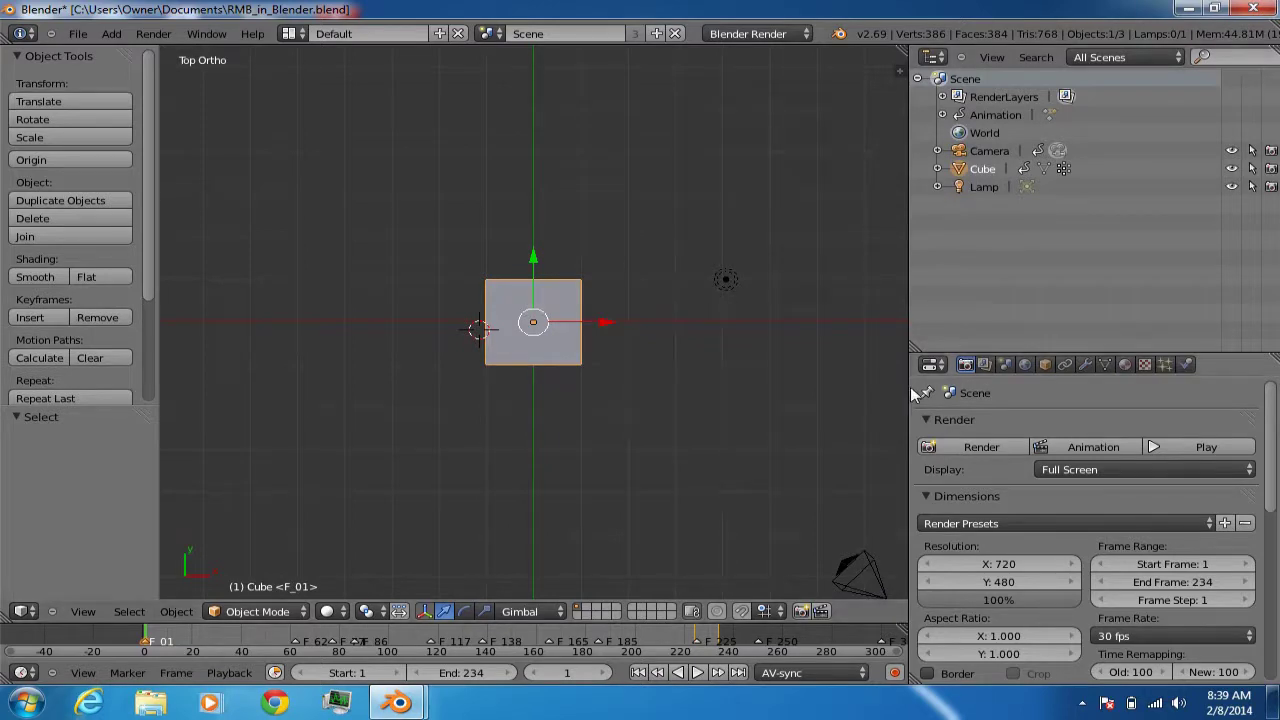
Widen the 3D viewport slightly and raise the outliner/properties divider to enlarge Render properties
drag(906, 388, 943, 390)
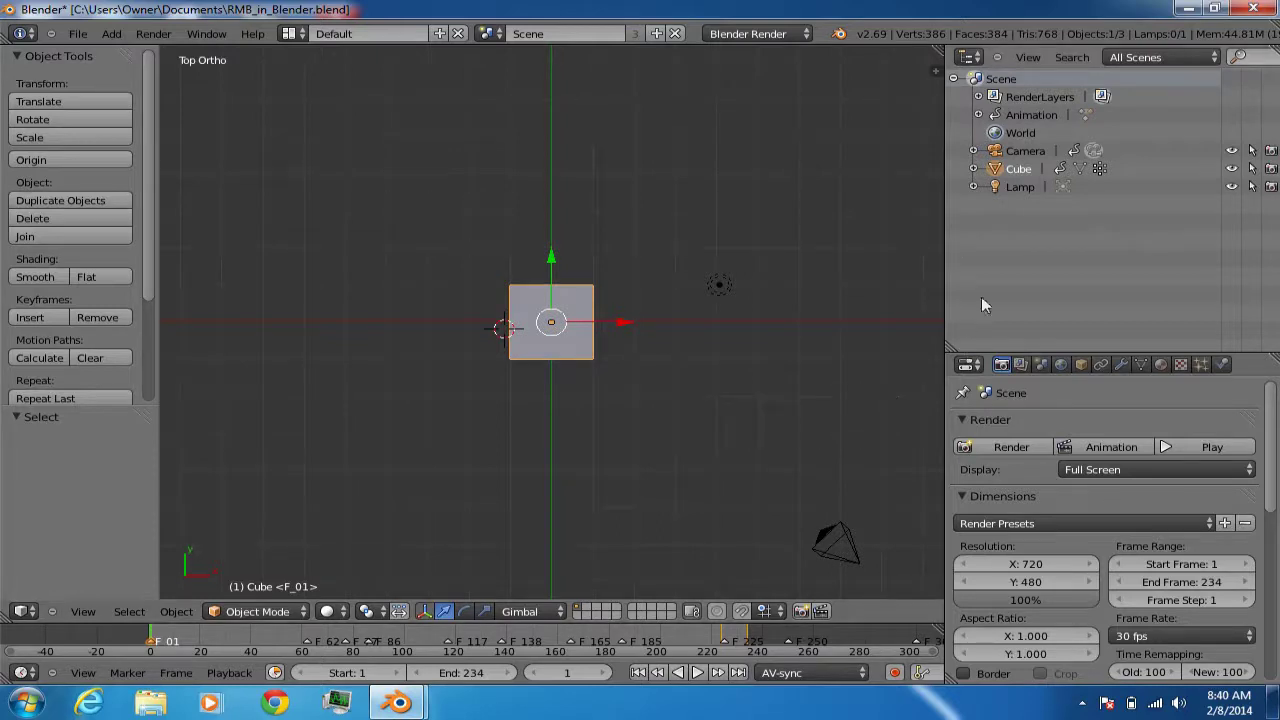
drag(980, 352, 967, 186)
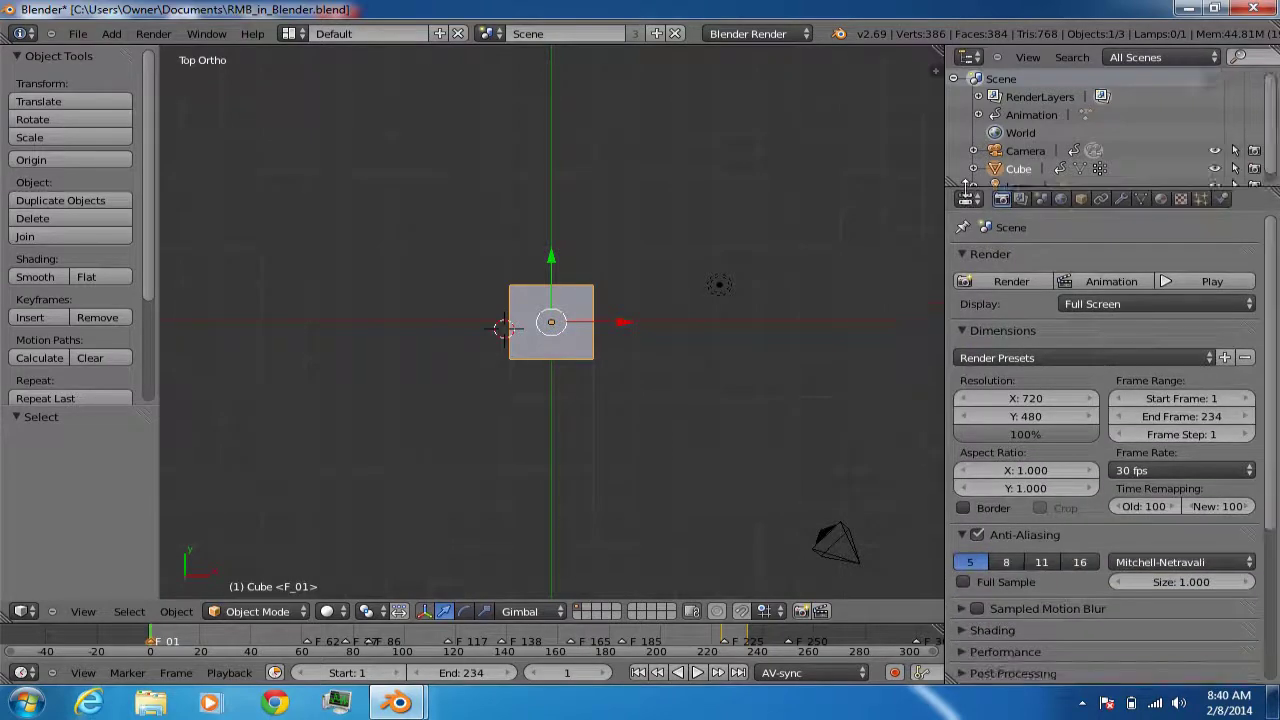